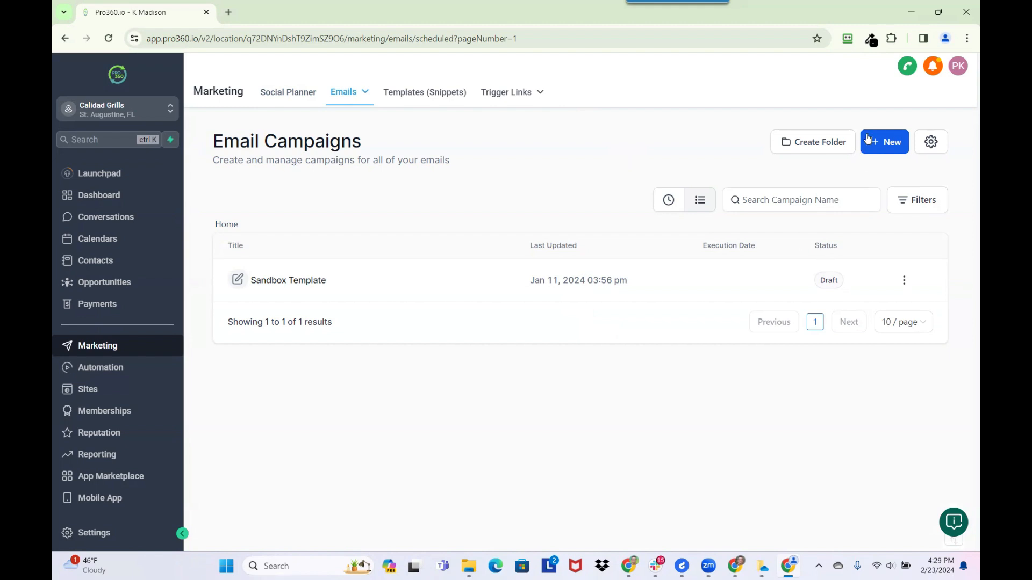
- Create a new campaign from the Blank template and build it in the Design Editor
{"action": "left_click", "coordinate": [887, 150]}
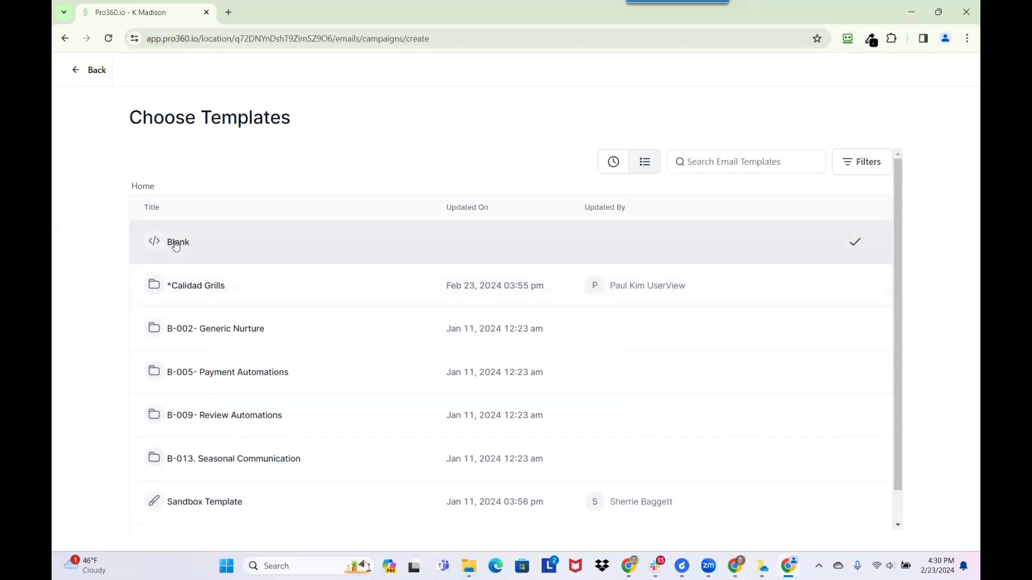
{"action": "left_click", "coordinate": [264, 239]}
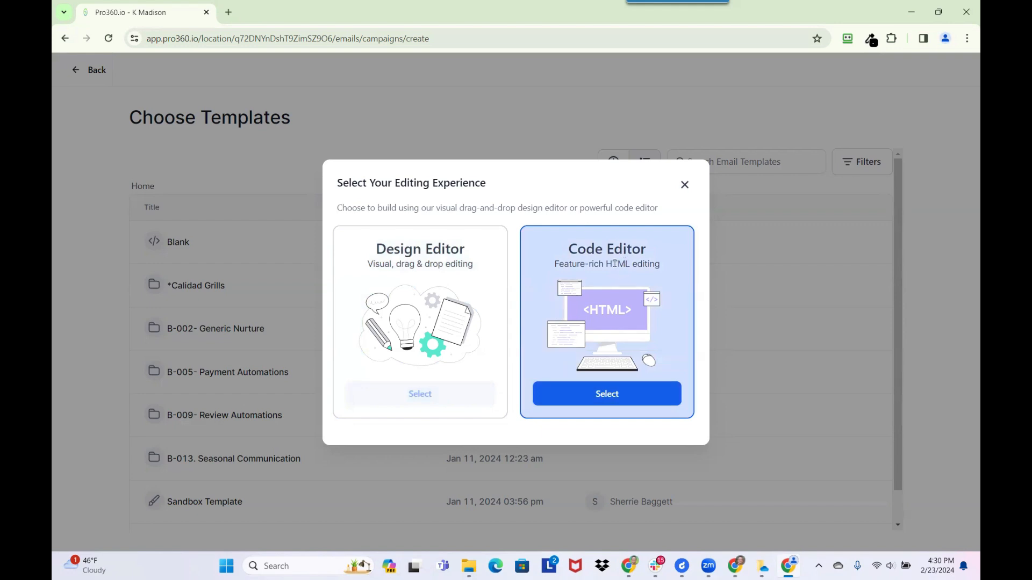
{"action": "left_click", "coordinate": [414, 395]}
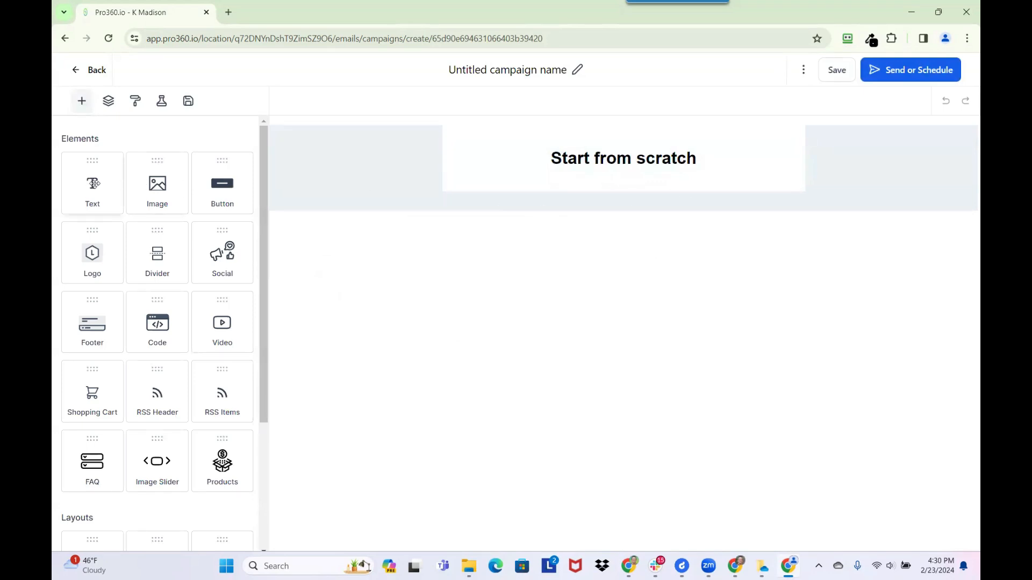
- Add a Text block and an Image block above the Heading in the email
{"action": "left_click_drag", "start_coordinate": [93, 181], "coordinate": [569, 159]}
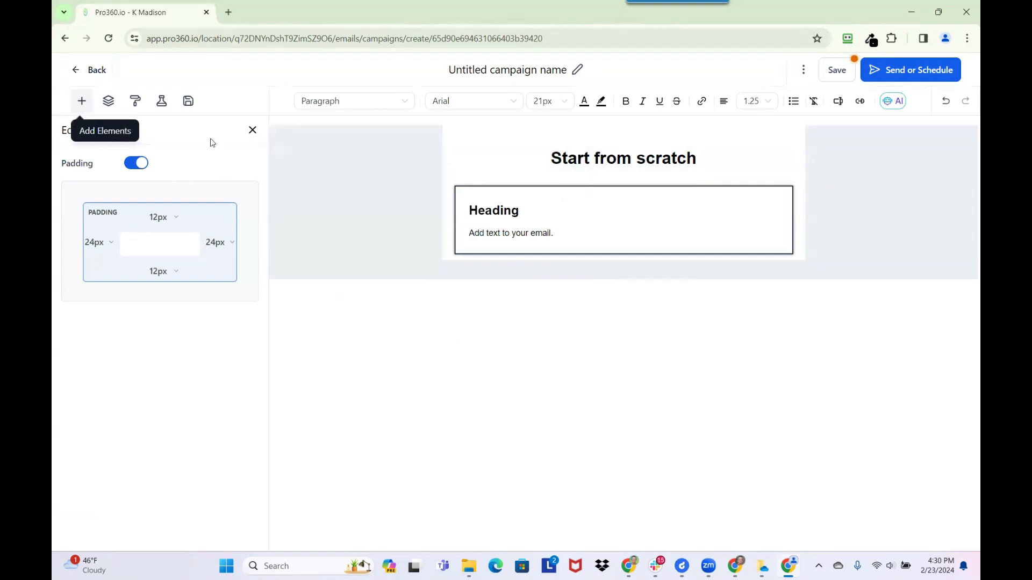
{"action": "left_click", "coordinate": [252, 130]}
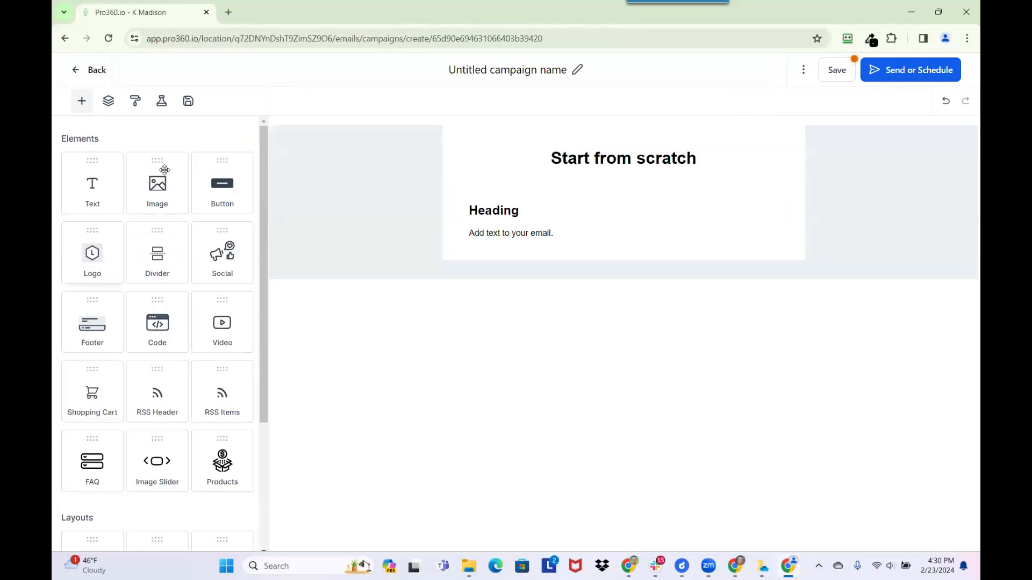
{"action": "left_click_drag", "start_coordinate": [156, 187], "coordinate": [505, 189]}
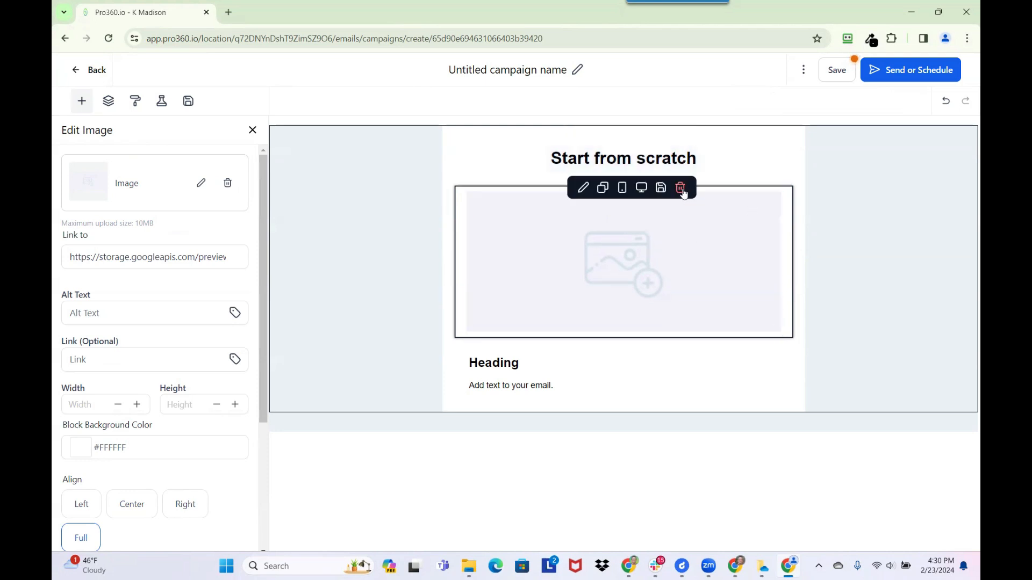
- Delete the image and Start from scratch blocks, then leave the editor for the campaigns list
{"action": "left_click", "coordinate": [681, 188]}
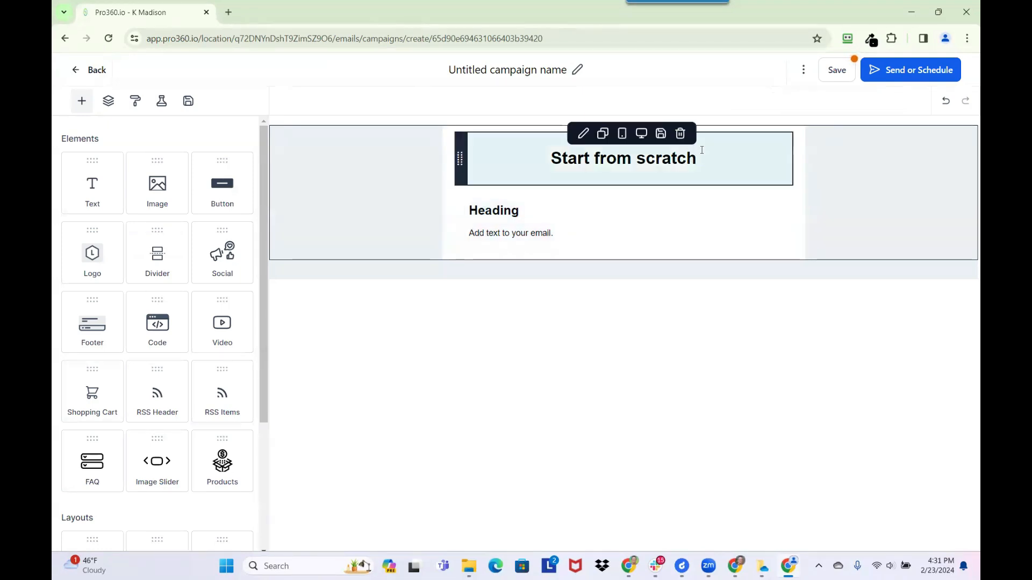
{"action": "left_click", "coordinate": [680, 133]}
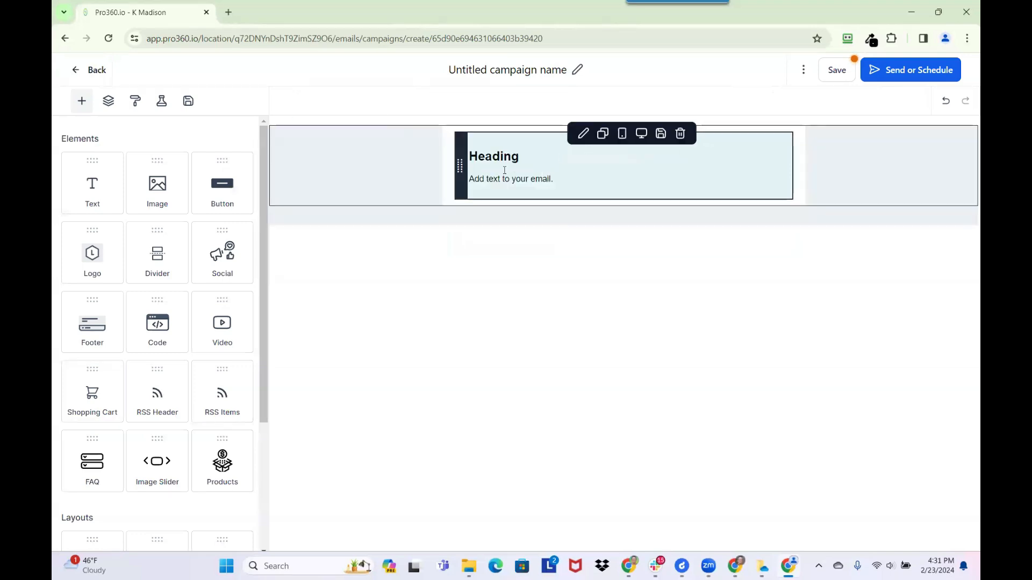
{"action": "left_click", "coordinate": [493, 157]}
{"action": "left_click_drag", "start_coordinate": [523, 157], "coordinate": [503, 156]}
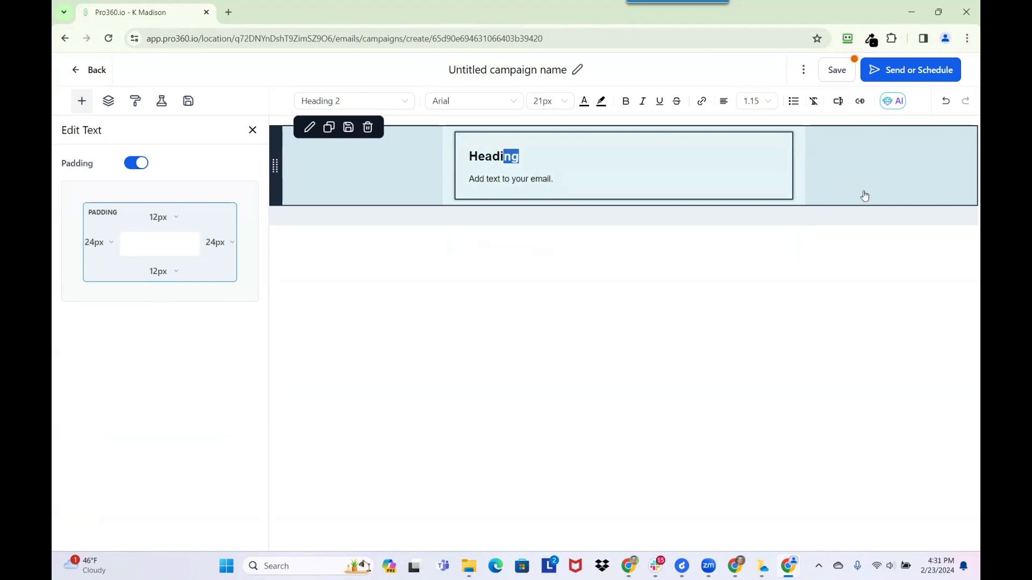
{"action": "left_click", "coordinate": [92, 70]}
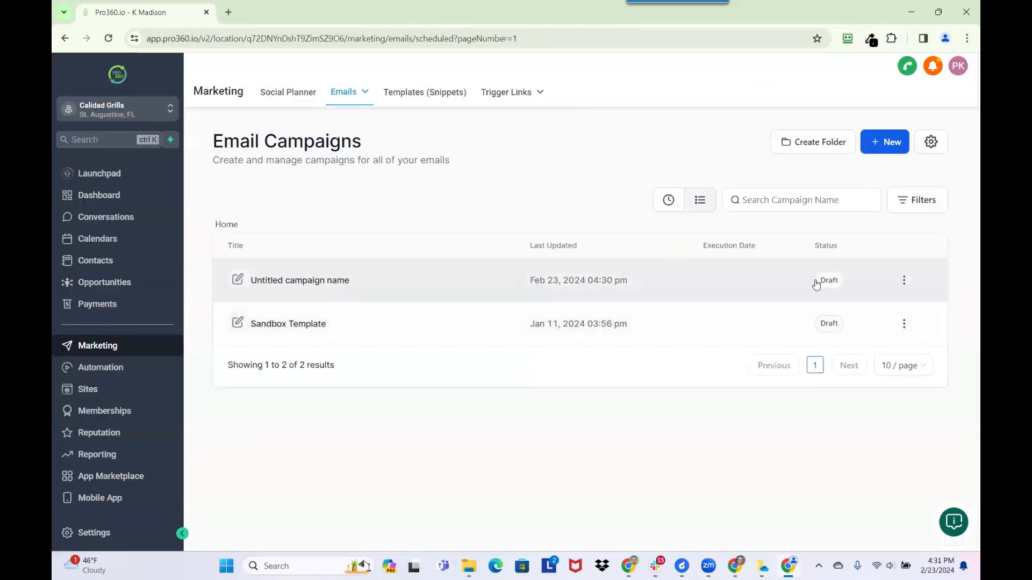
- Open the untitled draft and retitle it 'Text Based Email Campaign'
{"action": "left_click", "coordinate": [904, 281]}
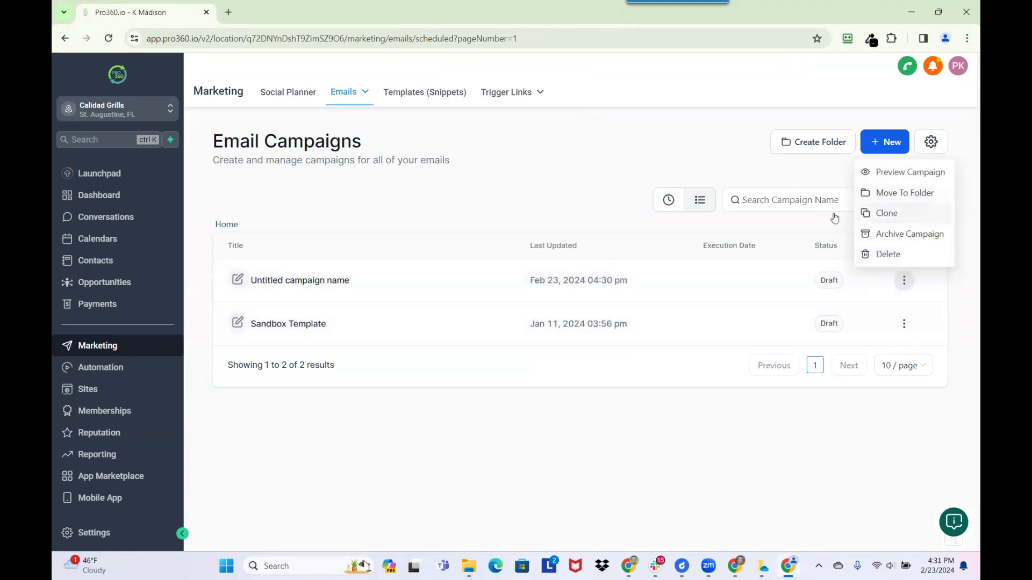
{"action": "left_click", "coordinate": [236, 281]}
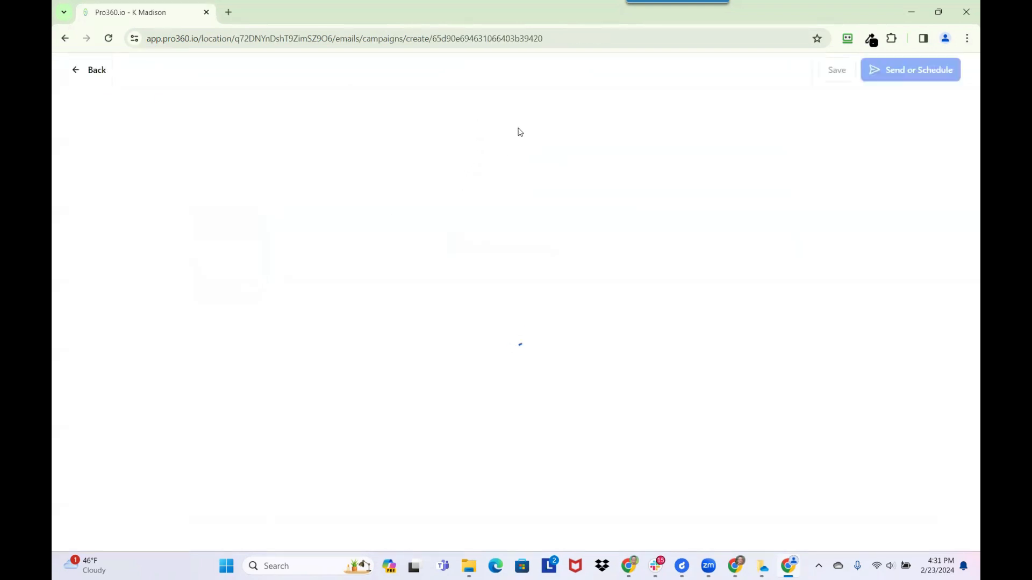
{"action": "left_click", "coordinate": [574, 73]}
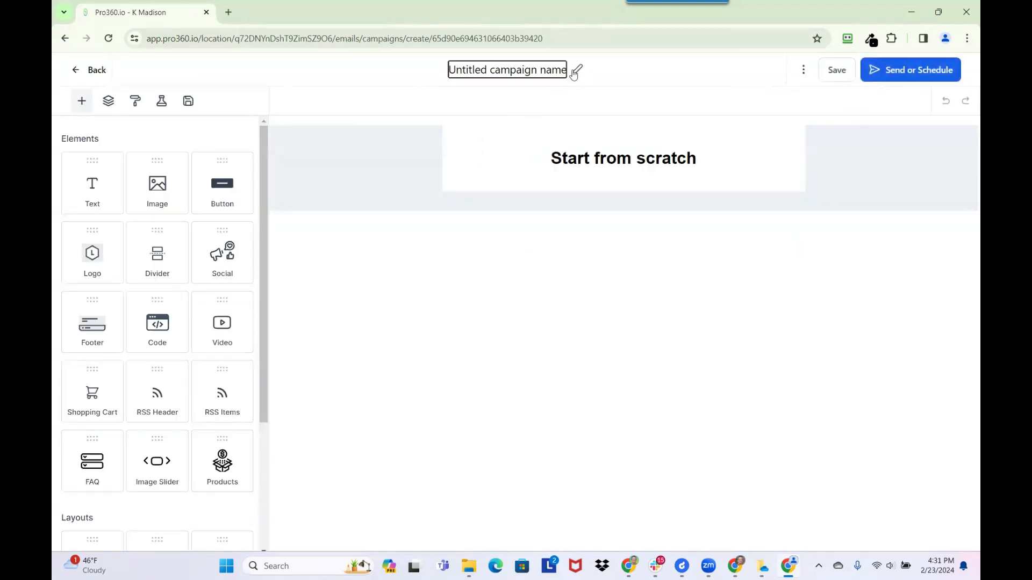
{"action": "triple_click", "coordinate": [550, 68]}
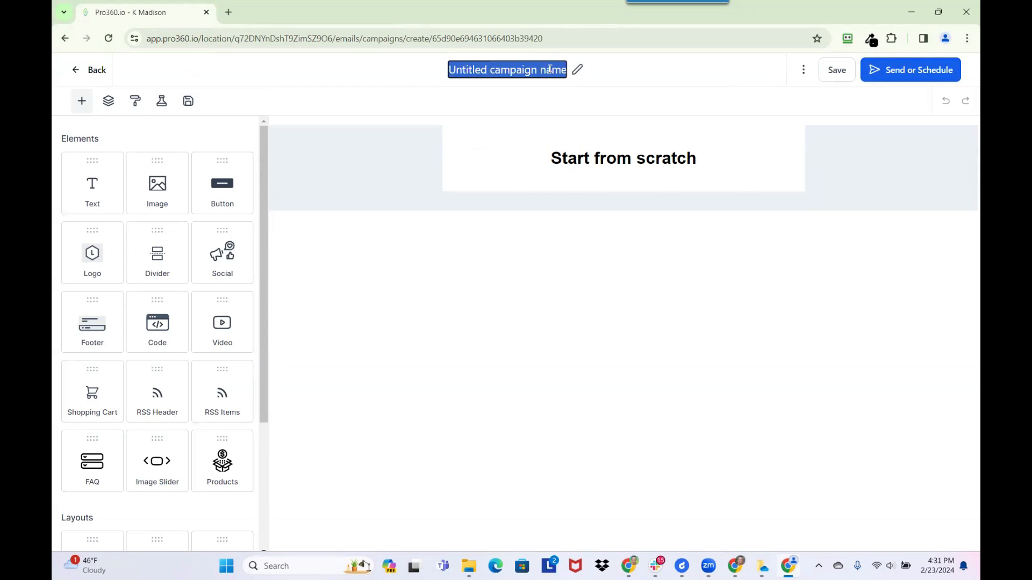
{"action": "type", "text": "Text Ba"}
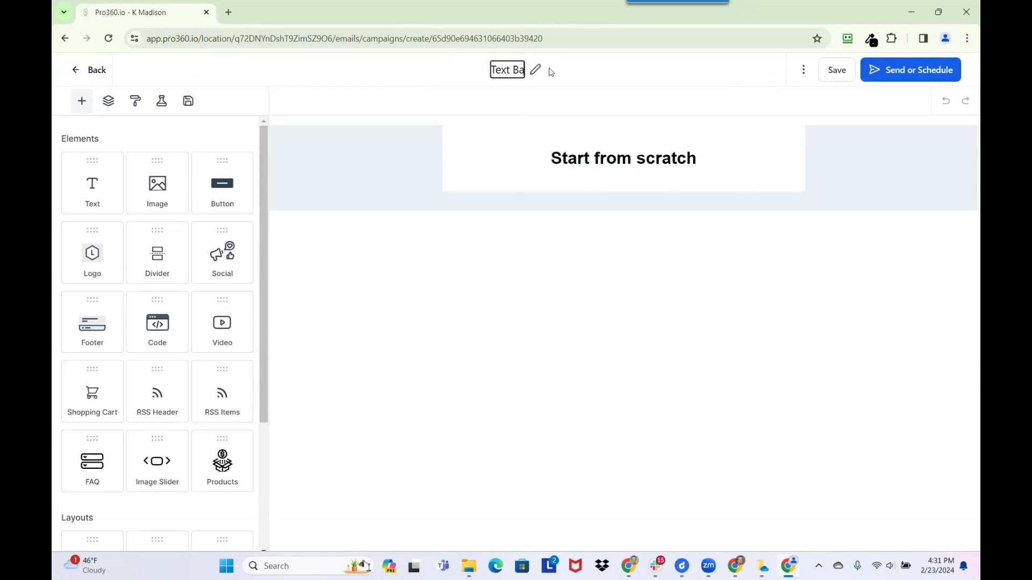
{"action": "type", "text": "sed Email"}
{"action": "key", "text": "Caps_Lock"}
{"action": "type", "text": "CAMP"}
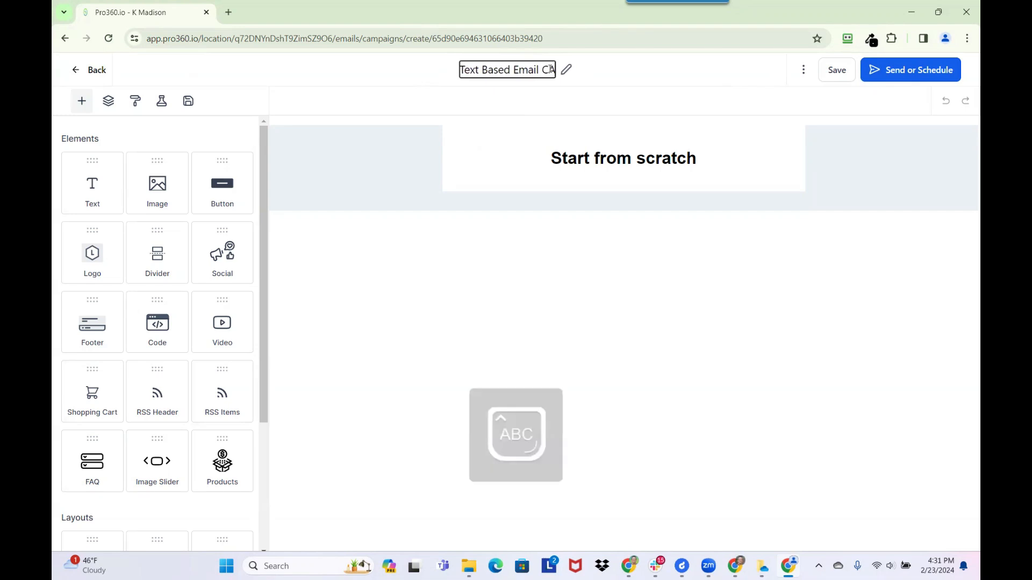
{"action": "key", "text": "BackSpace"}
{"action": "key", "text": "BackSpace"}
{"action": "key", "text": "BackSpace"}
{"action": "key", "text": "Caps_Lock"}
{"action": "type", "text": "amp"}
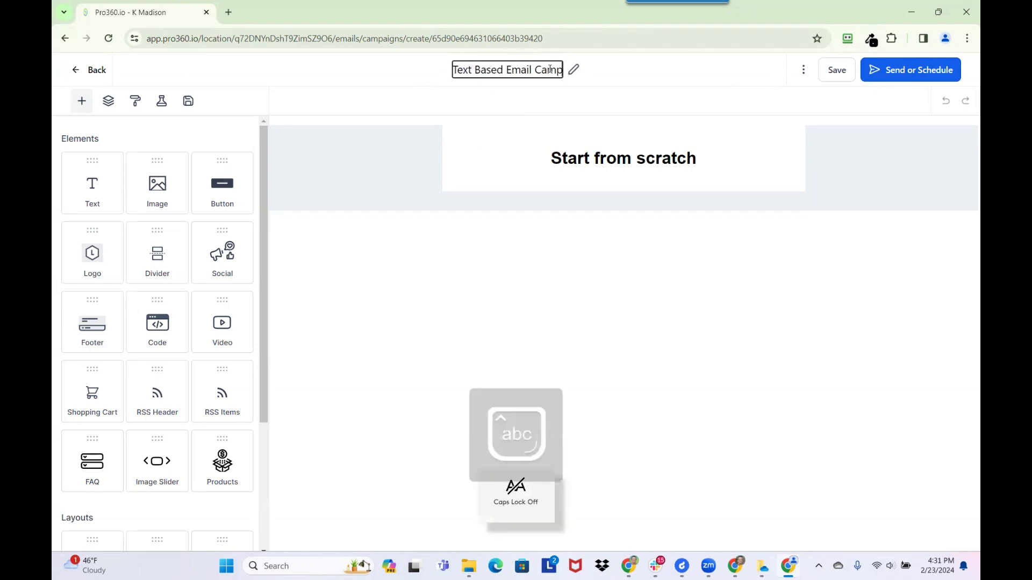
{"action": "type", "text": "aign"}
- Save the renamed campaign and go back to the campaigns list
{"action": "left_click", "coordinate": [825, 80]}
{"action": "left_click", "coordinate": [92, 69]}
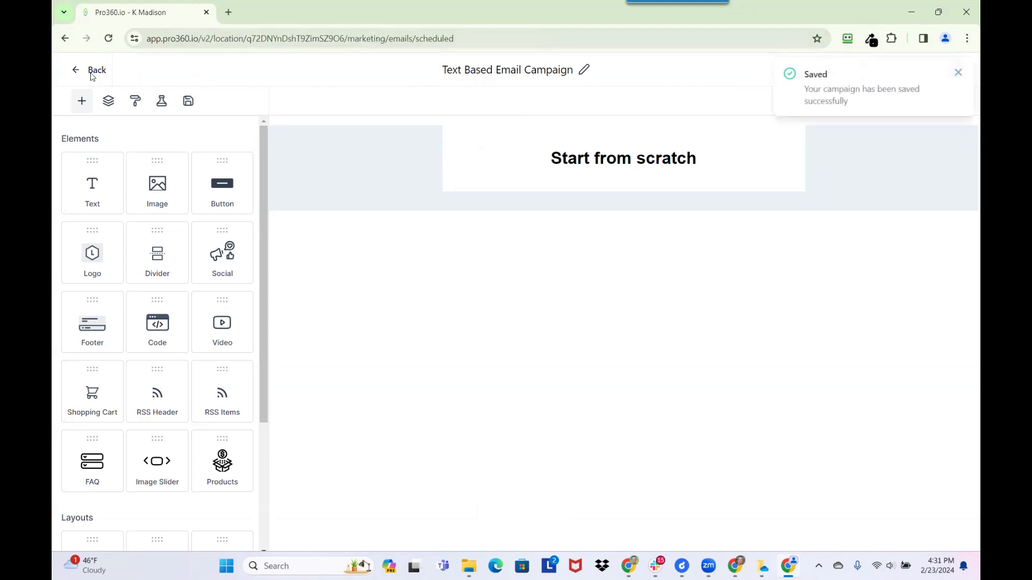
{"action": "mouse_move", "coordinate": [346, 94]}
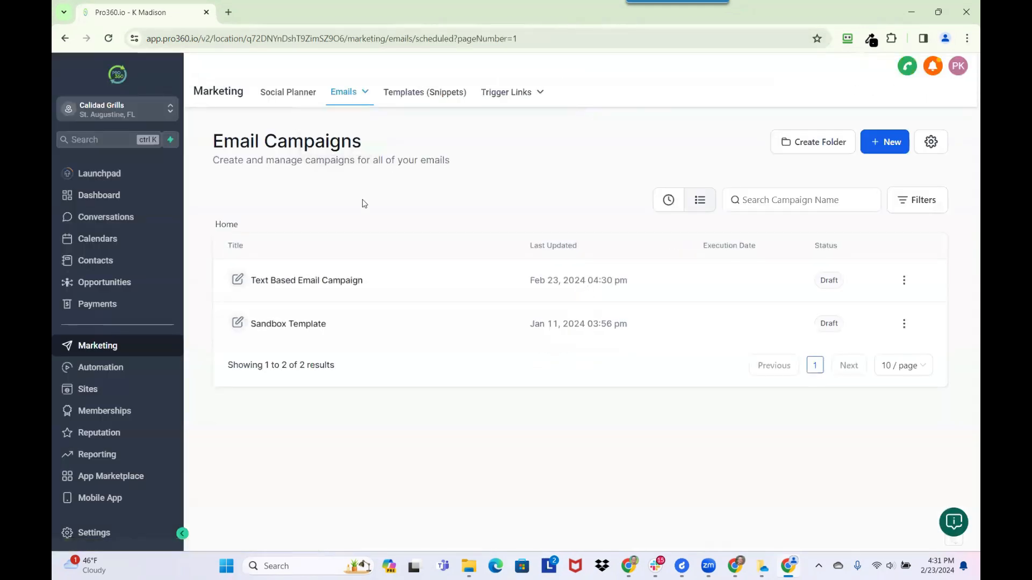
- Create a new campaign using the Calidad Club template from the *Calidad Grills folder
{"action": "left_click", "coordinate": [886, 147]}
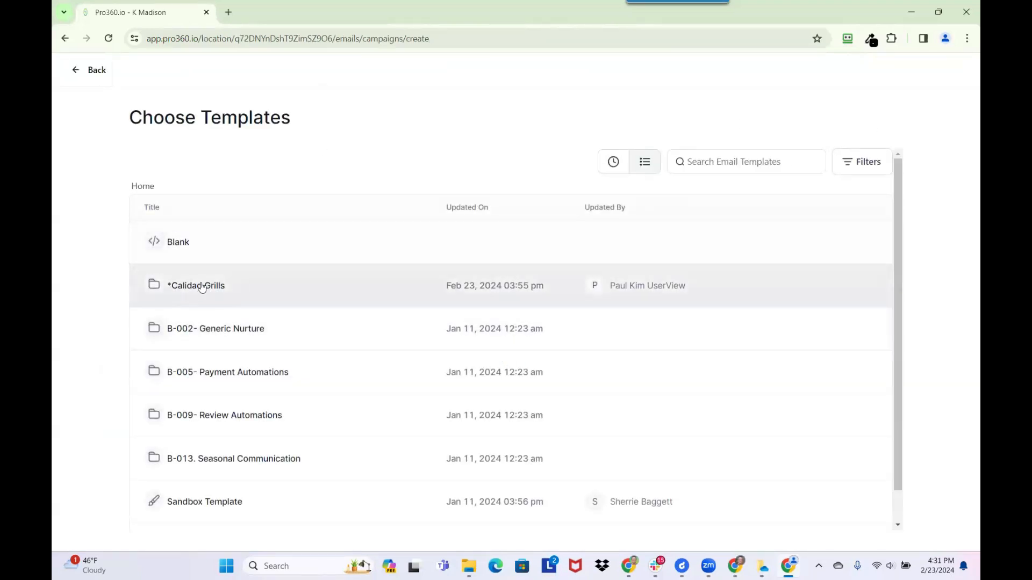
{"action": "left_click", "coordinate": [200, 288]}
{"action": "mouse_move", "coordinate": [230, 240]}
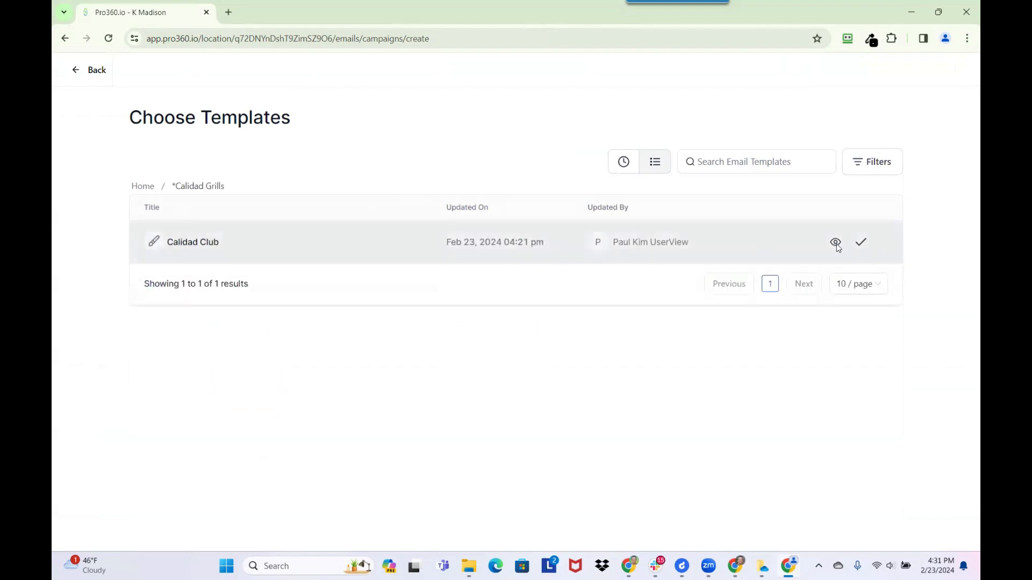
{"action": "left_click", "coordinate": [210, 245]}
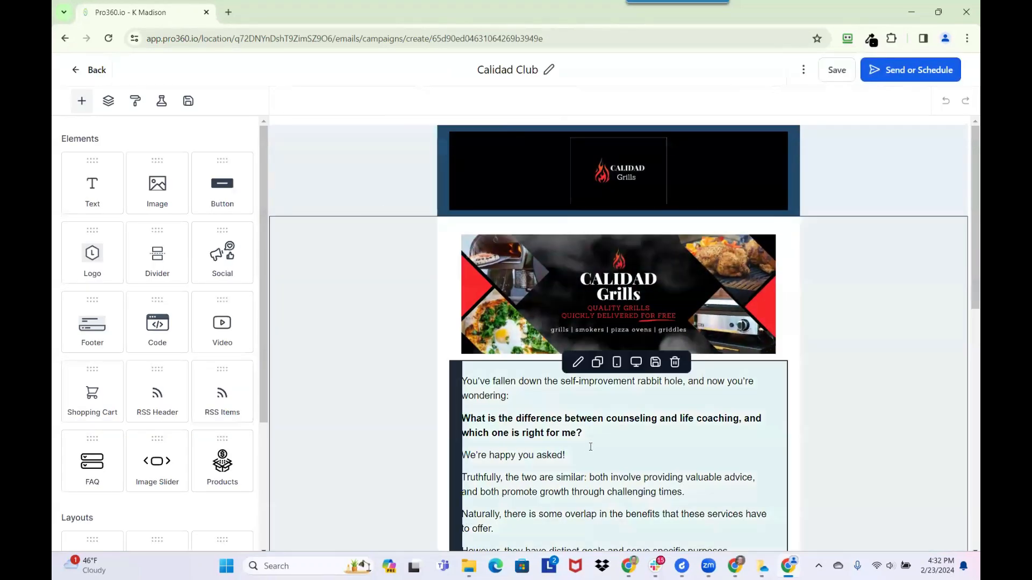
- Delete the opening body paragraphs and start a new bold greeting line
{"action": "scroll", "coordinate": [568, 435], "scroll_direction": "down", "scroll_amount": 2}
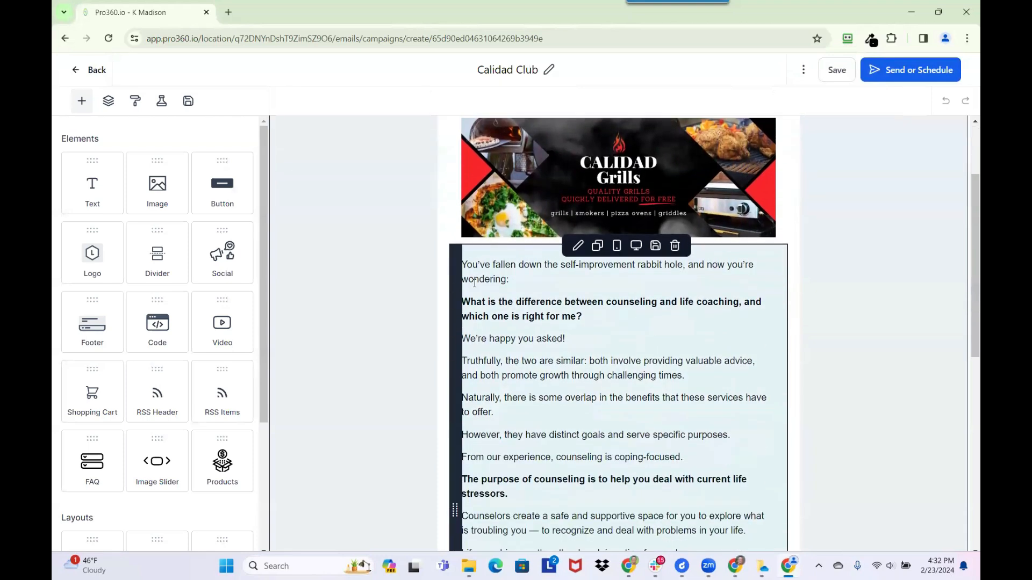
{"action": "left_click_drag", "start_coordinate": [465, 261], "coordinate": [533, 476]}
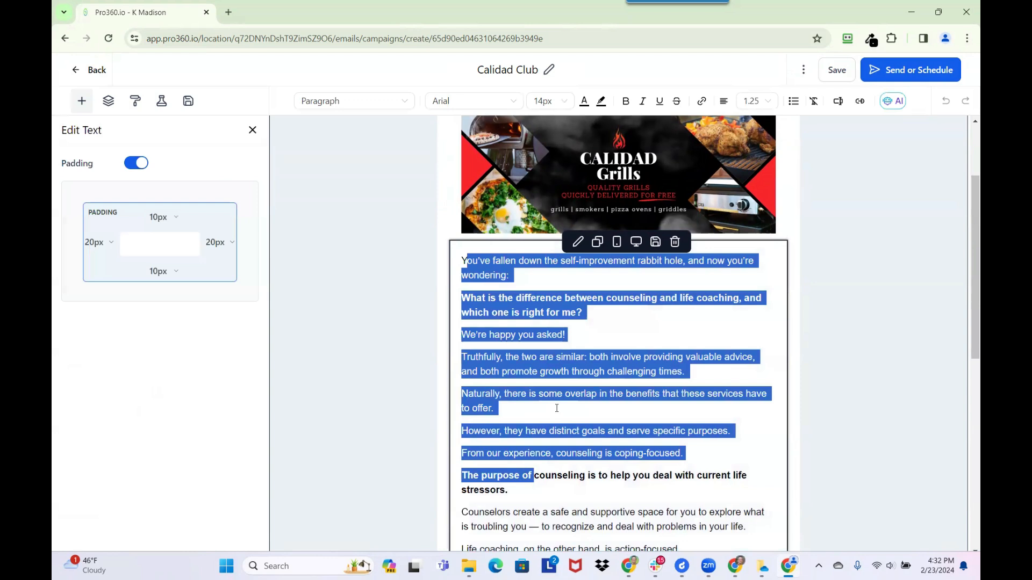
{"action": "key", "text": "BackSpace"}
{"action": "key", "text": "shift+Down"}
{"action": "key", "text": "shift+Down"}
{"action": "key", "text": "shift+Down"}
{"action": "key", "text": "shift+Down"}
{"action": "key", "text": "shift+Down"}
{"action": "key", "text": "shift+Down"}
{"action": "key", "text": "shift+Down"}
{"action": "key", "text": "shift+Down"}
{"action": "key", "text": "shift+Down"}
{"action": "key", "text": "shift+Down"}
{"action": "key", "text": "shift+Down"}
{"action": "key", "text": "shift+Down"}
{"action": "key", "text": "shift+Down"}
{"action": "key", "text": "shift+Down"}
{"action": "key", "text": "shift+Down"}
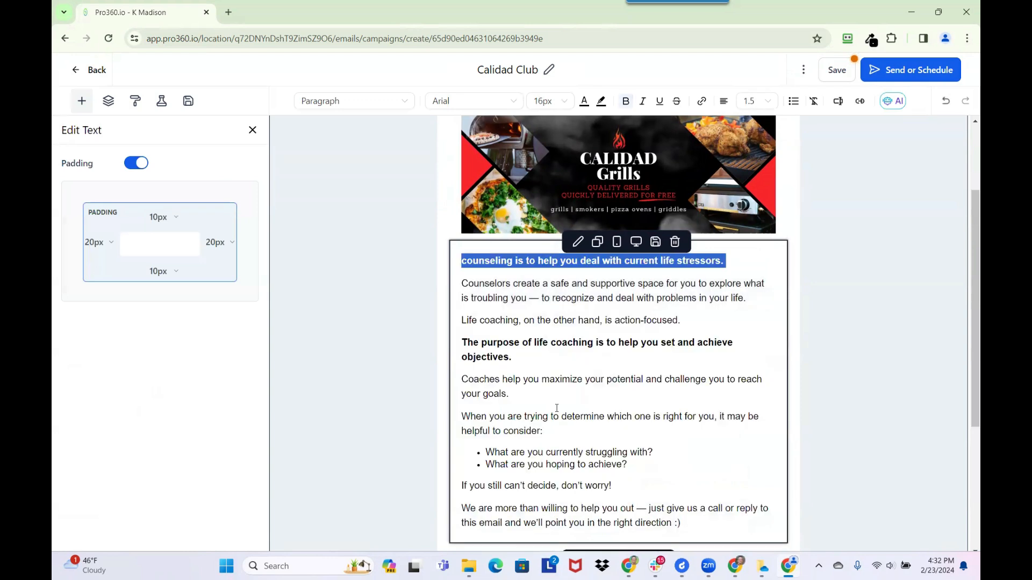
{"action": "key", "text": "shift+Up"}
{"action": "key", "text": "shift+Up"}
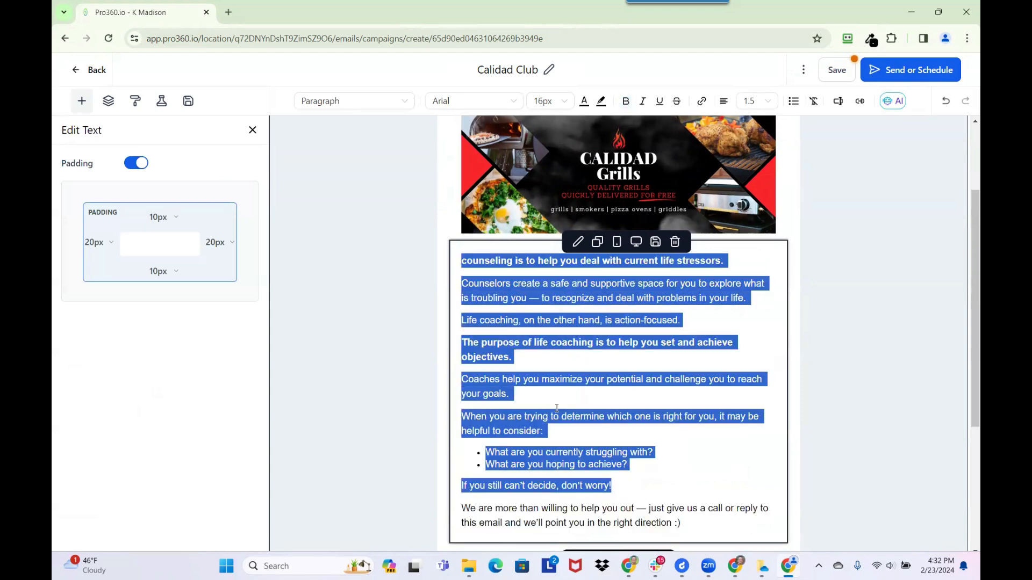
{"action": "key", "text": "BackSpace"}
{"action": "key", "text": "ctrl+b"}
{"action": "type", "text": "Copy"}
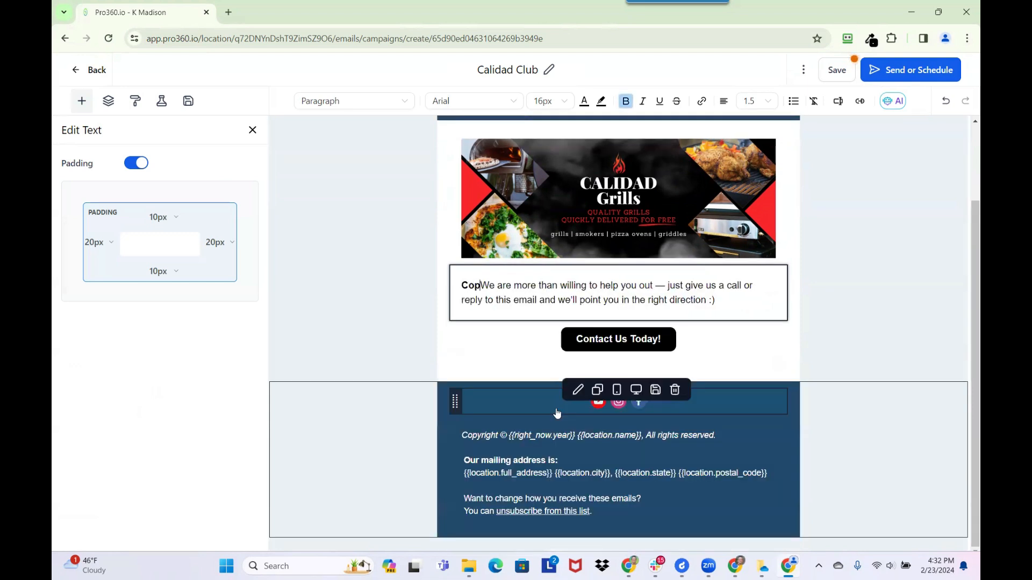
{"action": "key", "text": "Return"}
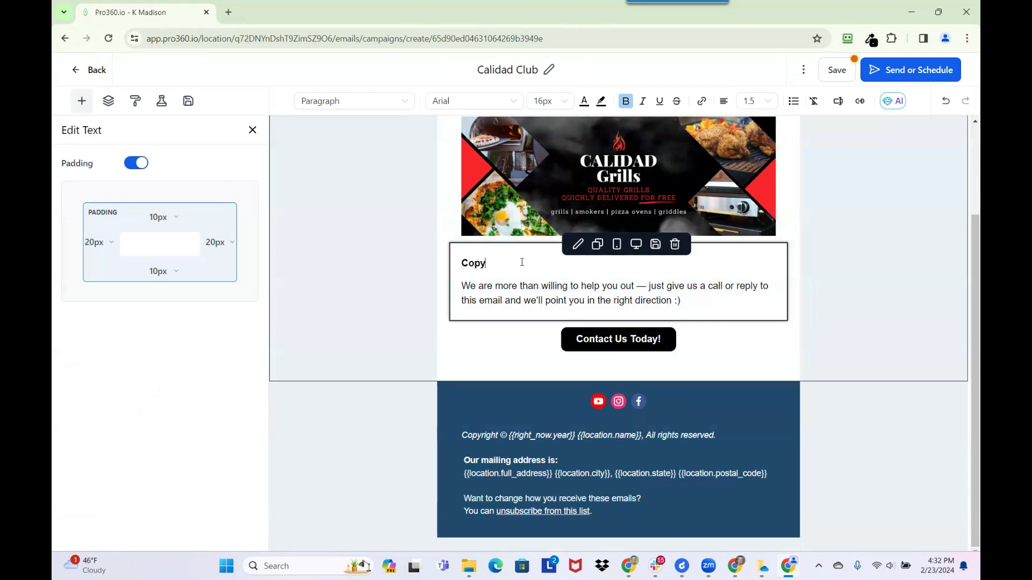
{"action": "key", "text": "BackSpace"}
{"action": "key", "text": "BackSpace"}
{"action": "key", "text": "BackSpace"}
{"action": "type", "text": "Hey"}
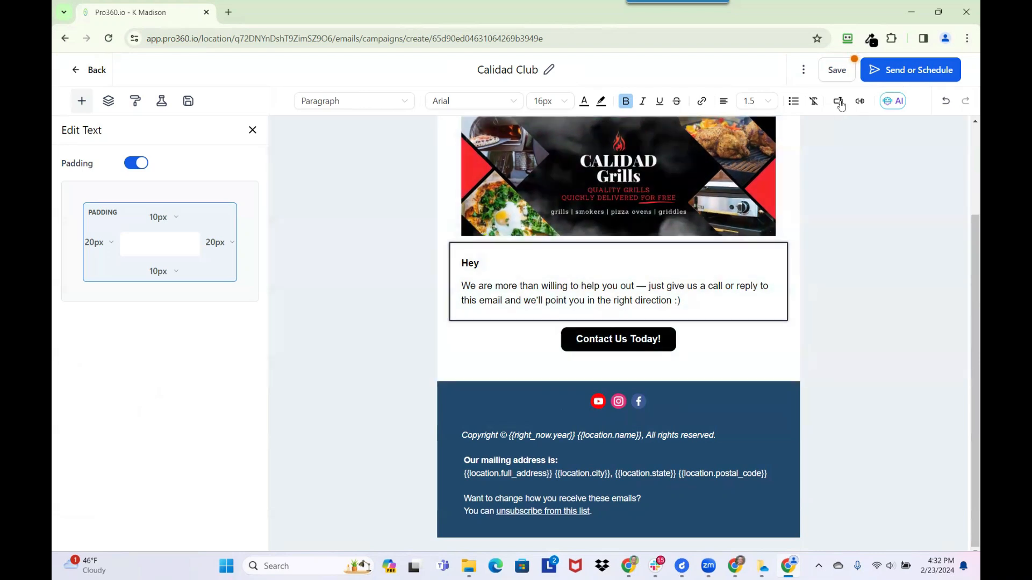
- Insert the Contact > First Name merge field after 'Hey', followed by a comma
{"action": "left_click", "coordinate": [838, 101]}
{"action": "left_click", "coordinate": [775, 157]}
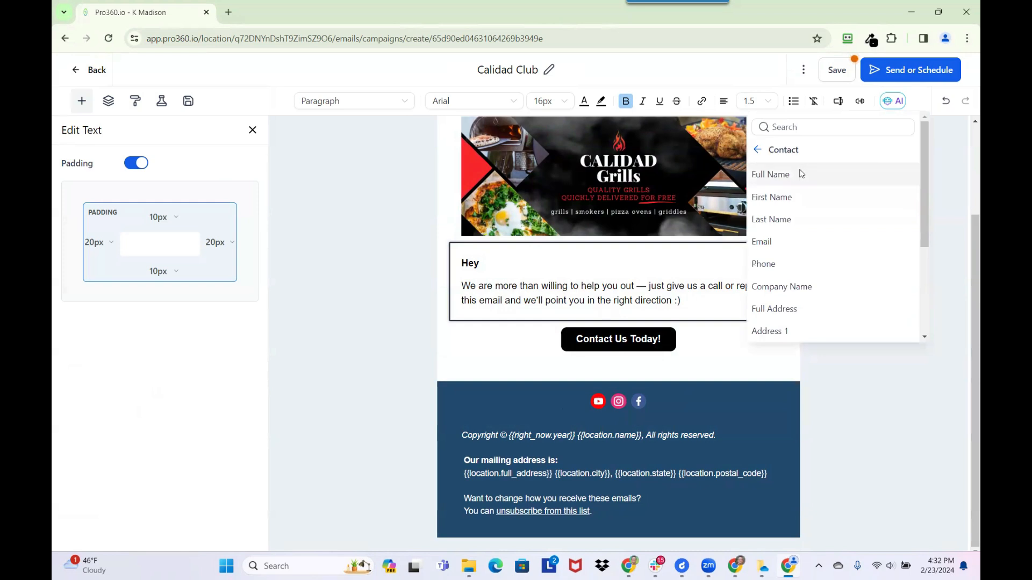
{"action": "left_click", "coordinate": [782, 198]}
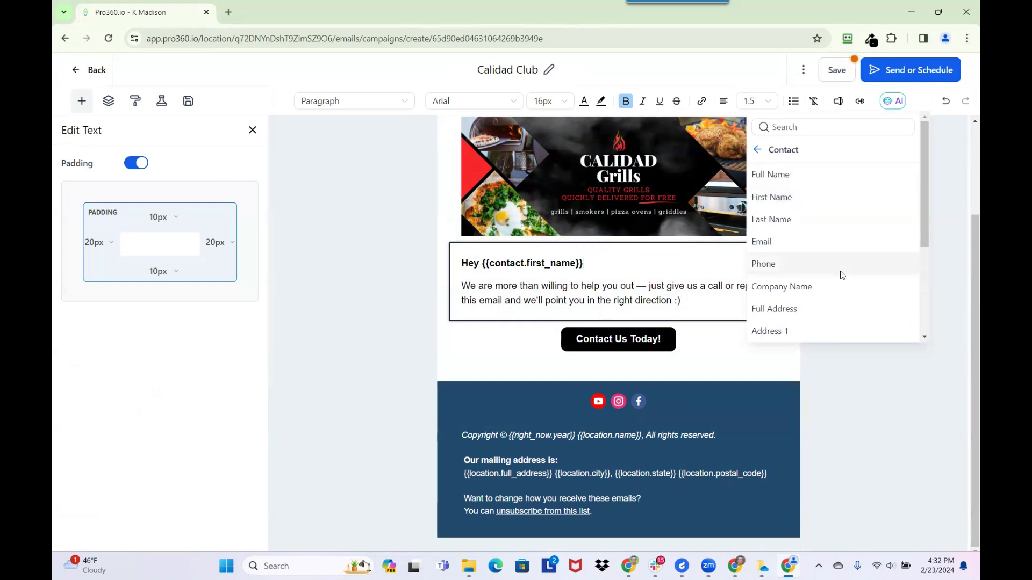
{"action": "type", "text": ","}
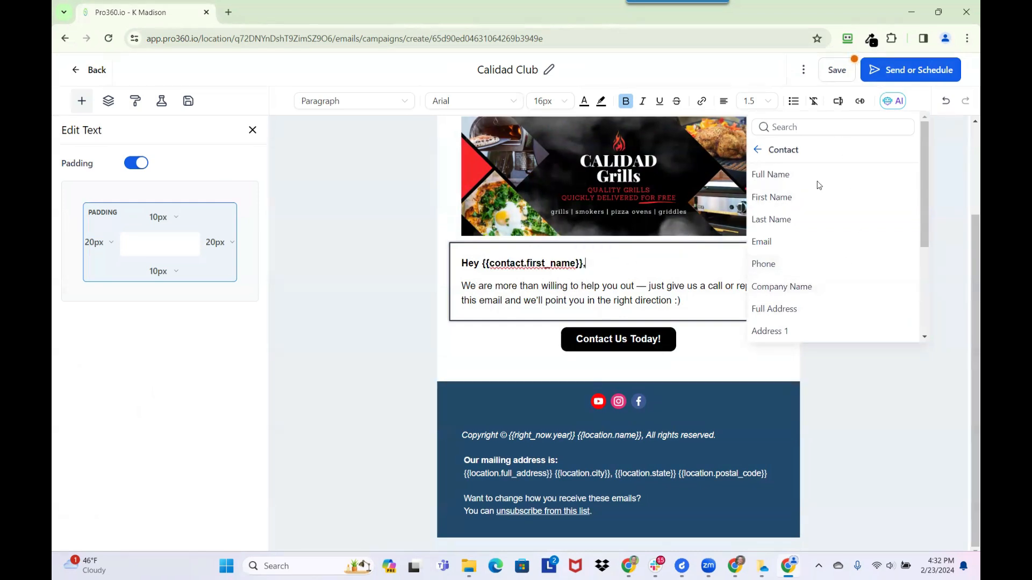
{"action": "left_click", "coordinate": [763, 157]}
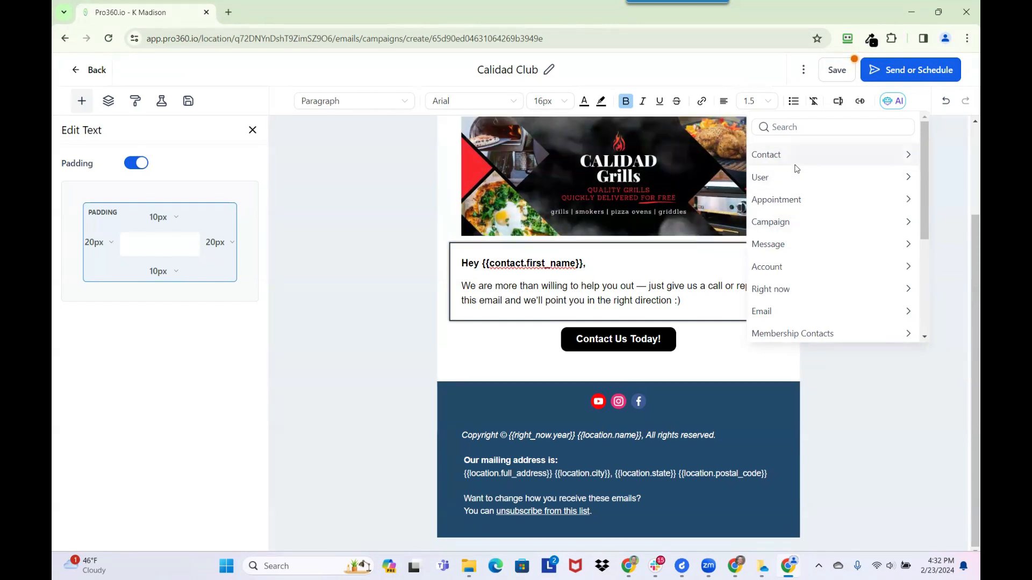
{"action": "left_click", "coordinate": [796, 162]}
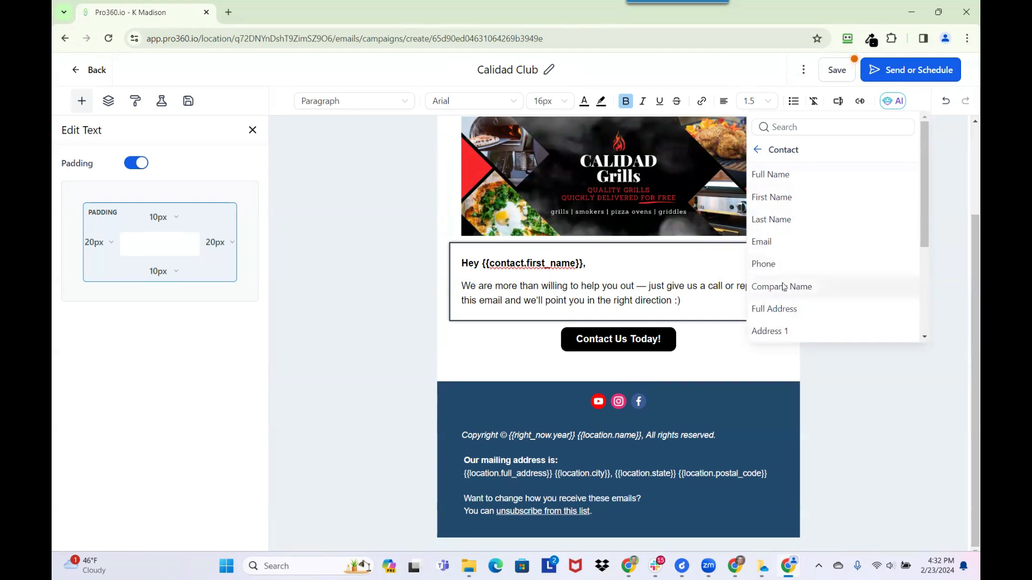
{"action": "scroll", "coordinate": [818, 202], "scroll_direction": "down", "scroll_amount": 3}
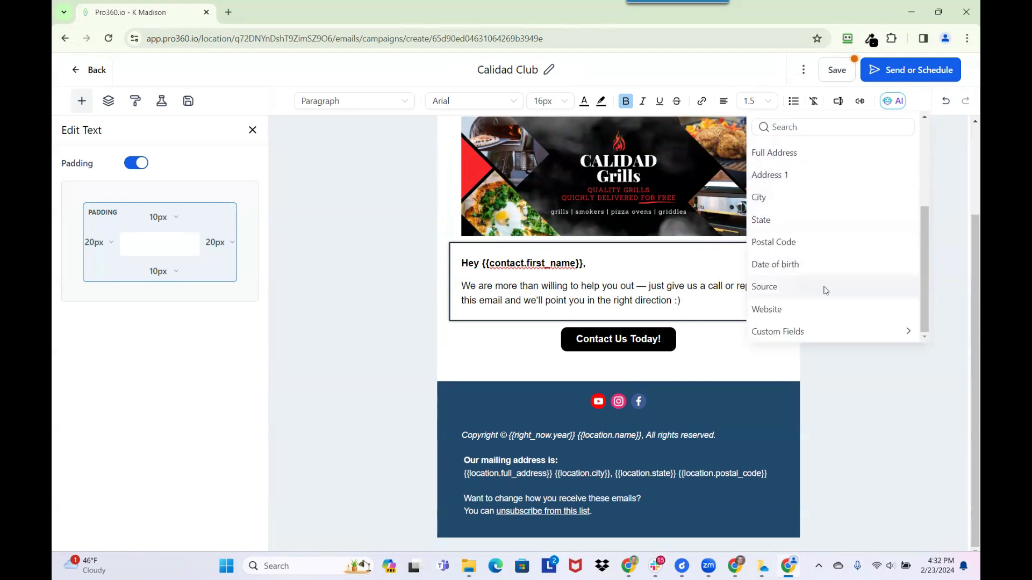
{"action": "scroll", "coordinate": [792, 224], "scroll_direction": "up", "scroll_amount": 3}
{"action": "left_click", "coordinate": [764, 153]}
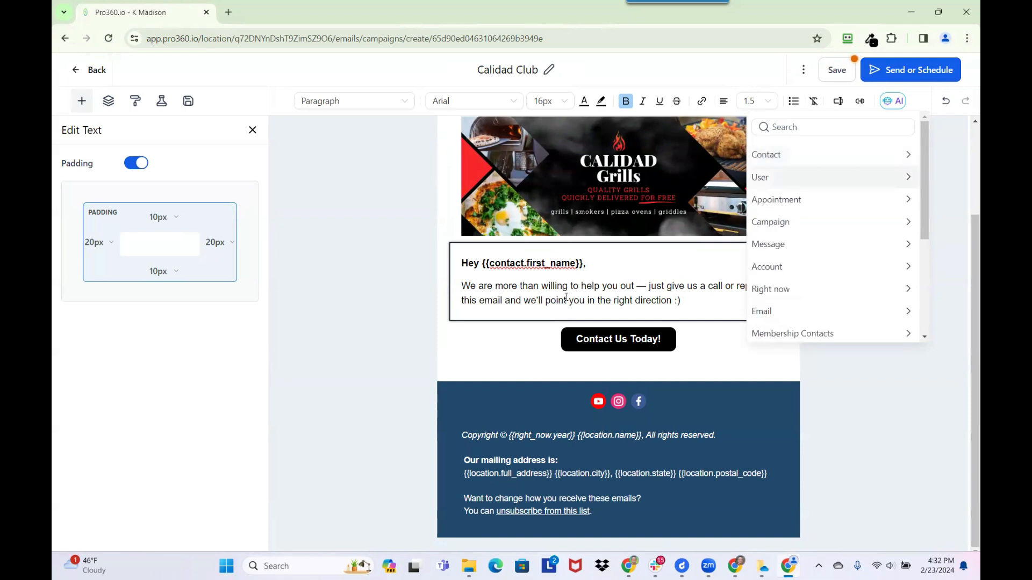
{"action": "left_click", "coordinate": [602, 286]}
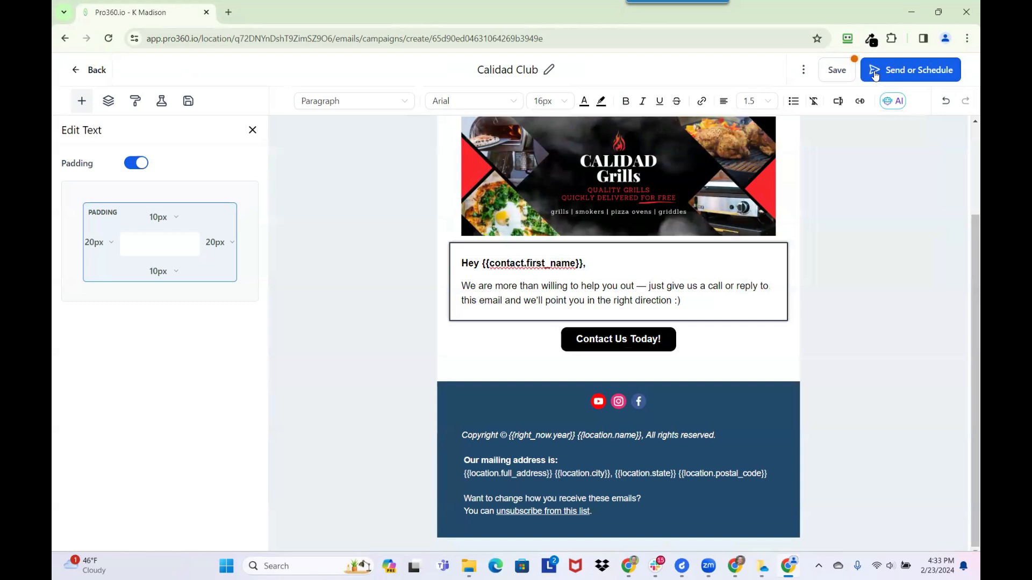
- Save, then append 'March 2024' so the title reads 'Calidad Club March 2024'
{"action": "left_click", "coordinate": [838, 70]}
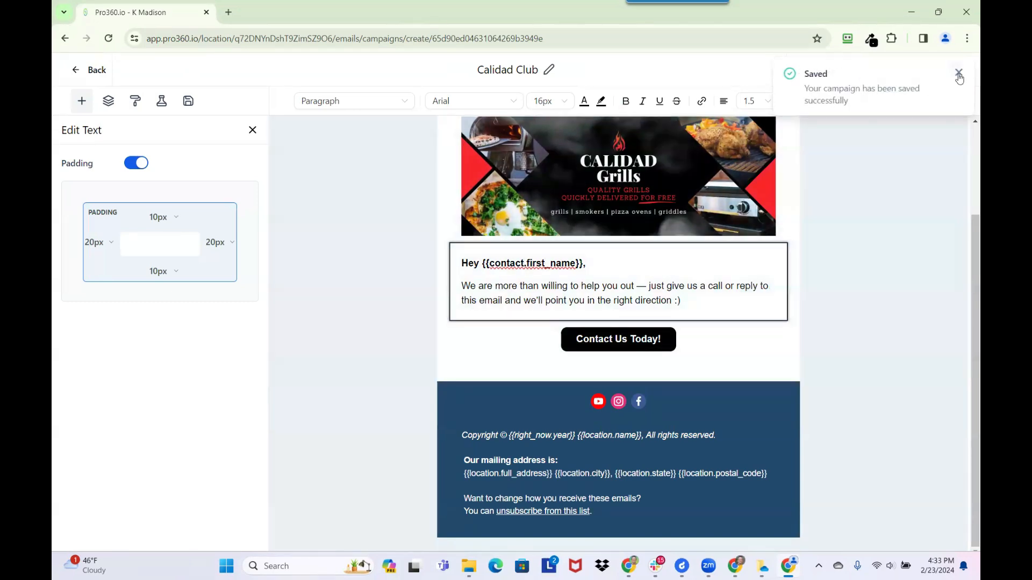
{"action": "left_click", "coordinate": [959, 74]}
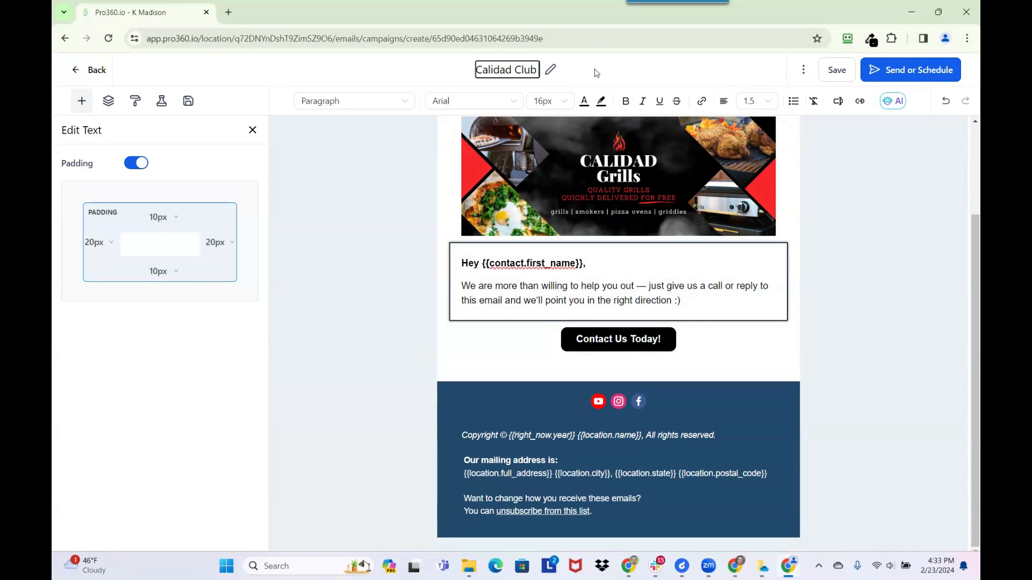
{"action": "type", "text": "March"}
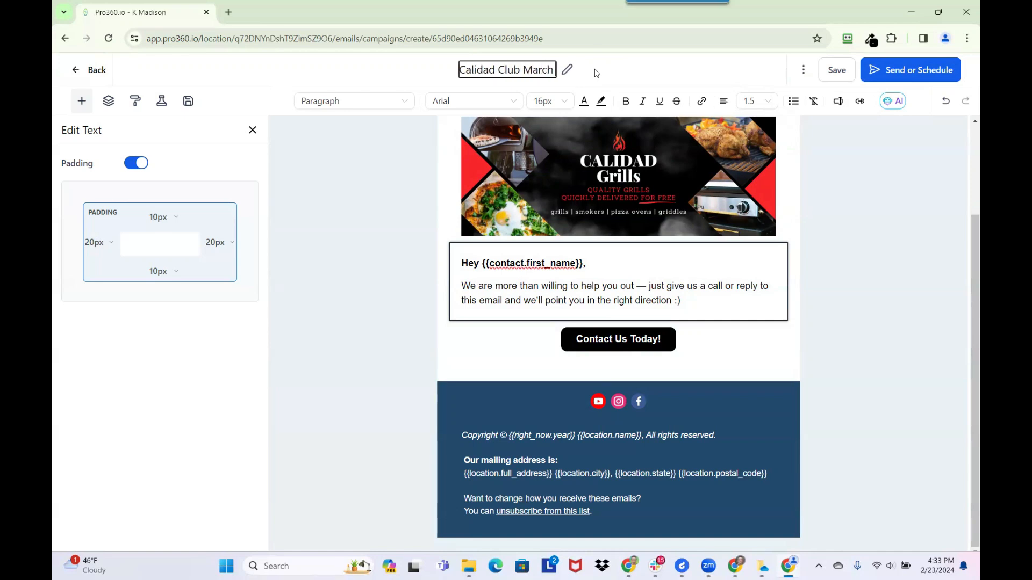
{"action": "type", "text": " 2024"}
{"action": "key", "text": "Return"}
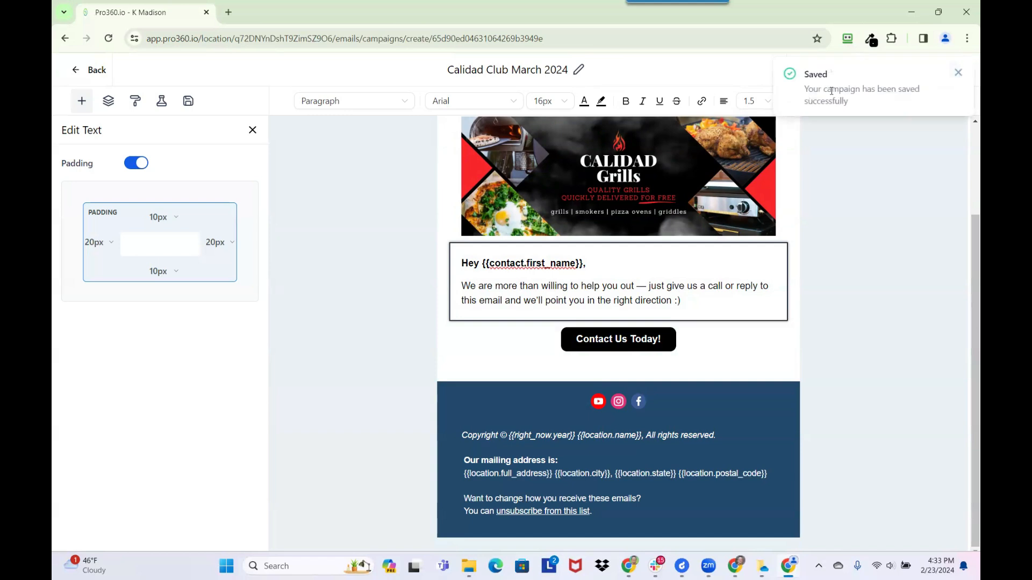
{"action": "left_click", "coordinate": [958, 75]}
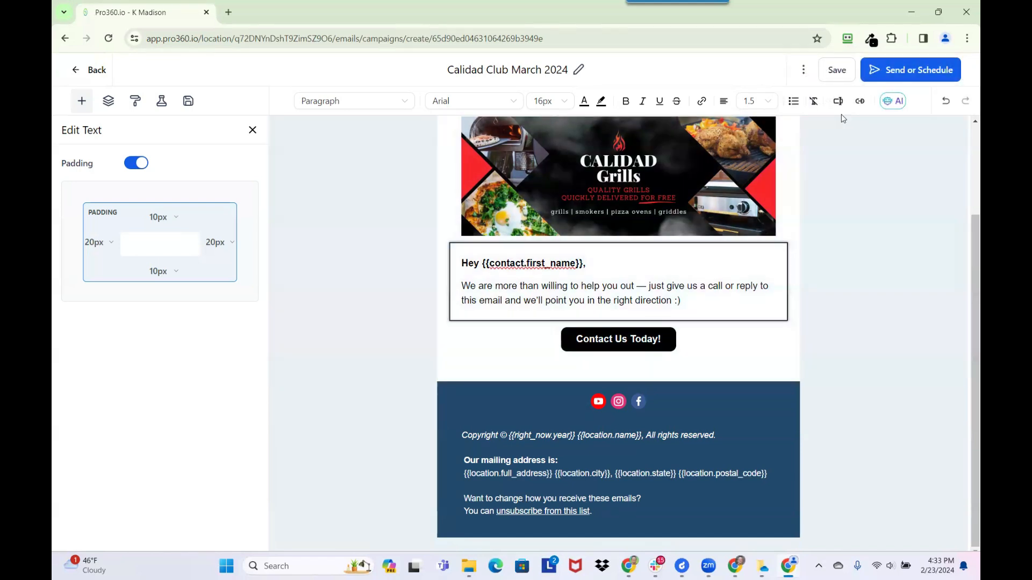
- Open the Test Email form from the ⋮ menu and fill in the test recipient
{"action": "left_click", "coordinate": [802, 75]}
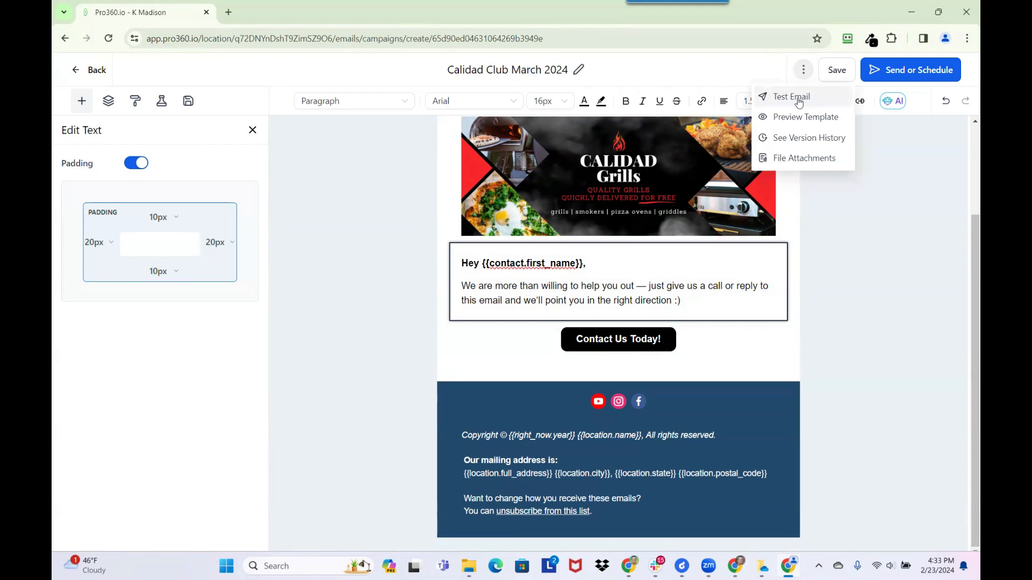
{"action": "left_click", "coordinate": [793, 97]}
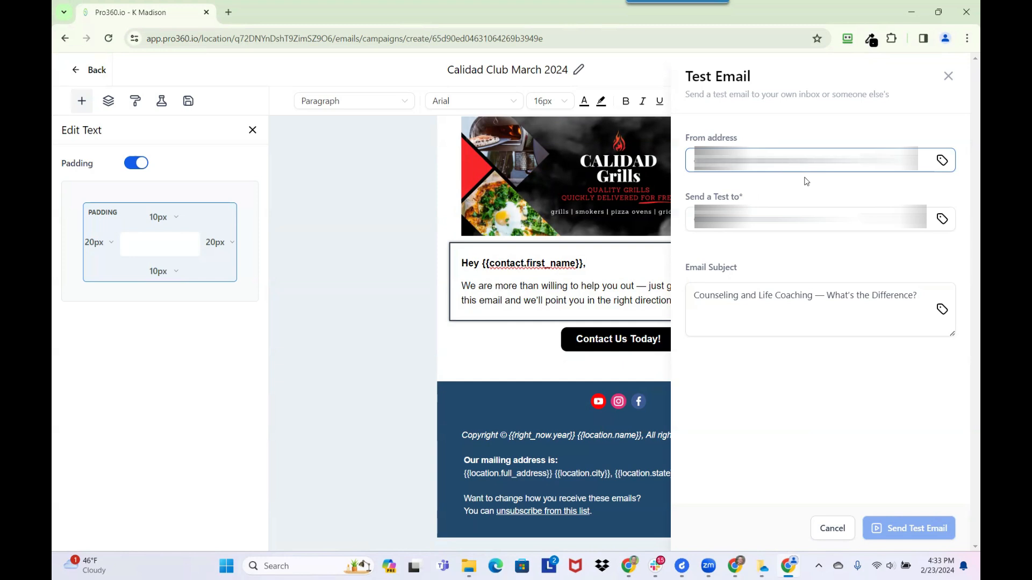
{"action": "left_click", "coordinate": [806, 219]}
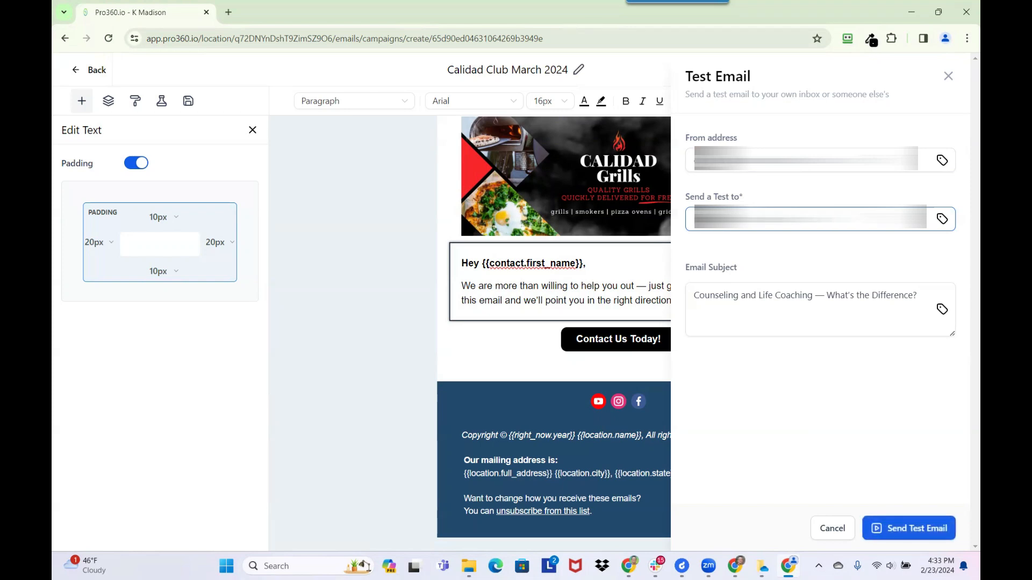
- Send the test with subject 'Calidad Club Edition March 2024' and switch to Gmail
{"action": "left_click", "coordinate": [693, 295]}
{"action": "triple_click", "coordinate": [798, 296]}
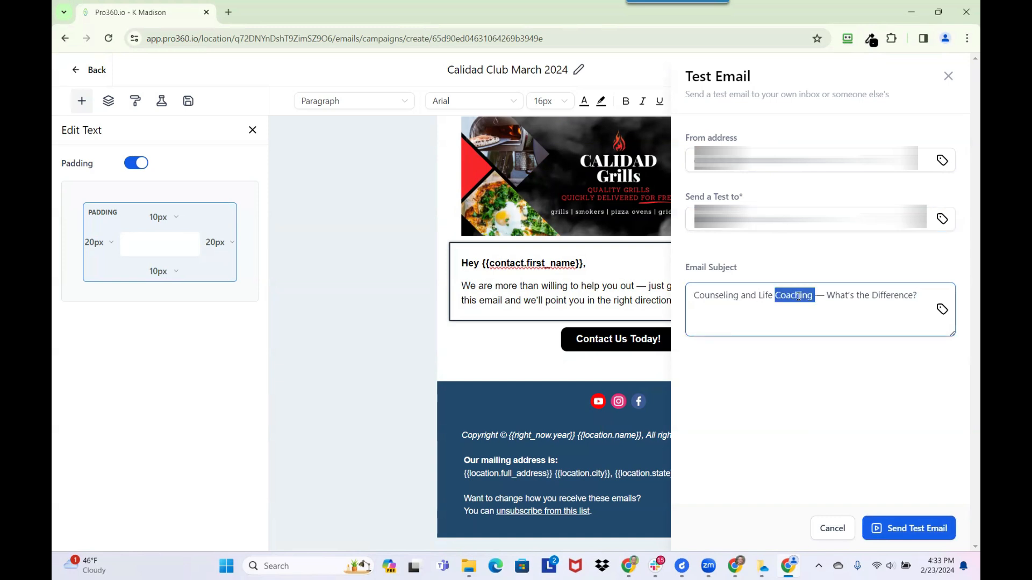
{"action": "type", "text": "Cal"}
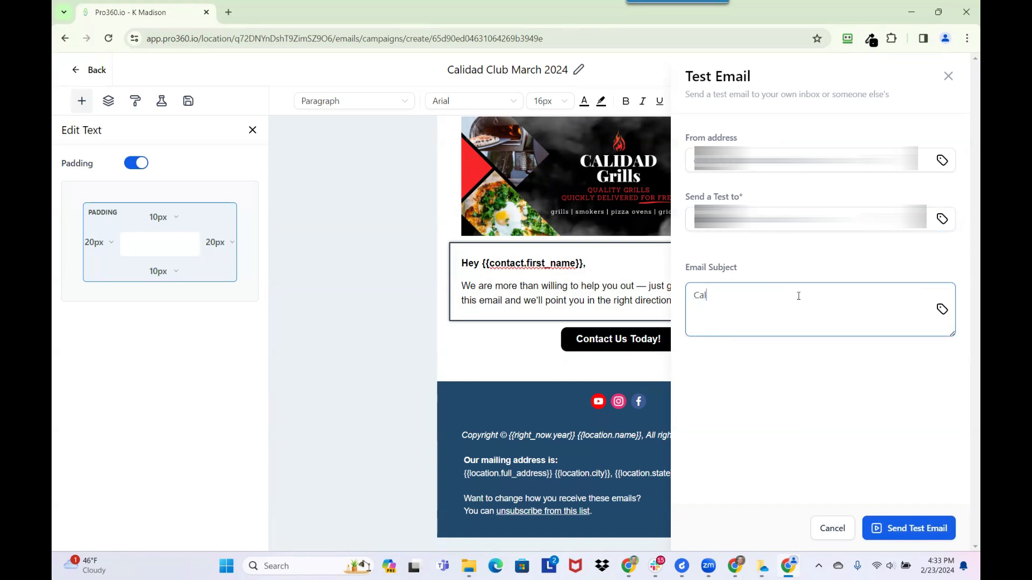
{"action": "type", "text": "idad Club Edition March 2024"}
{"action": "left_click", "coordinate": [913, 530]}
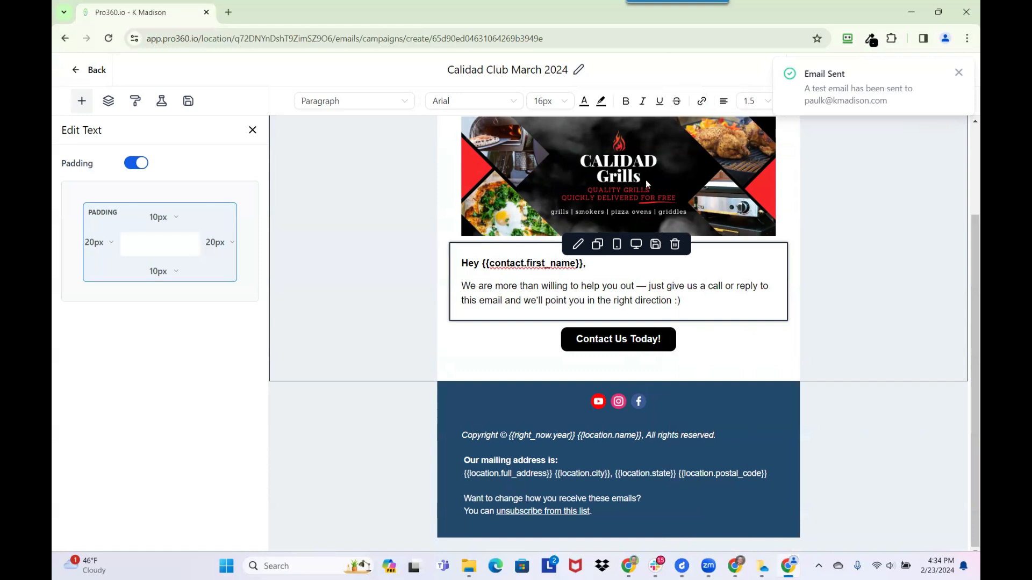
{"action": "left_click", "coordinate": [678, 150]}
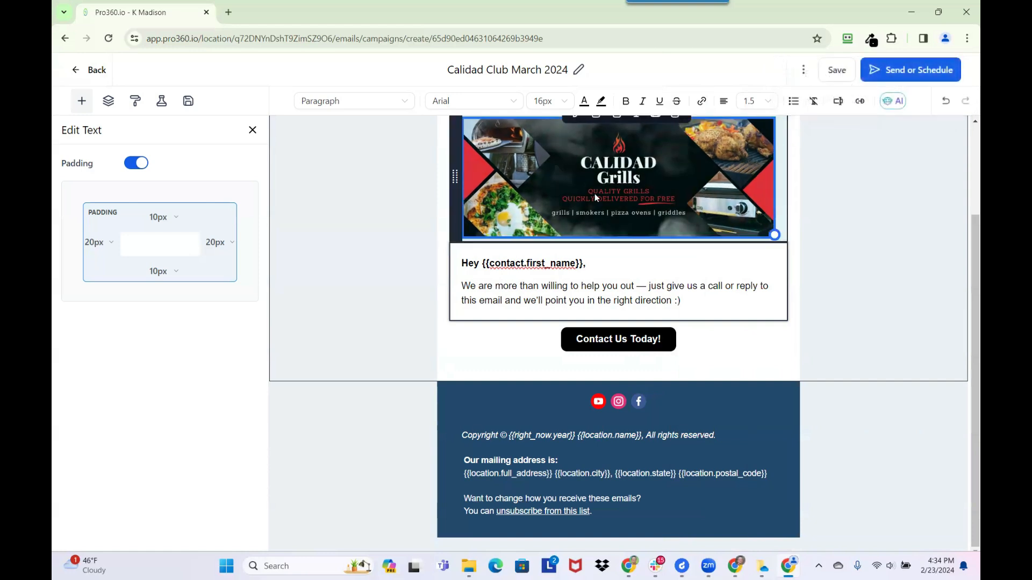
{"action": "key", "text": "alt+Tab"}
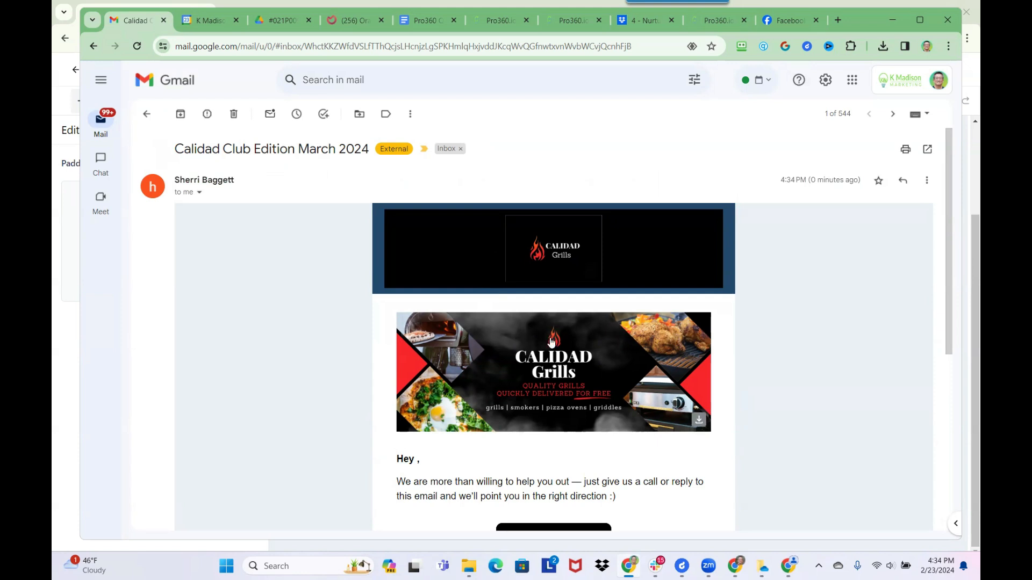
- Scroll through the 'Calidad Club Edition March 2024' test, then return to the inbox and Pro360
{"action": "scroll", "coordinate": [531, 330], "scroll_direction": "down", "scroll_amount": 3}
{"action": "scroll", "coordinate": [515, 341], "scroll_direction": "down", "scroll_amount": 2}
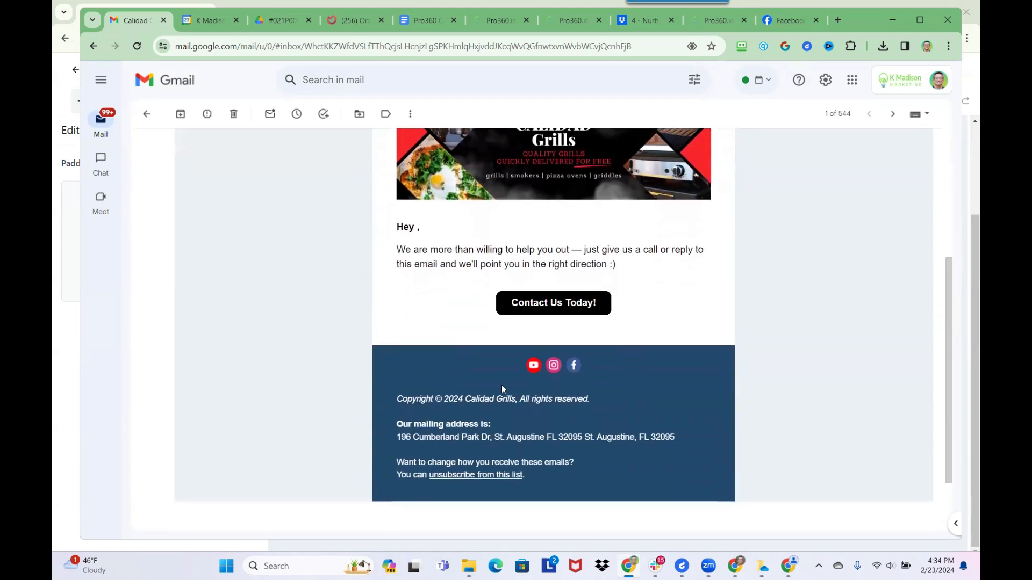
{"action": "scroll", "coordinate": [532, 356], "scroll_direction": "up", "scroll_amount": 5}
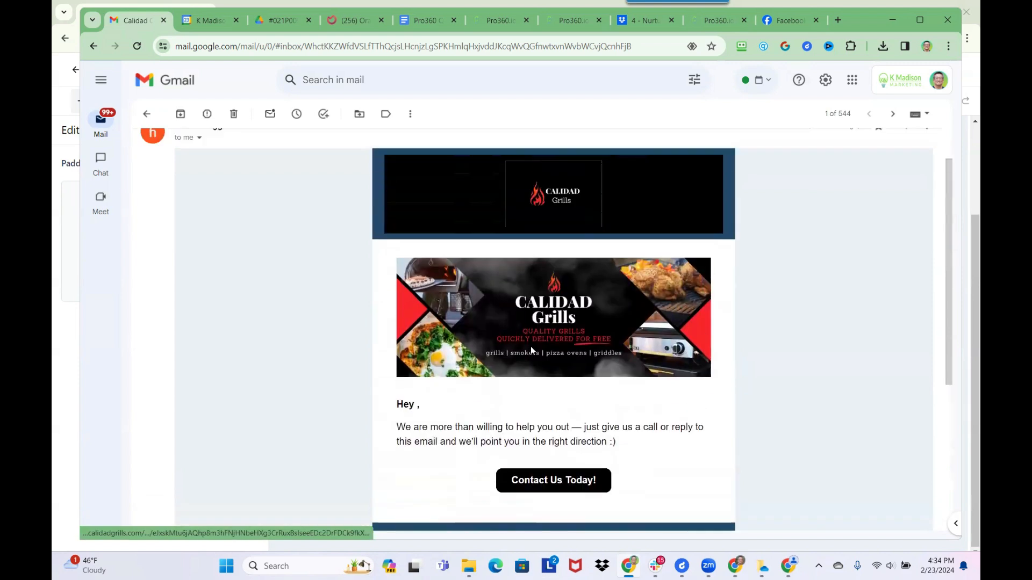
{"action": "scroll", "coordinate": [531, 350], "scroll_direction": "down", "scroll_amount": 4}
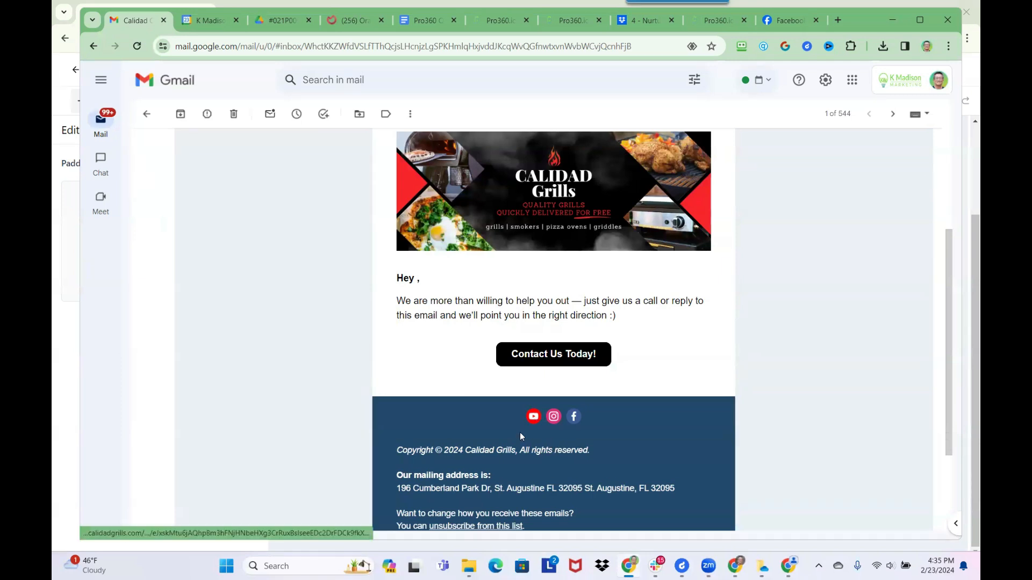
{"action": "scroll", "coordinate": [465, 484], "scroll_direction": "down", "scroll_amount": 1}
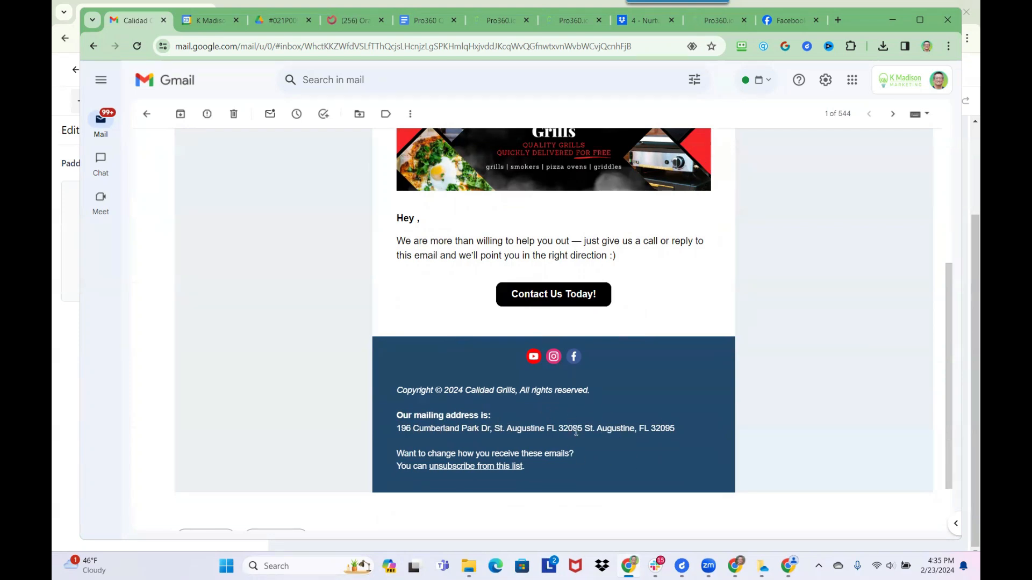
{"action": "scroll", "coordinate": [554, 448], "scroll_direction": "down", "scroll_amount": 2}
{"action": "scroll", "coordinate": [557, 447], "scroll_direction": "up", "scroll_amount": 6}
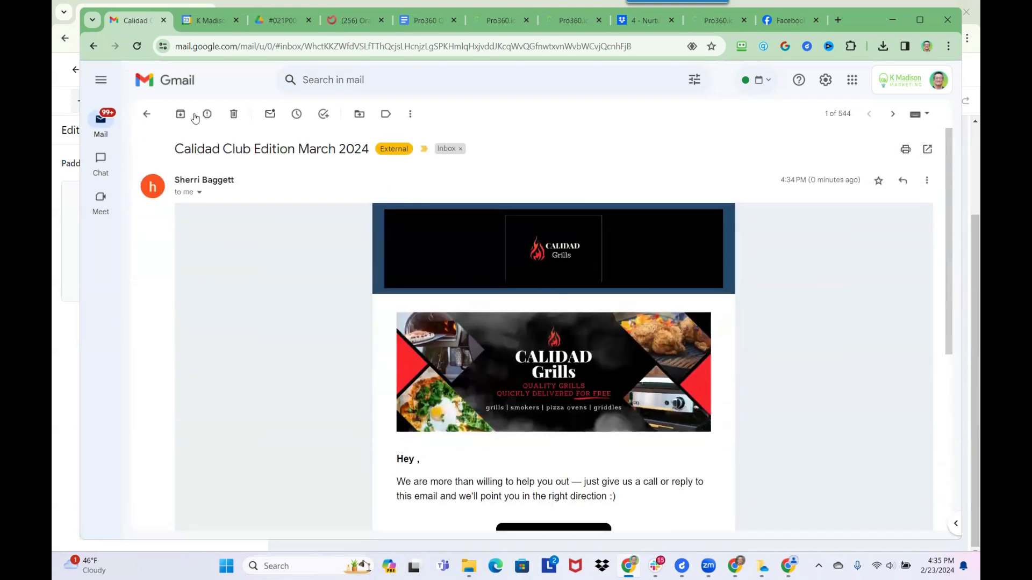
{"action": "left_click", "coordinate": [148, 115]}
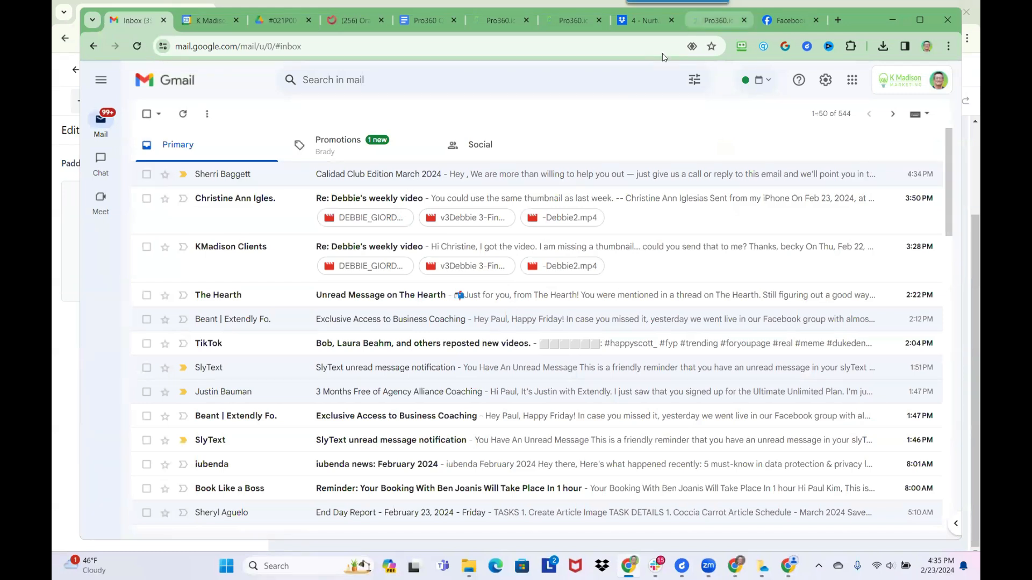
{"action": "key", "text": "alt+Tab"}
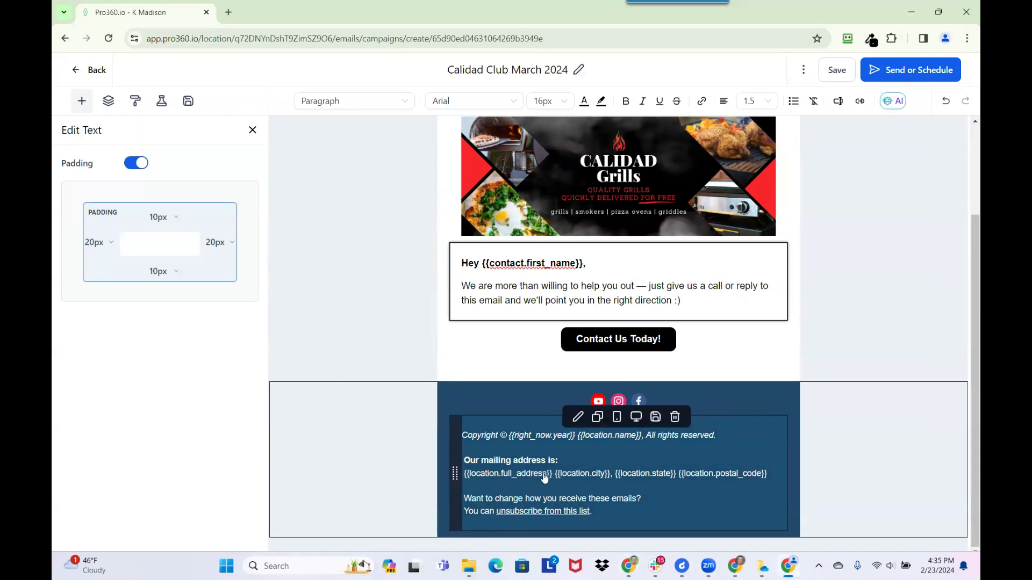
- Erase {{location.full_address}} and its stray braces before {{location.city}} in the footer
{"action": "left_click", "coordinate": [557, 477]}
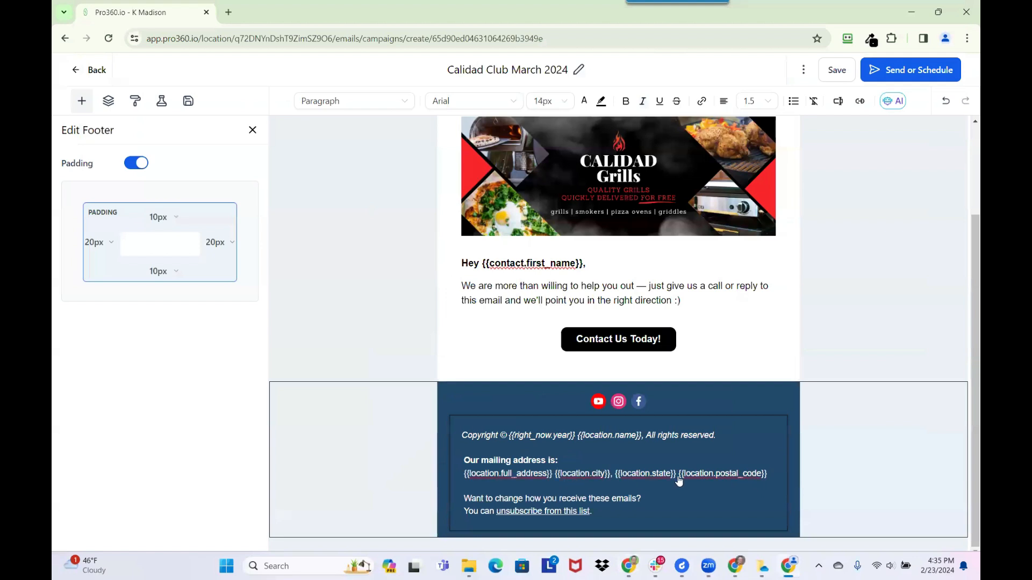
{"action": "left_click_drag", "start_coordinate": [769, 477], "coordinate": [556, 480]}
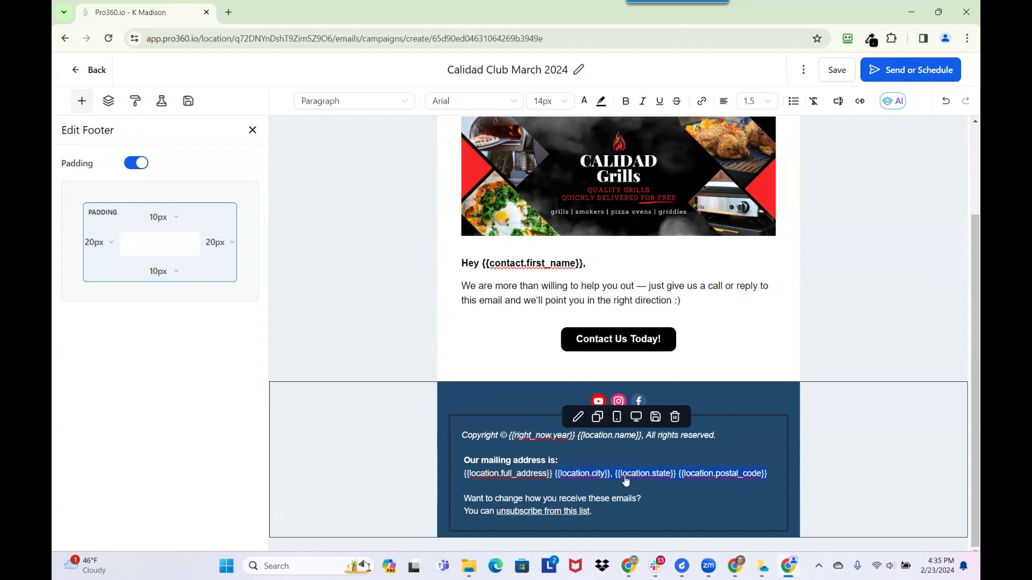
{"action": "key", "text": "Left"}
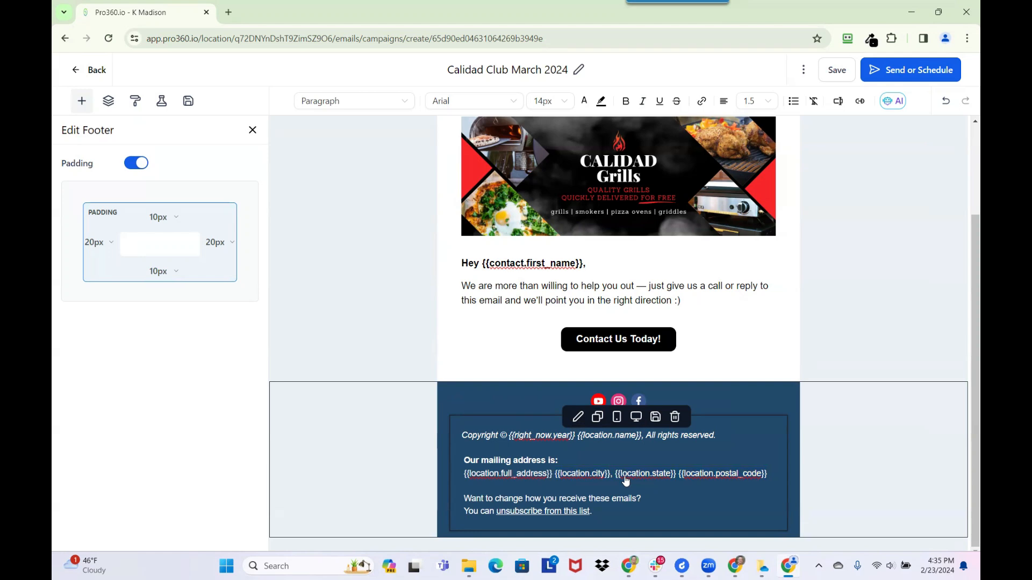
{"action": "key", "text": "BackSpace"}
{"action": "key", "text": "BackSpace"}
{"action": "key", "text": "BackSpace"}
{"action": "key", "text": "BackSpace"}
{"action": "key", "text": "BackSpace"}
{"action": "key", "text": "BackSpace"}
{"action": "key", "text": "BackSpace"}
{"action": "key", "text": "BackSpace"}
{"action": "key", "text": "BackSpace"}
{"action": "key", "text": "BackSpace"}
{"action": "key", "text": "BackSpace"}
{"action": "key", "text": "BackSpace"}
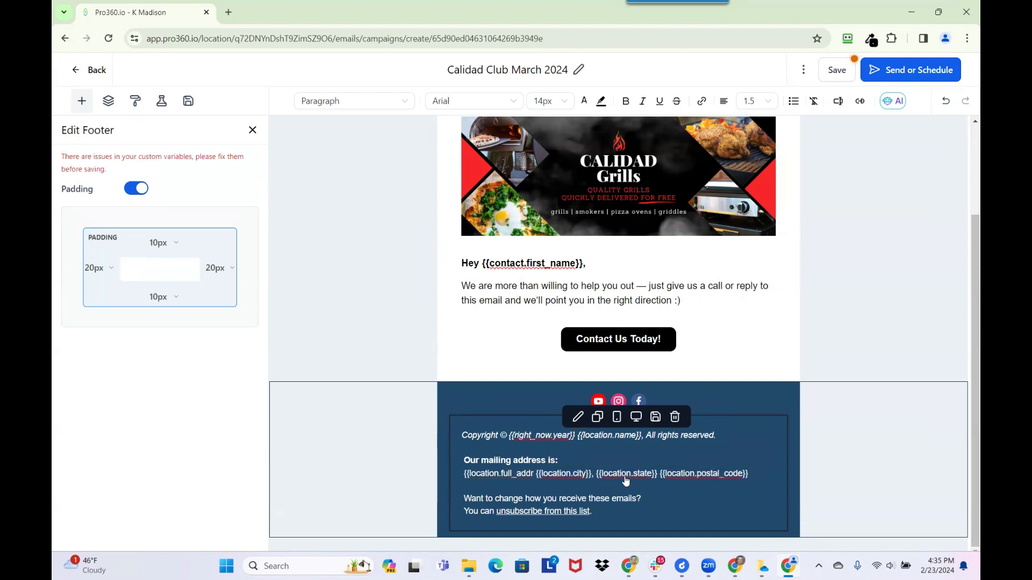
{"action": "key", "text": "BackSpace"}
{"action": "key", "text": "BackSpace"}
{"action": "key", "text": "BackSpace"}
{"action": "key", "text": "BackSpace"}
{"action": "key", "text": "BackSpace"}
{"action": "key", "text": "BackSpace"}
{"action": "key", "text": "BackSpace"}
{"action": "key", "text": "BackSpace"}
{"action": "key", "text": "BackSpace"}
{"action": "key", "text": "BackSpace"}
{"action": "key", "text": "BackSpace"}
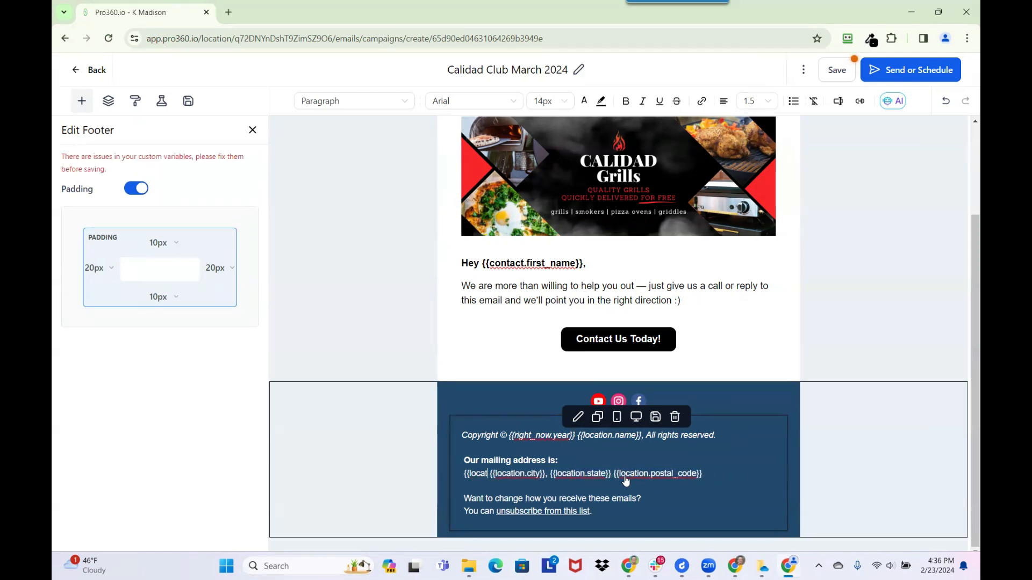
{"action": "key", "text": "BackSpace"}
{"action": "key", "text": "BackSpace"}
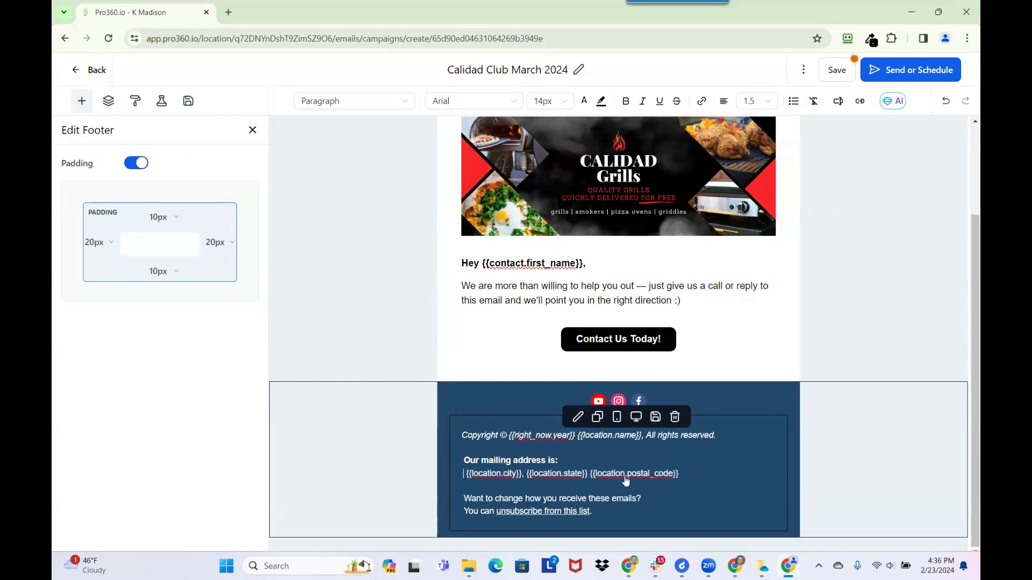
- Insert the {{location.address}} tag from Custom Values > Account > Address Line 1
{"action": "left_click", "coordinate": [837, 101]}
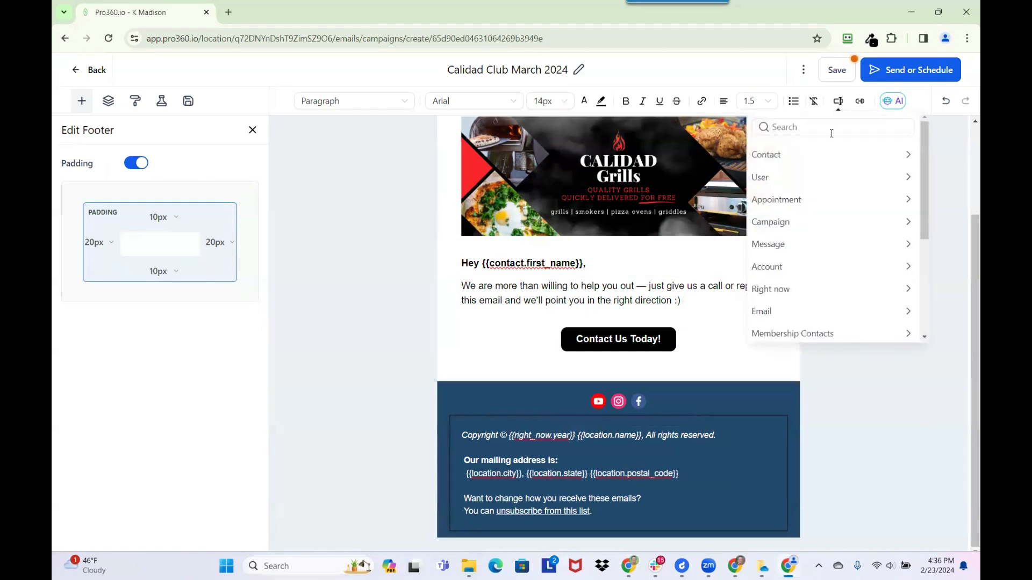
{"action": "left_click", "coordinate": [816, 269]}
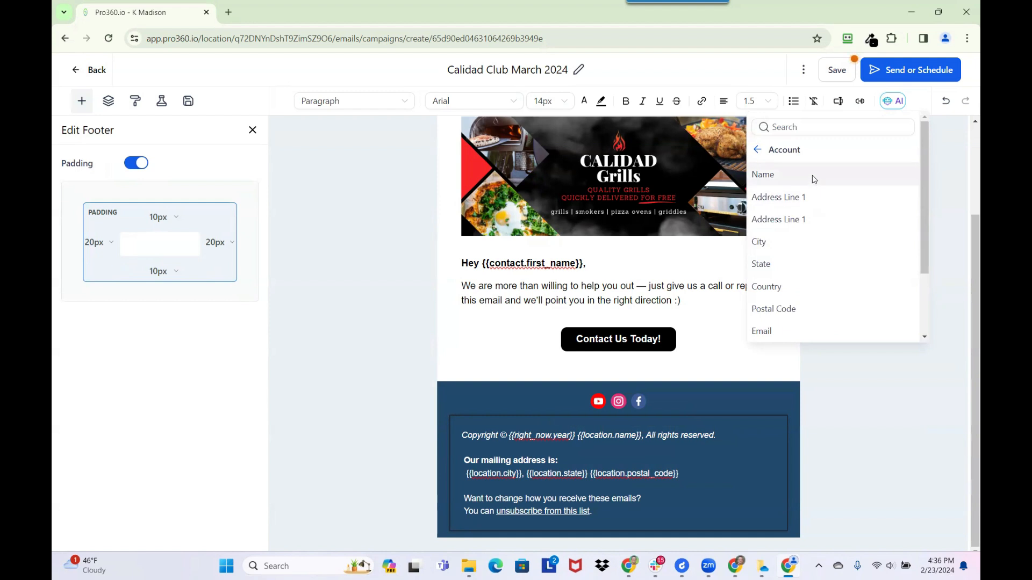
{"action": "left_click", "coordinate": [801, 222]}
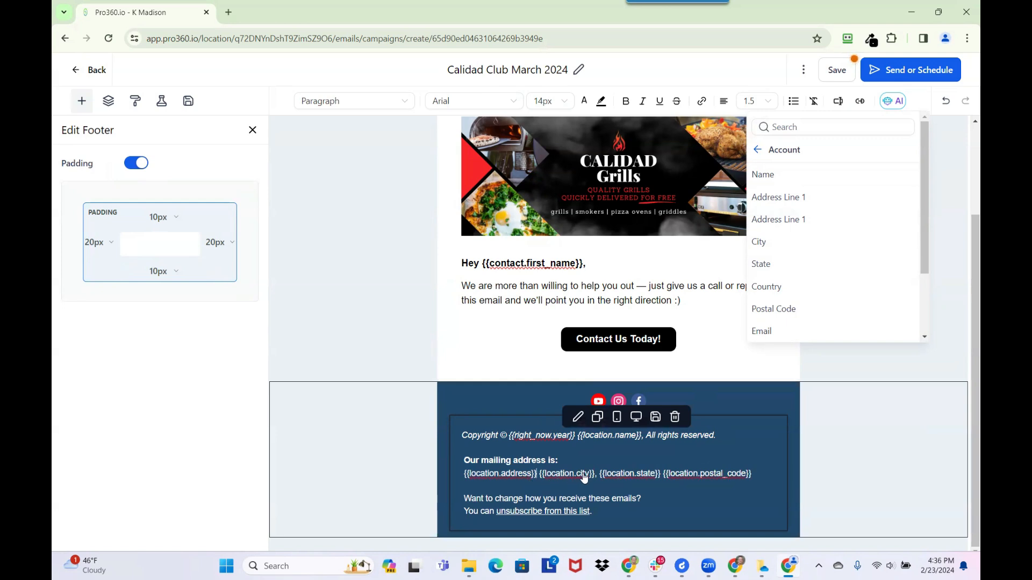
{"action": "left_click", "coordinate": [820, 197]}
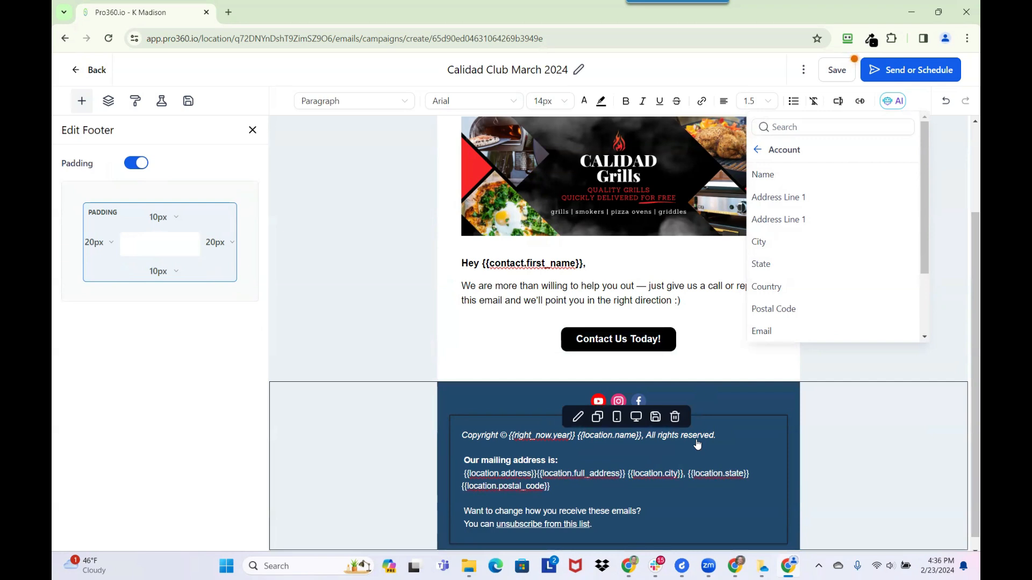
{"action": "key", "text": "ctrl+z"}
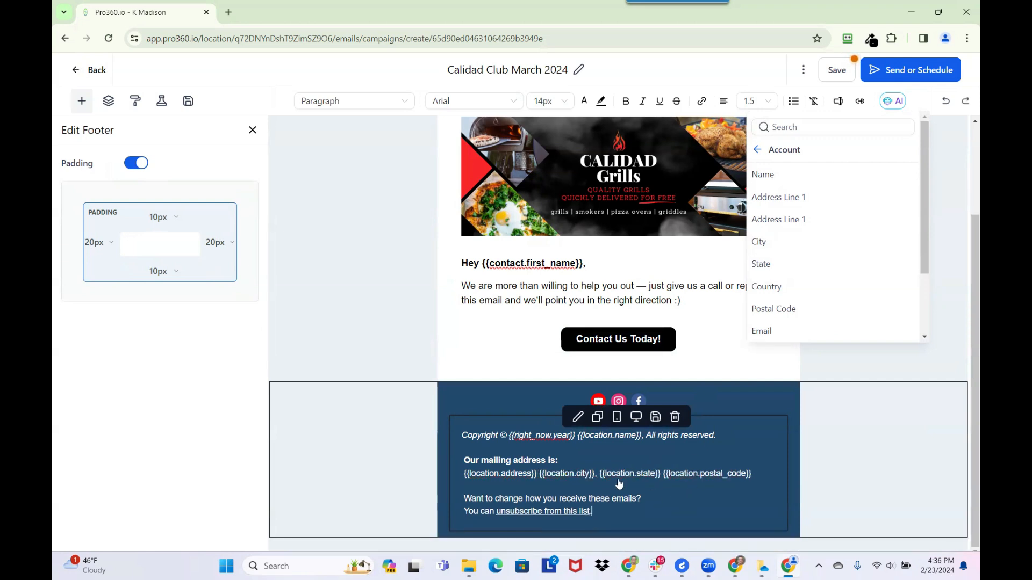
- Move city, state and postal code onto their own line, then save the campaign
{"action": "left_click", "coordinate": [540, 474]}
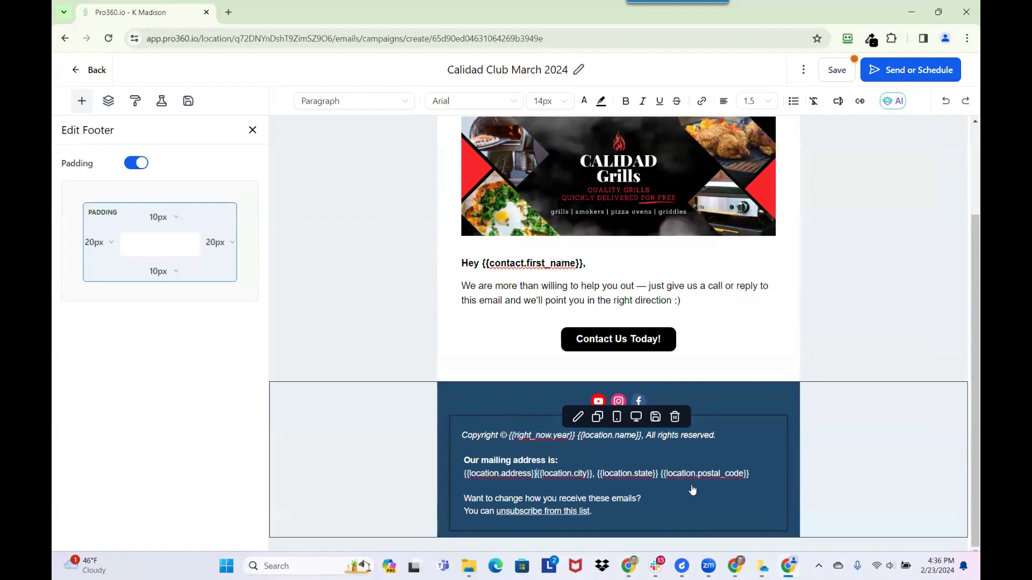
{"action": "key", "text": "Return"}
{"action": "key", "text": "BackSpace"}
{"action": "key", "text": "Return"}
{"action": "key", "text": "Return"}
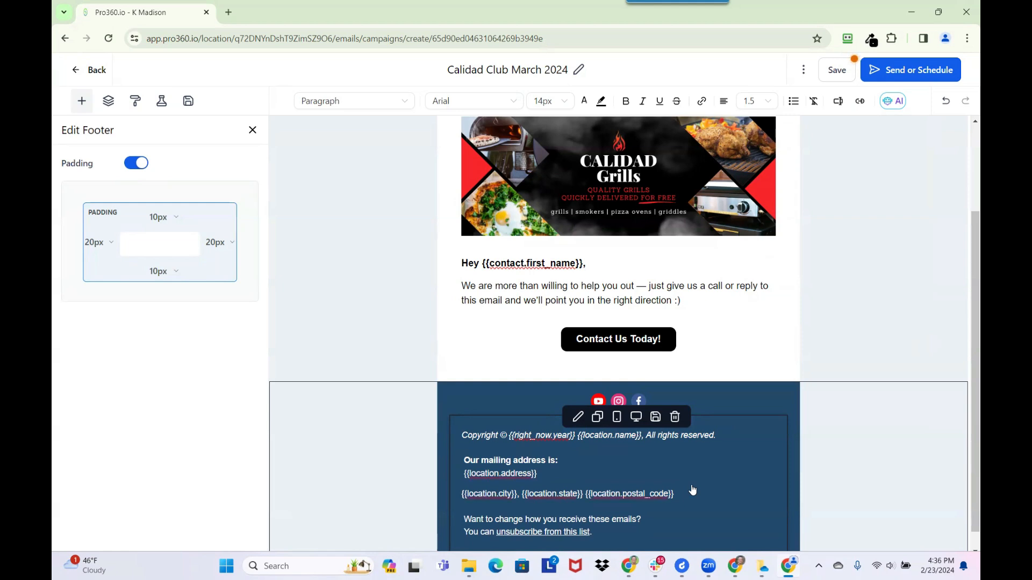
{"action": "key", "text": "BackSpace"}
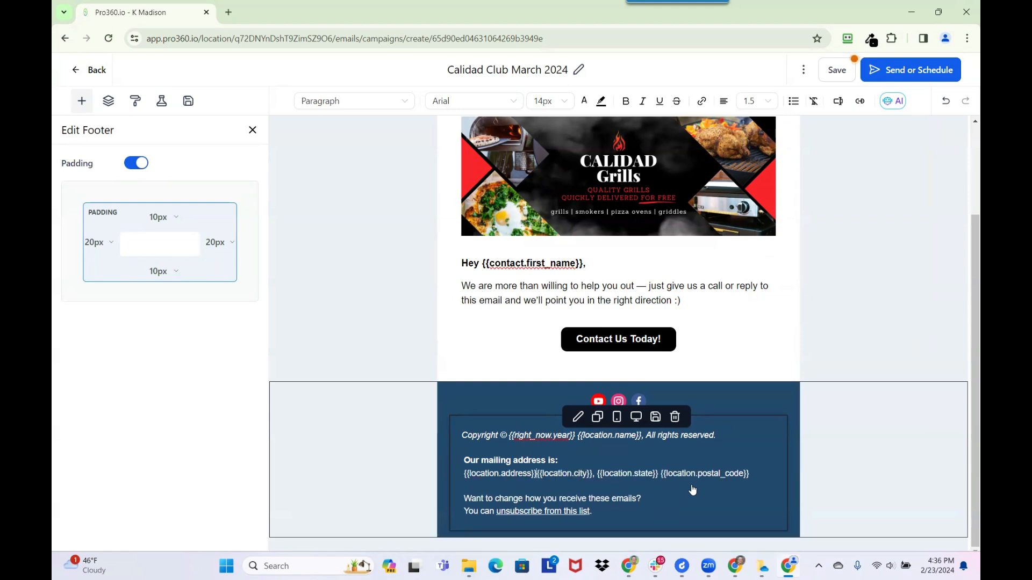
{"action": "key", "text": "Return"}
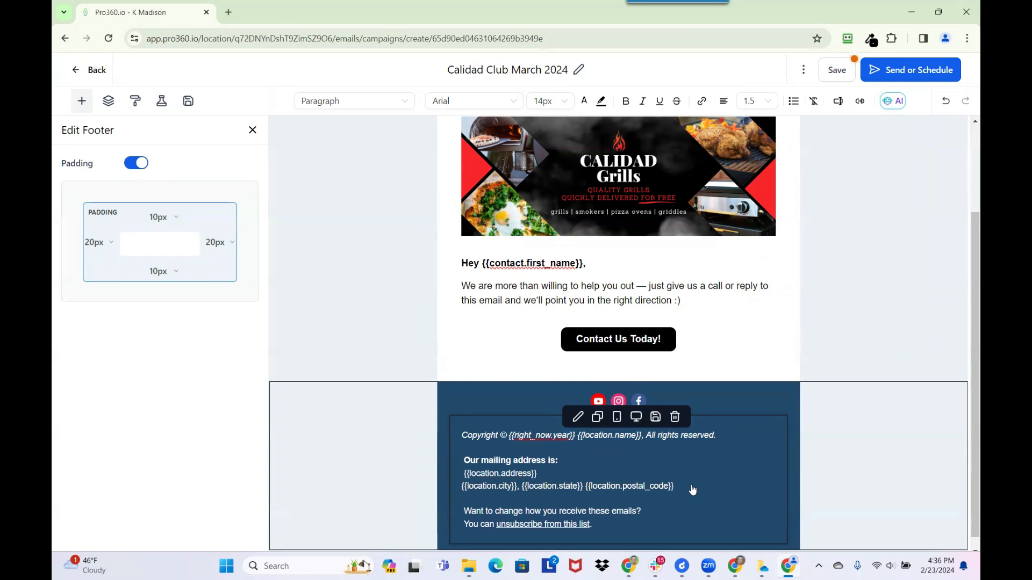
{"action": "left_click", "coordinate": [837, 70]}
{"action": "key", "text": "alt+Tab"}
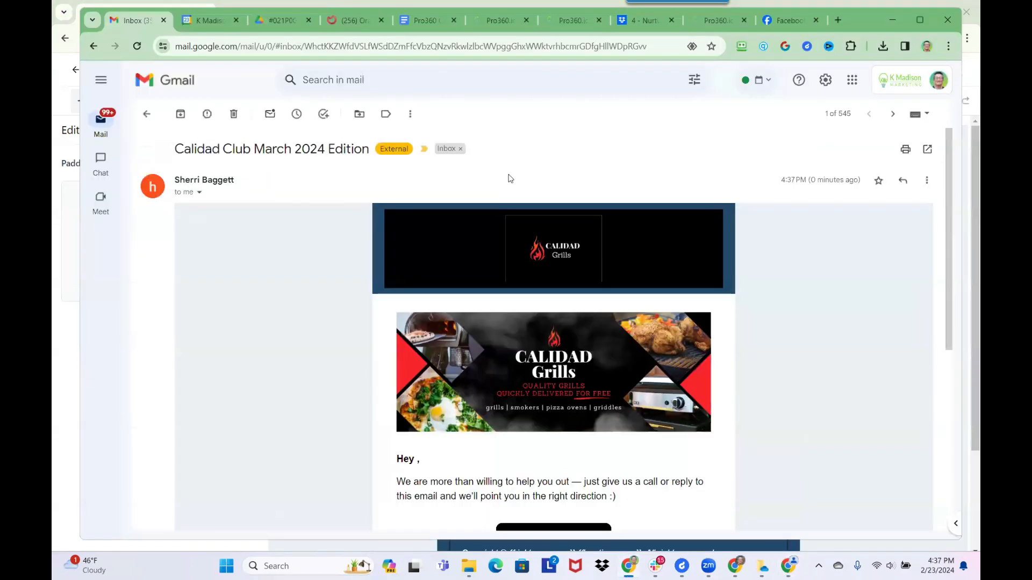
{"action": "scroll", "coordinate": [520, 300], "scroll_direction": "down", "scroll_amount": 2}
{"action": "scroll", "coordinate": [521, 300], "scroll_direction": "down", "scroll_amount": 5}
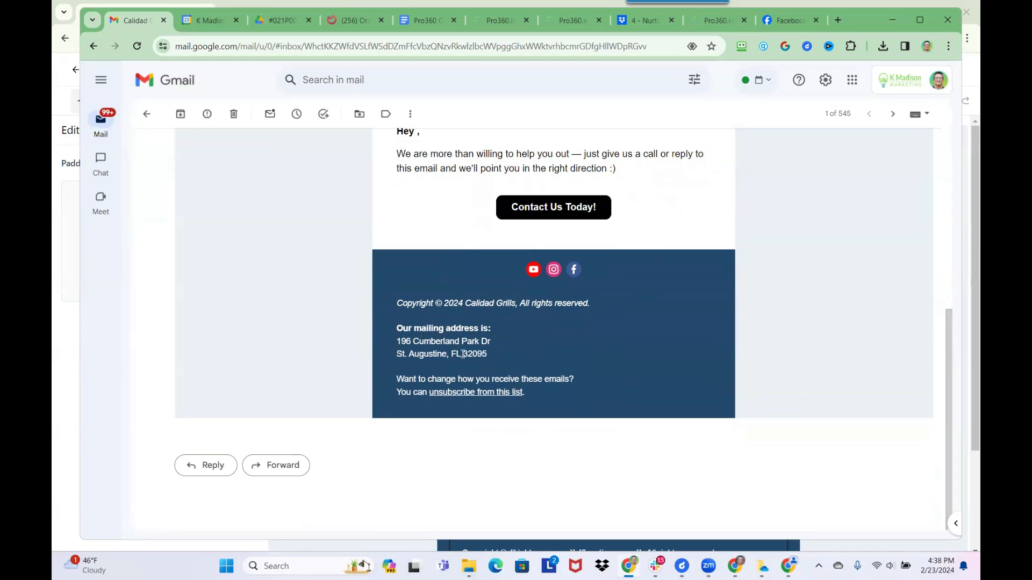
{"action": "scroll", "coordinate": [463, 349], "scroll_direction": "up", "scroll_amount": 2}
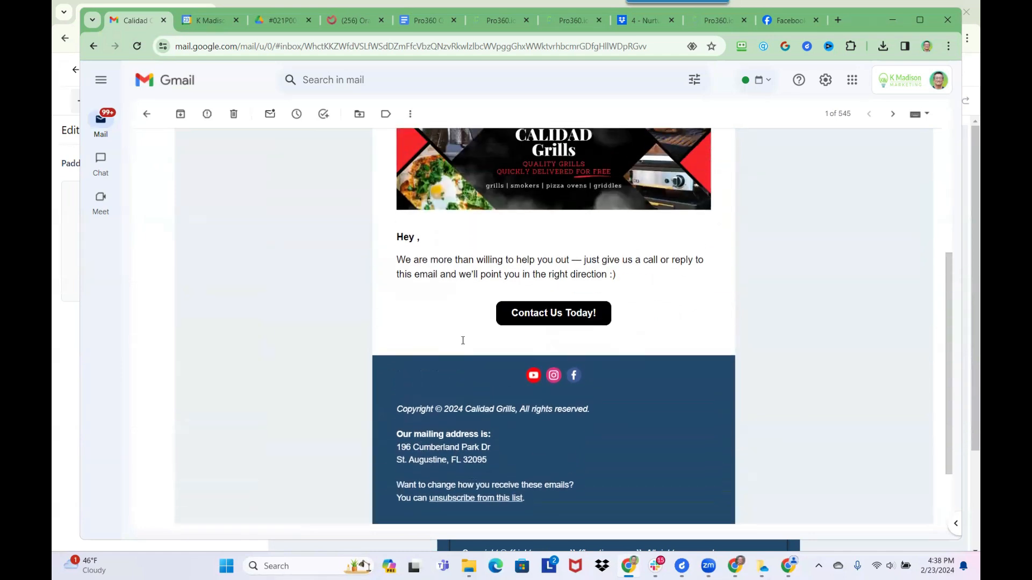
{"action": "scroll", "coordinate": [464, 343], "scroll_direction": "down", "scroll_amount": 2}
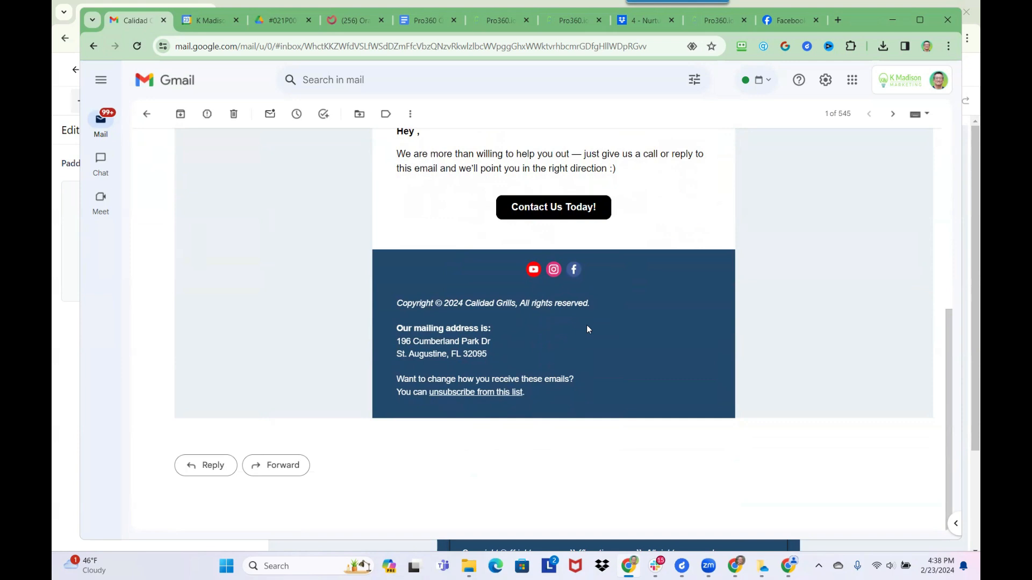
{"action": "scroll", "coordinate": [588, 245], "scroll_direction": "up", "scroll_amount": 3}
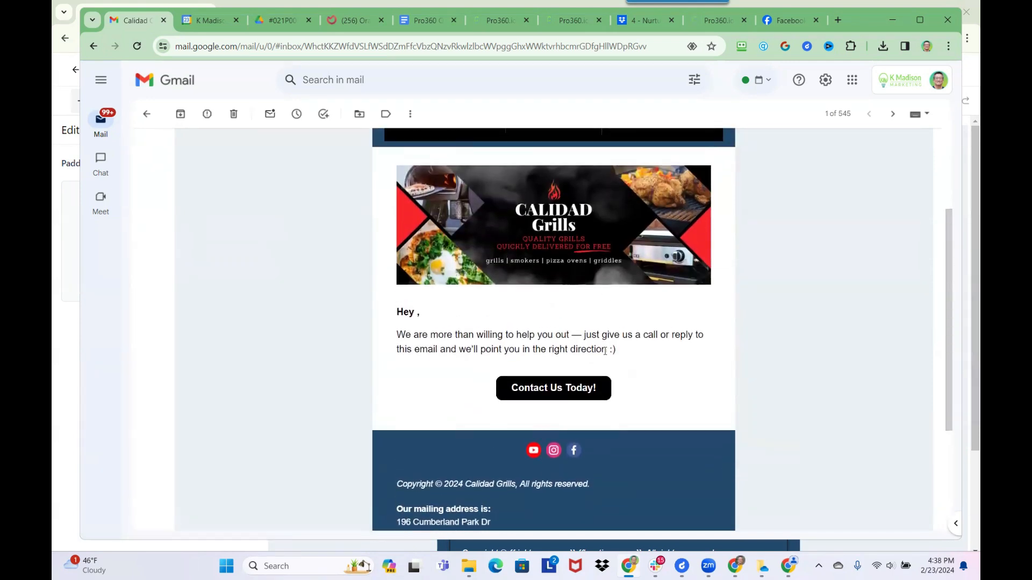
{"action": "key", "text": "alt+Tab"}
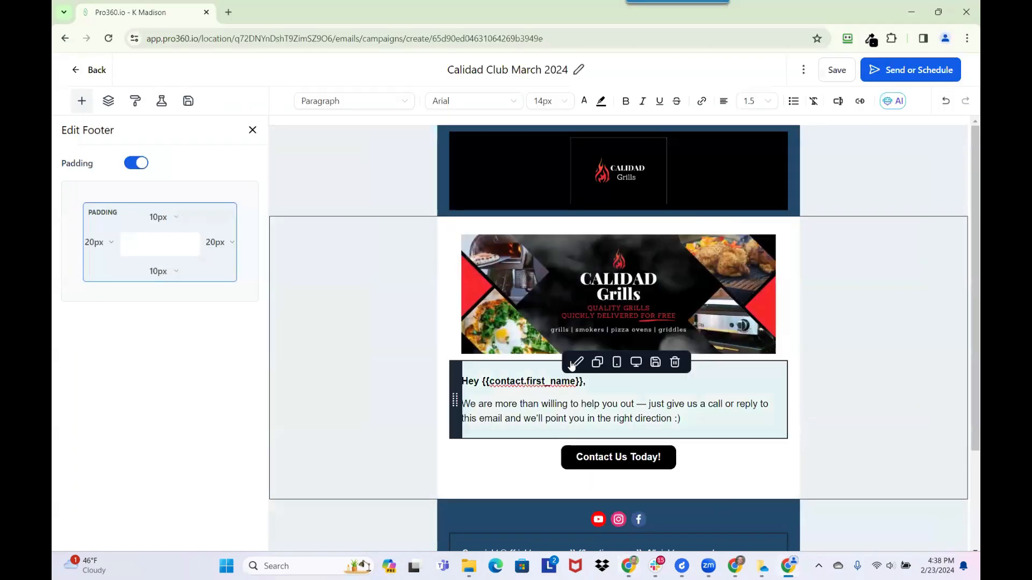
- Align the two-line footer address, save the campaign, and return to Marketing emails
{"action": "scroll", "coordinate": [582, 430], "scroll_direction": "down", "scroll_amount": 2}
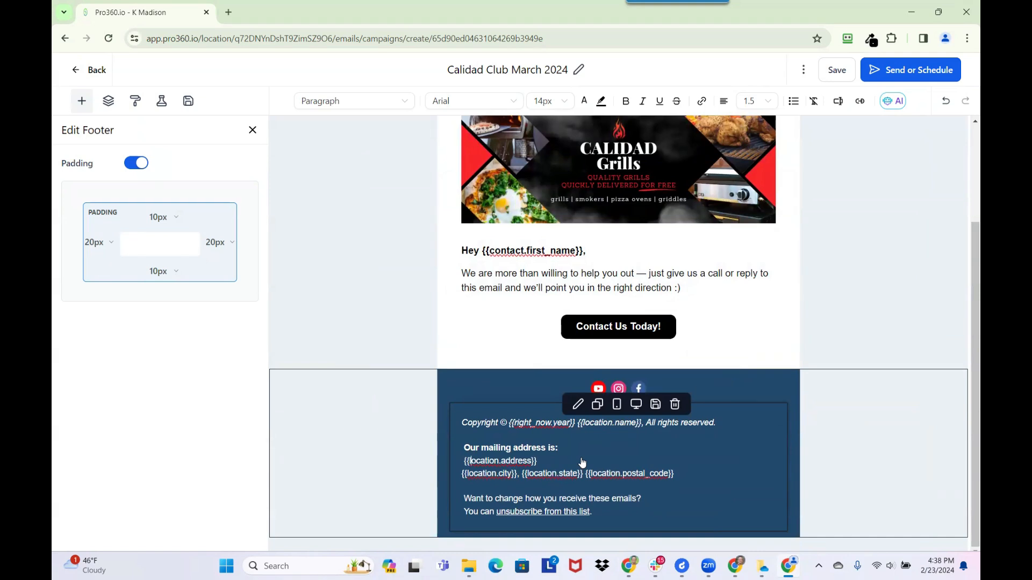
{"action": "key", "text": "Left"}
{"action": "key", "text": "Left"}
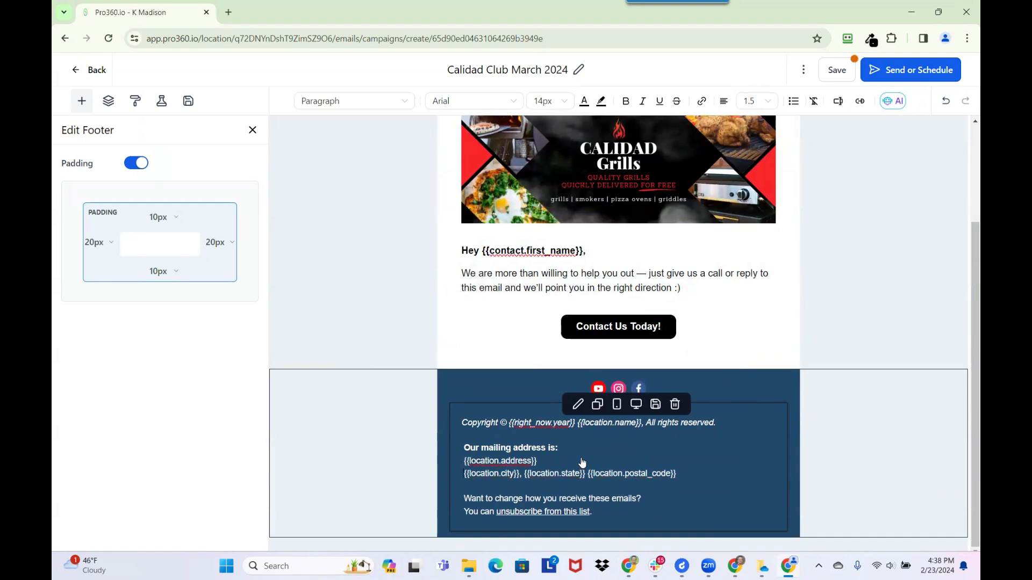
{"action": "key", "text": "Left"}
{"action": "key", "text": "shift+Down"}
{"action": "key", "text": "shift+Down"}
{"action": "key", "text": "ctrl+c"}
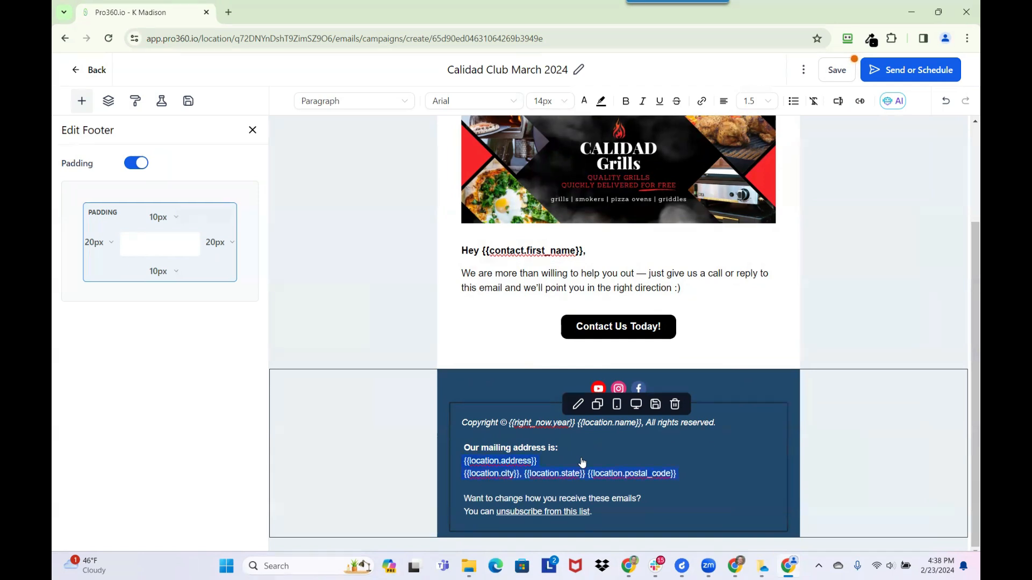
{"action": "left_click", "coordinate": [828, 77]}
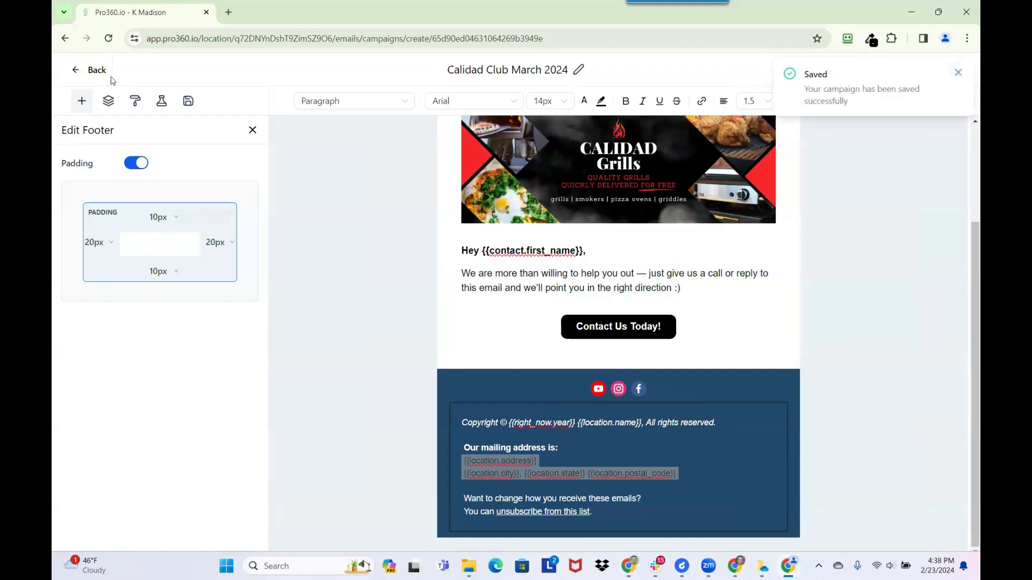
{"action": "left_click", "coordinate": [94, 71]}
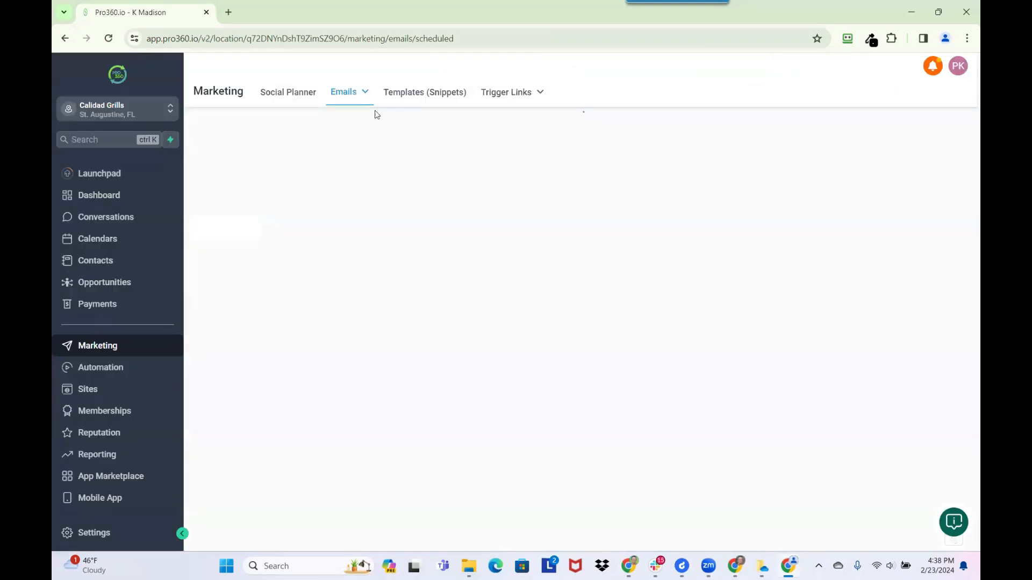
- Open the Calidad Club template from the *Calidad Grills templates folder for editing
{"action": "mouse_move", "coordinate": [354, 102]}
{"action": "left_click", "coordinate": [339, 139]}
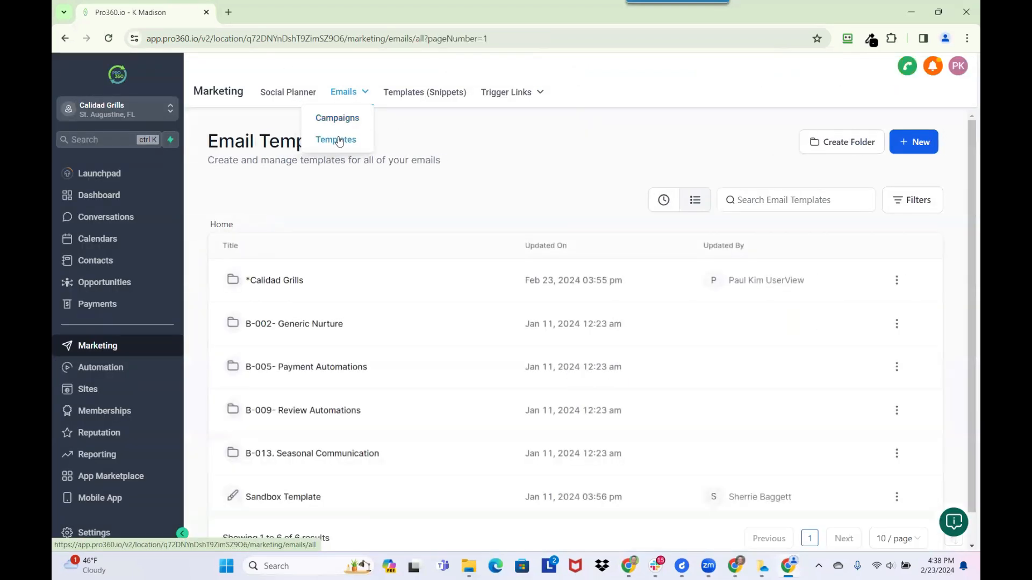
{"action": "left_click", "coordinate": [269, 285]}
{"action": "left_click", "coordinate": [287, 280]}
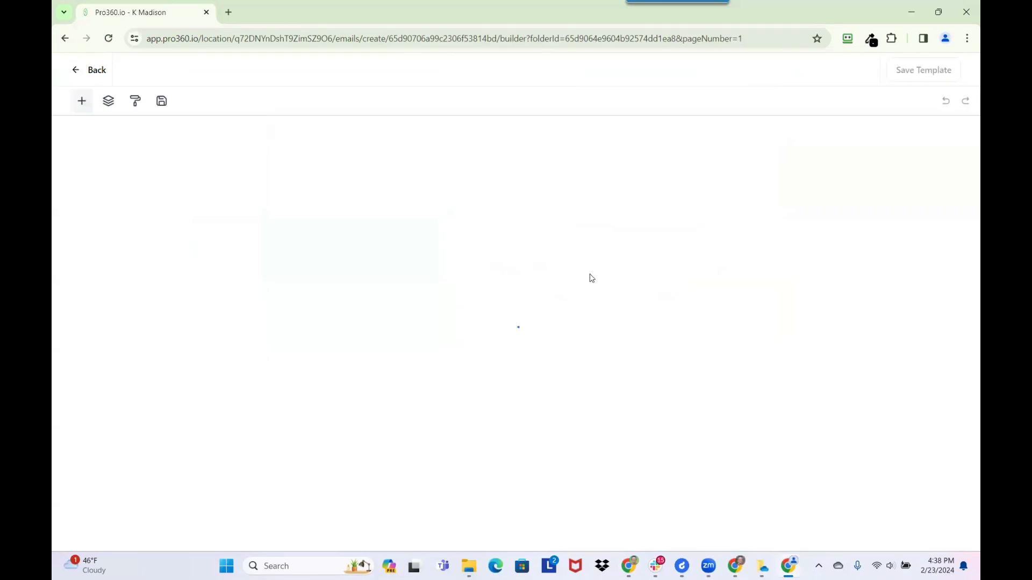
- Paste the two-line address into the template footer, remove blank lines, and save the template
{"action": "scroll", "coordinate": [591, 279], "scroll_direction": "down", "scroll_amount": 8}
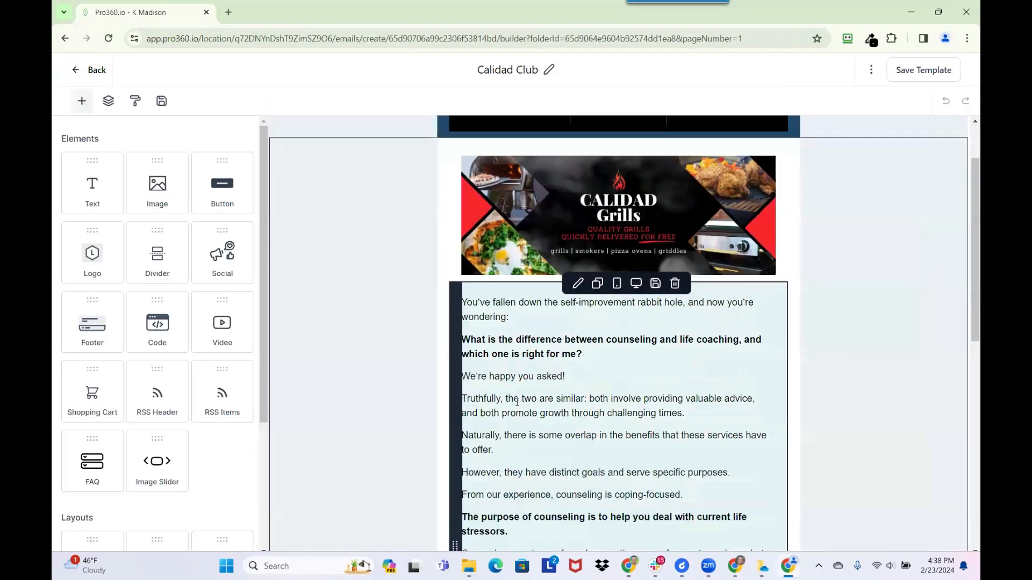
{"action": "scroll", "coordinate": [517, 399], "scroll_direction": "down", "scroll_amount": 2}
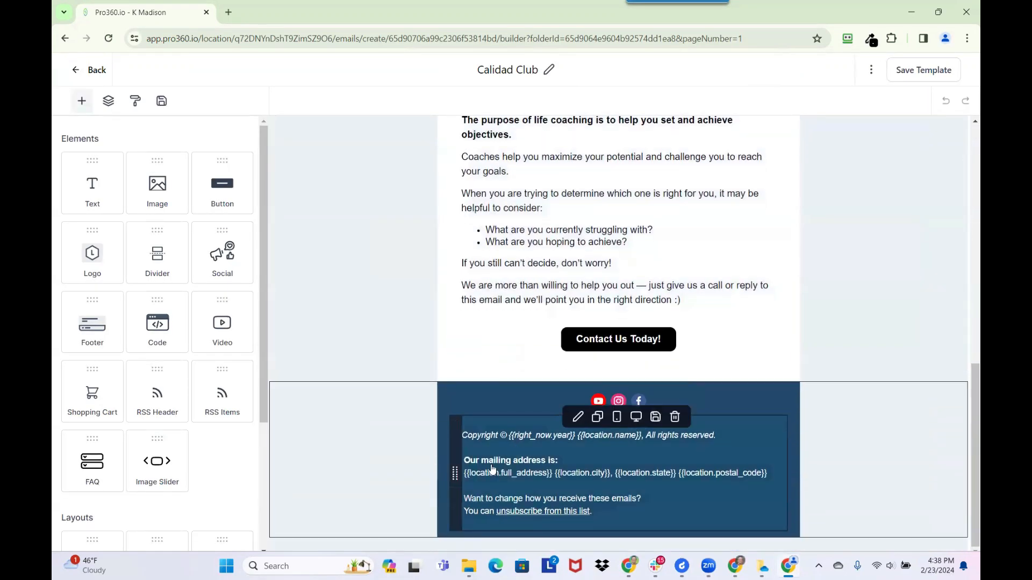
{"action": "left_click", "coordinate": [531, 472]}
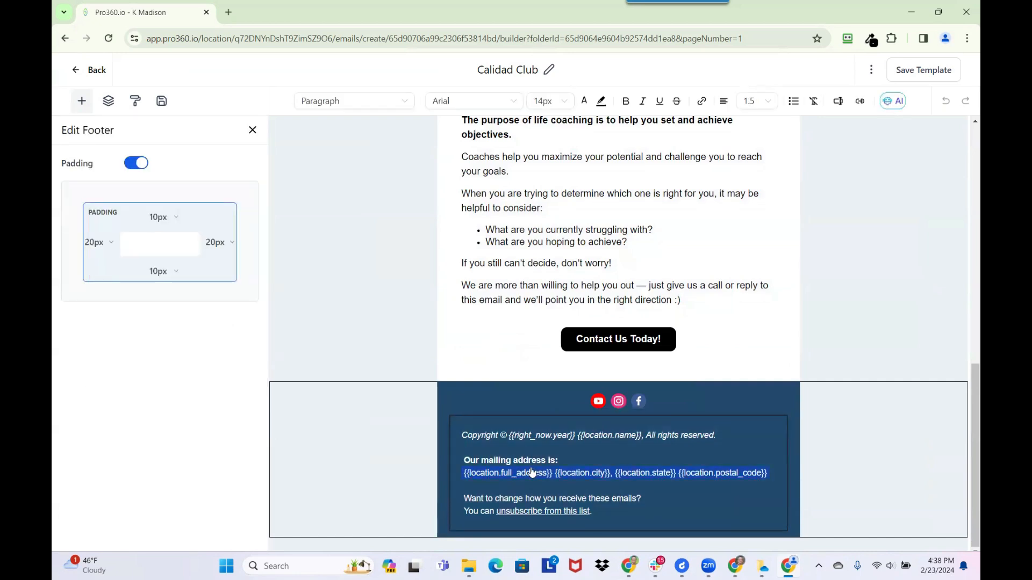
{"action": "key", "text": "ctrl+v"}
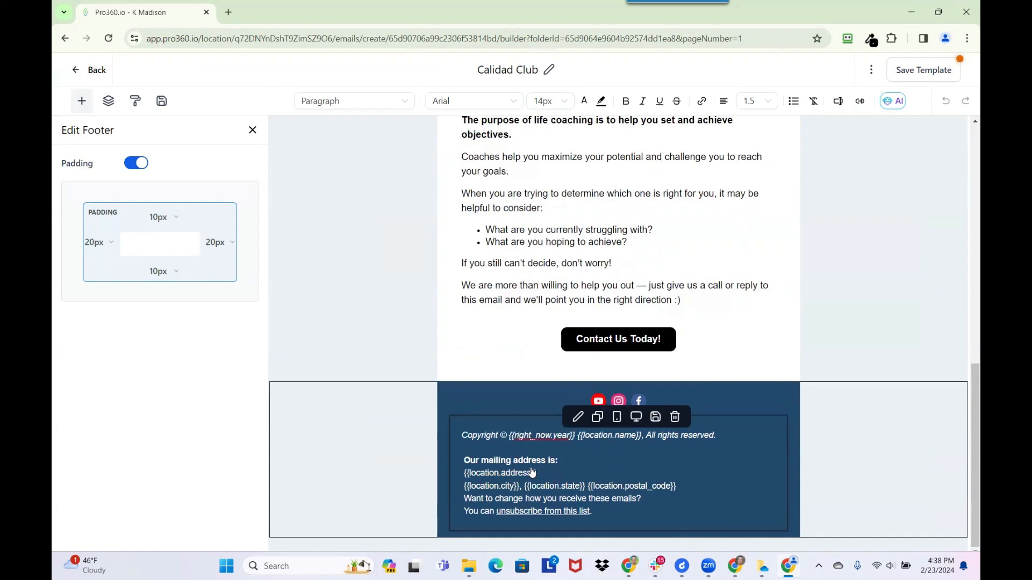
{"action": "key", "text": "Return"}
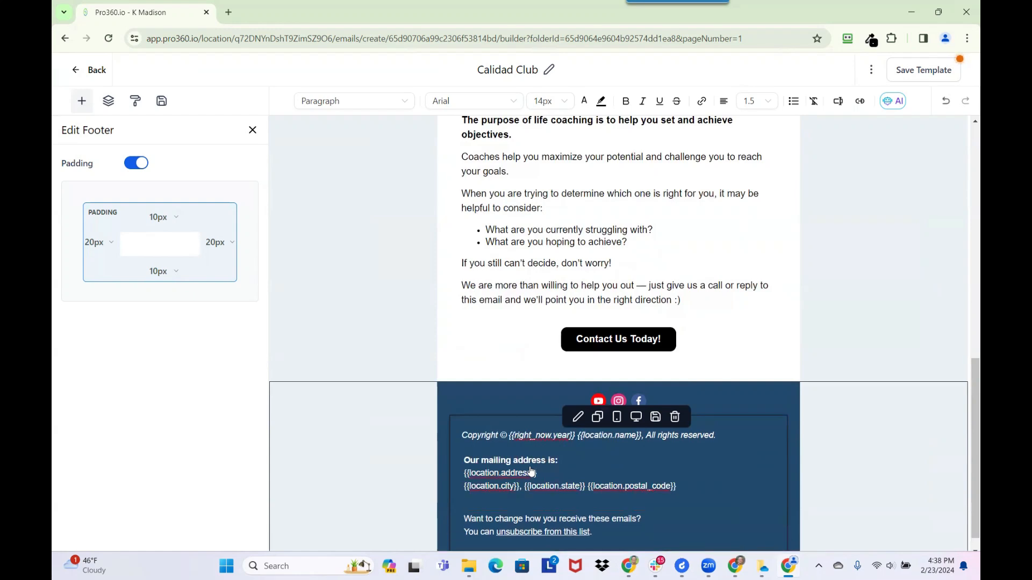
{"action": "key", "text": "BackSpace"}
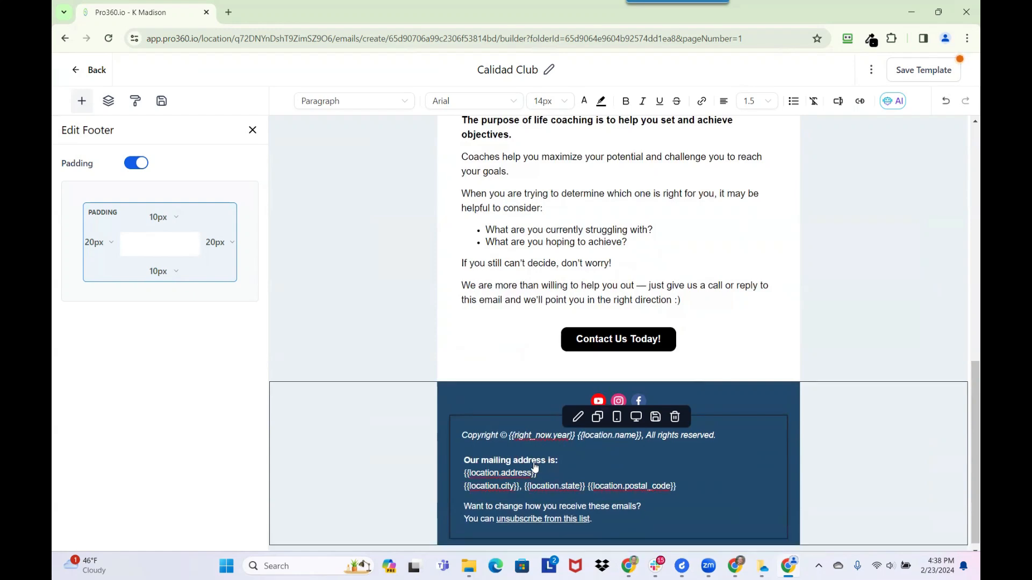
{"action": "left_click", "coordinate": [463, 461]}
{"action": "key", "text": "BackSpace"}
{"action": "key", "text": "BackSpace"}
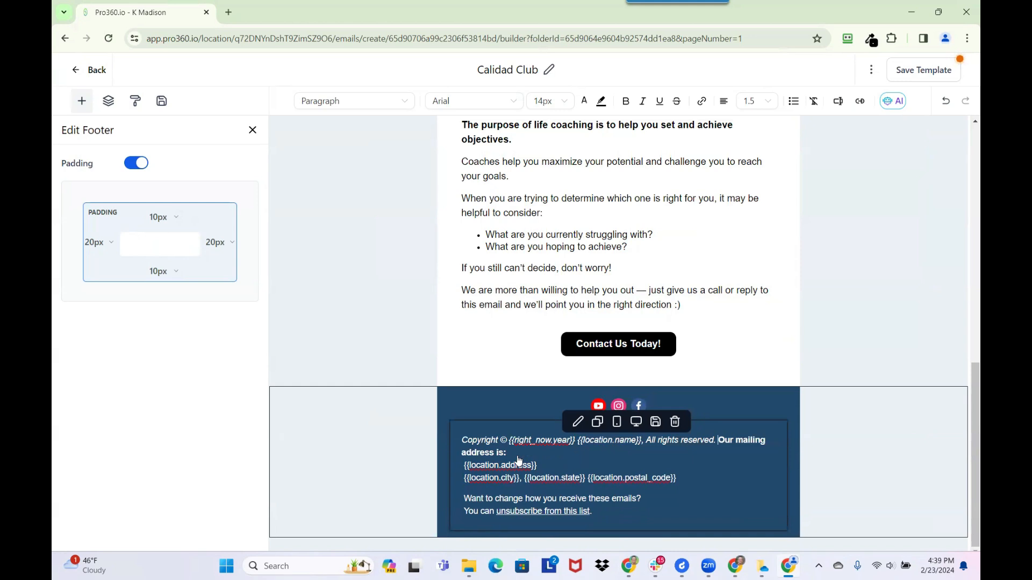
{"action": "key", "text": "Return"}
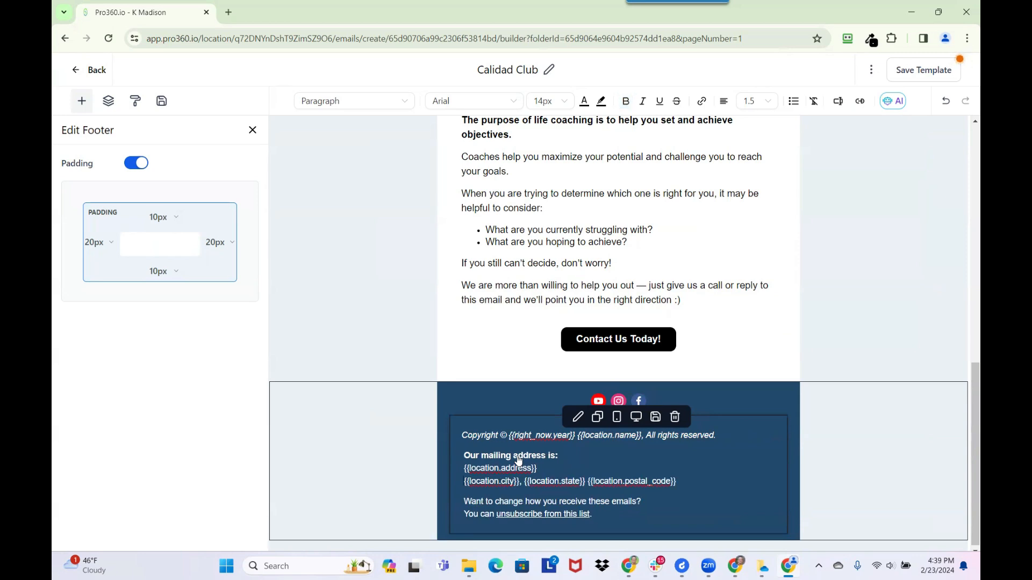
{"action": "key", "text": "Up"}
{"action": "key", "text": "Up"}
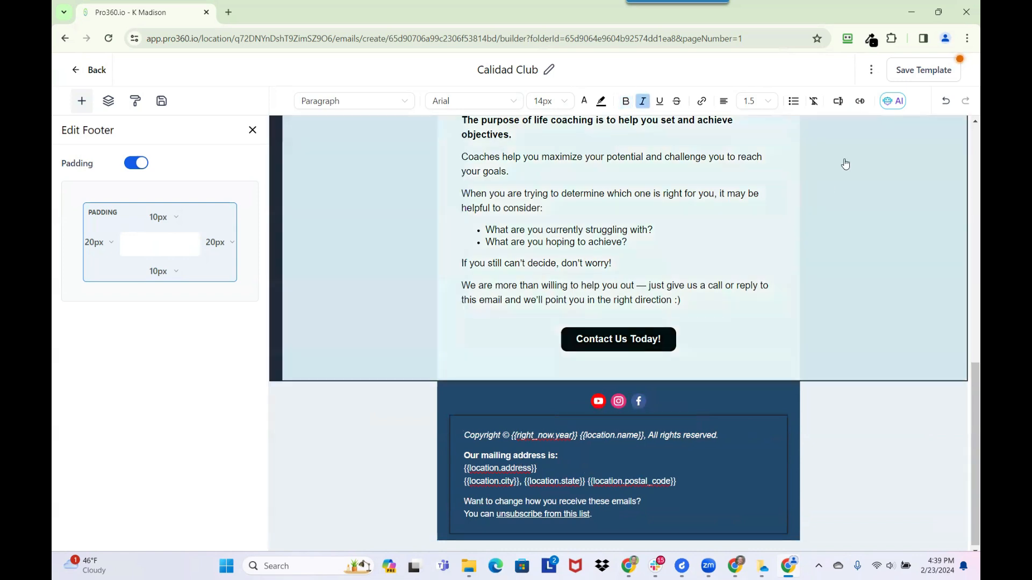
{"action": "left_click", "coordinate": [907, 74]}
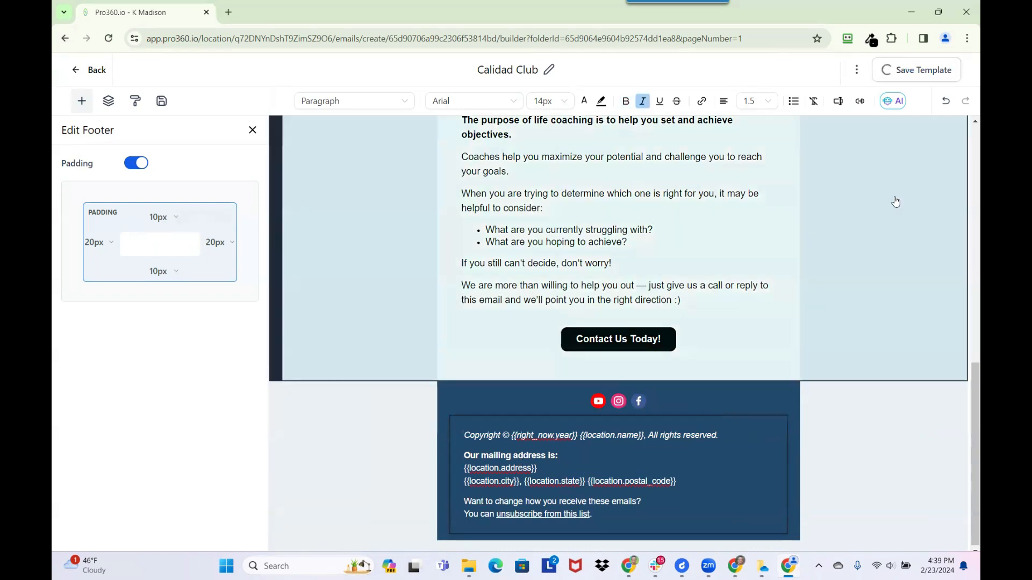
{"action": "left_click", "coordinate": [90, 70]}
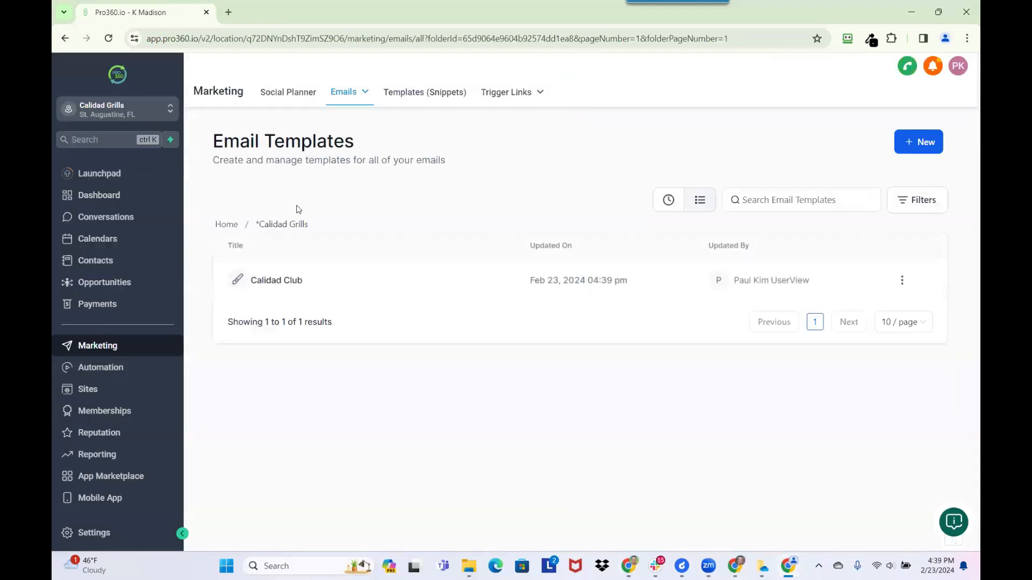
- Open the Calidad Club March 2024 campaign from the refreshed Email Campaigns list
{"action": "mouse_move", "coordinate": [346, 97]}
{"action": "left_click", "coordinate": [337, 118]}
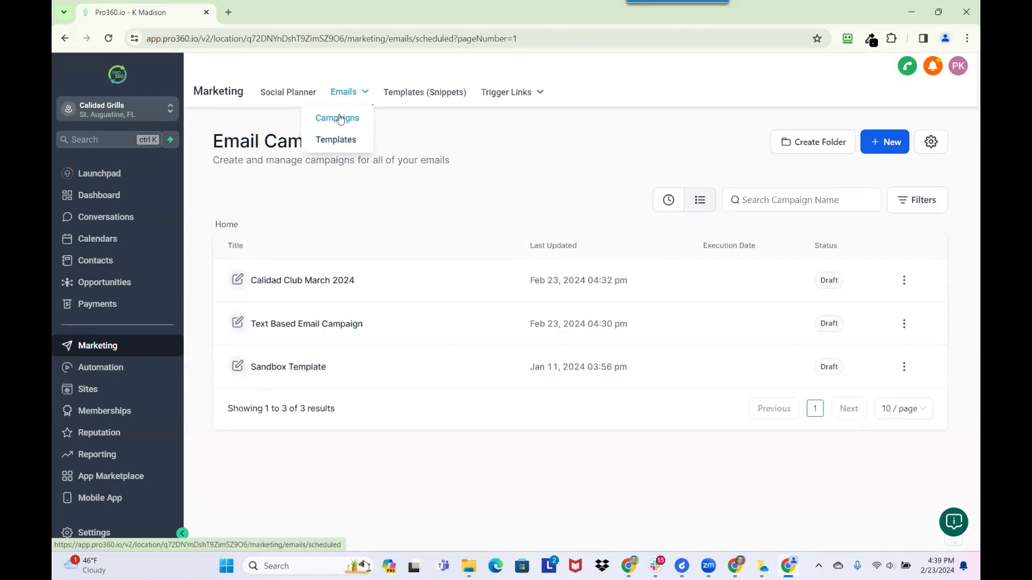
{"action": "left_click", "coordinate": [345, 119]}
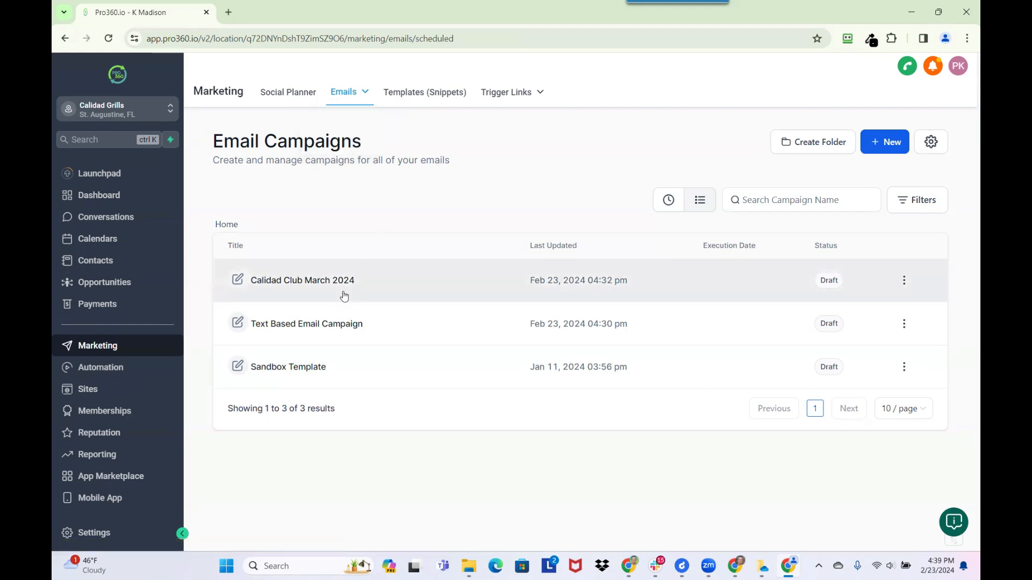
{"action": "left_click", "coordinate": [301, 280]}
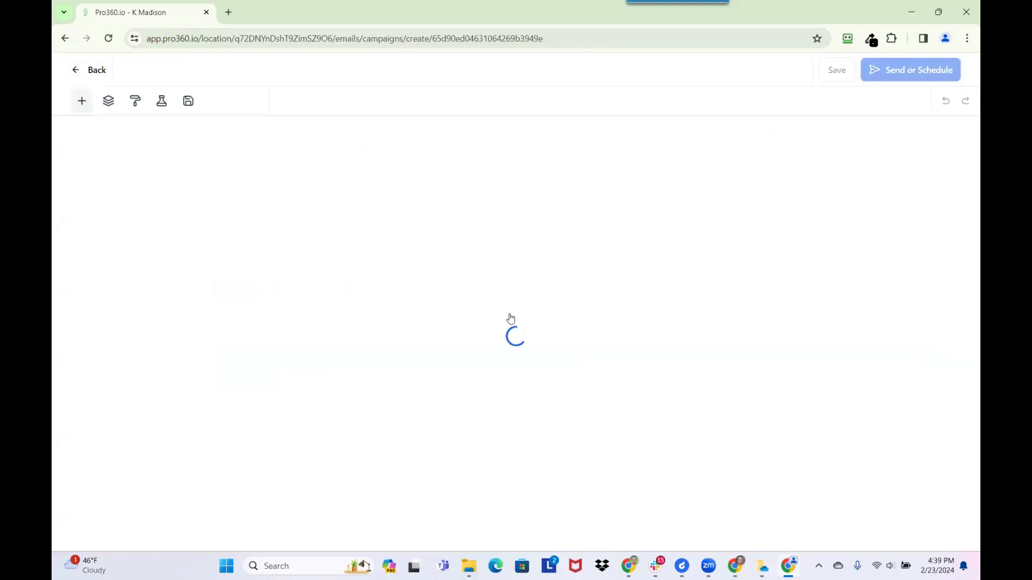
- Review the loaded campaign's footer and header, then dismiss the Saved confirmation
{"action": "scroll", "coordinate": [552, 341], "scroll_direction": "down", "scroll_amount": 3}
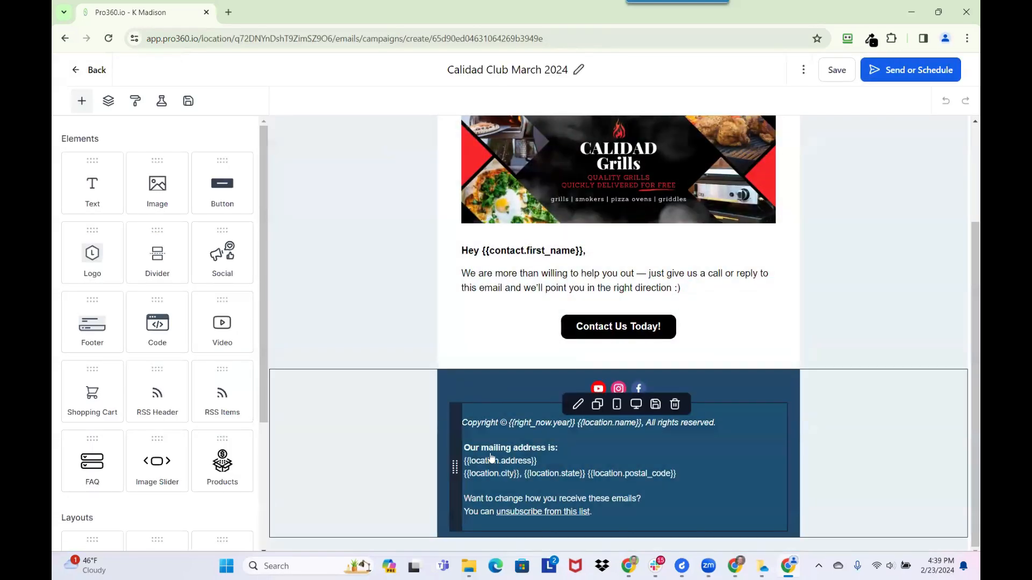
{"action": "left_click", "coordinate": [487, 451]}
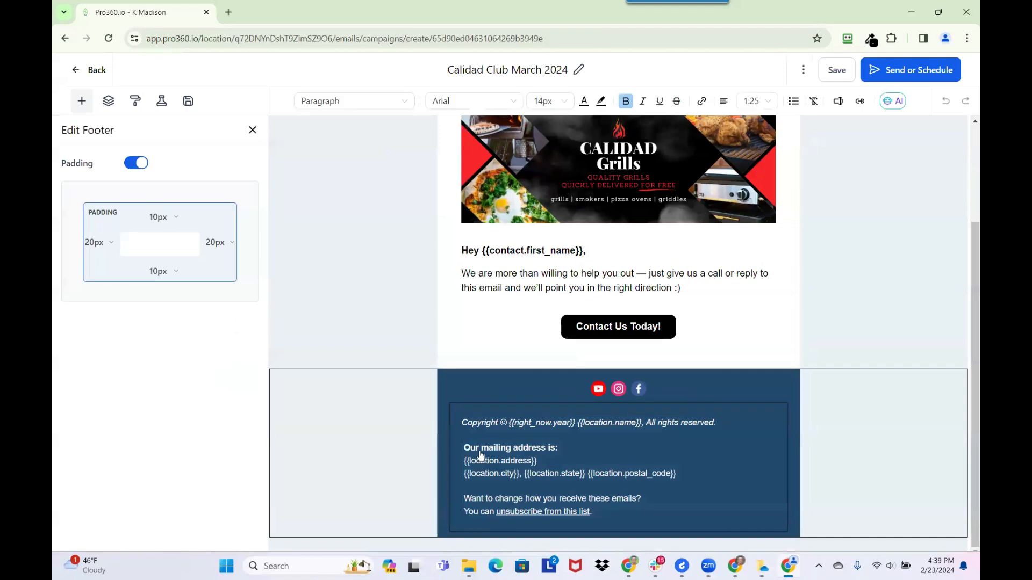
{"action": "left_click", "coordinate": [569, 439]}
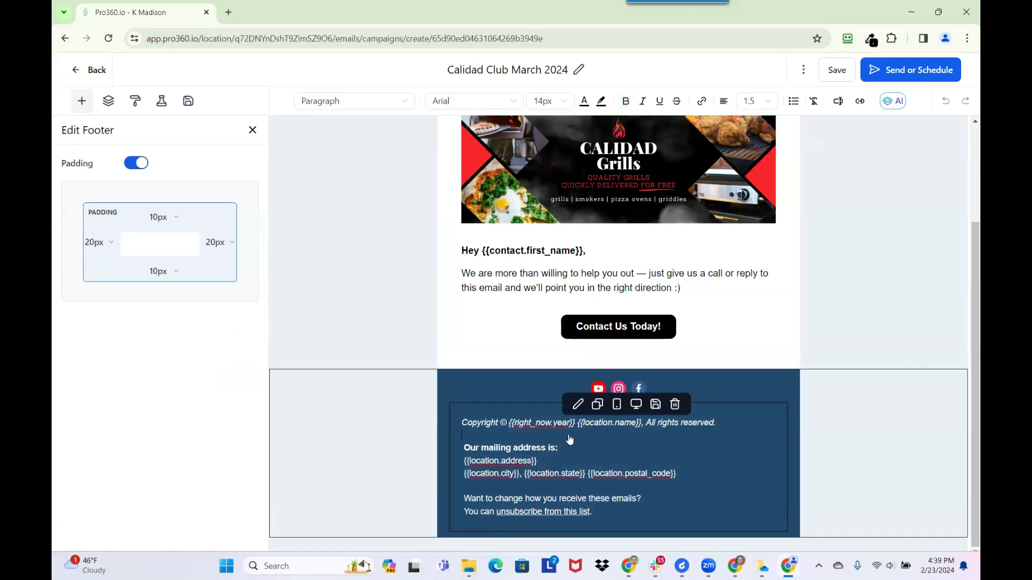
{"action": "key", "text": "Right"}
{"action": "scroll", "coordinate": [676, 246], "scroll_direction": "up", "scroll_amount": 2}
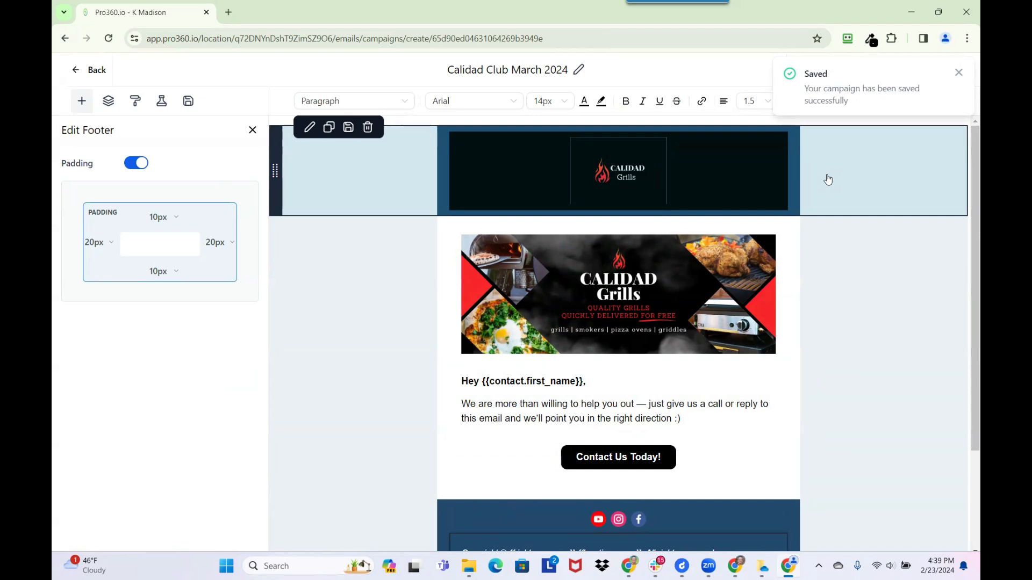
{"action": "left_click", "coordinate": [958, 72]}
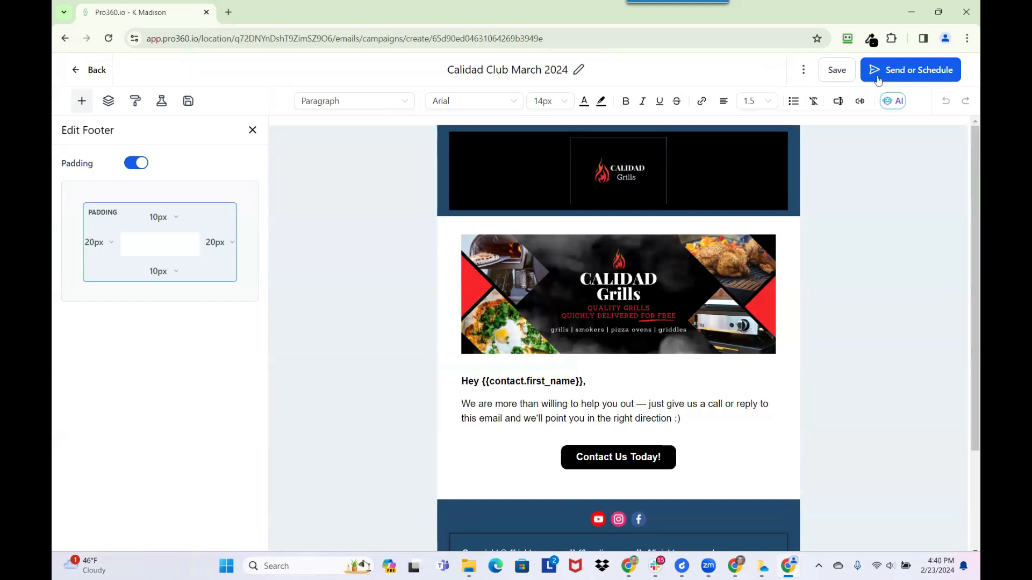
- Open the Send or Schedule page for Calidad Club March 2024
{"action": "left_click", "coordinate": [902, 70]}
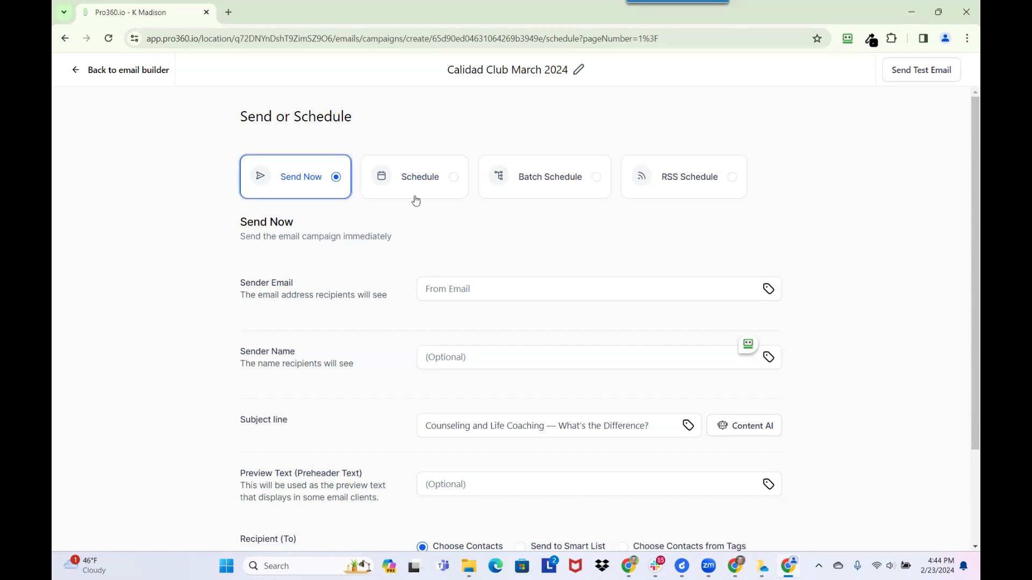
- Launch Notepad from Windows search
{"action": "left_click", "coordinate": [315, 568]}
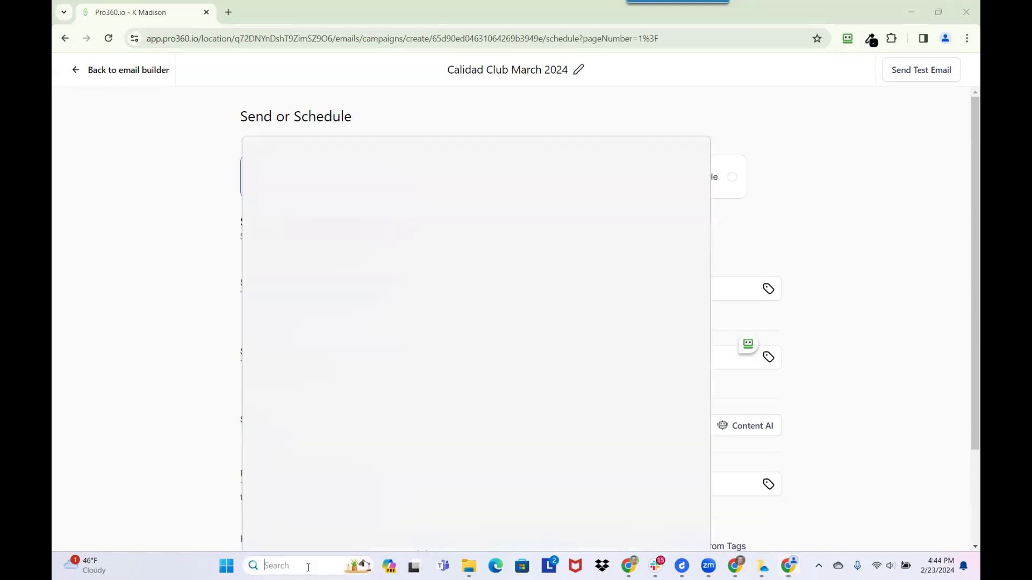
{"action": "type", "text": "note"}
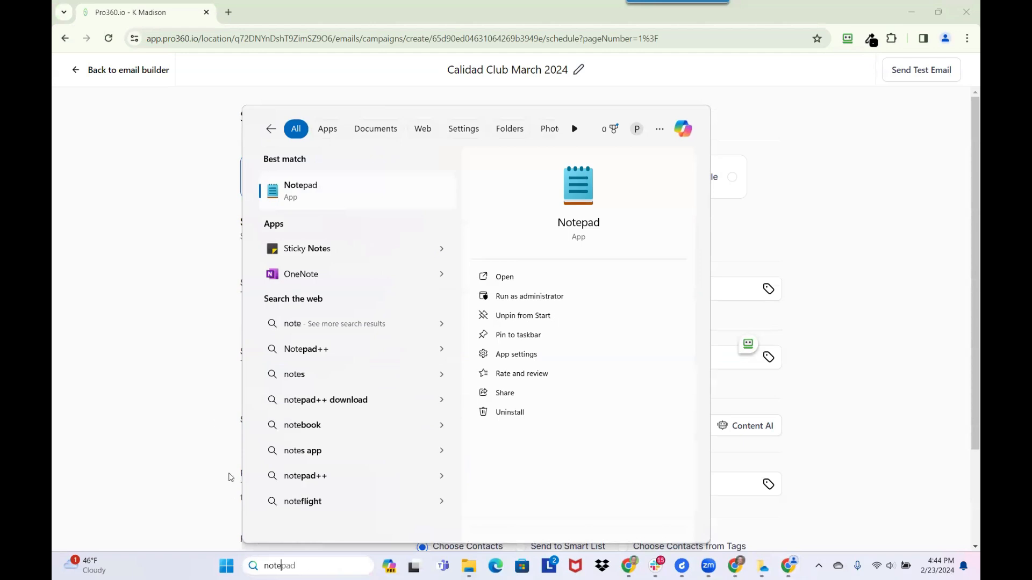
{"action": "left_click", "coordinate": [329, 197]}
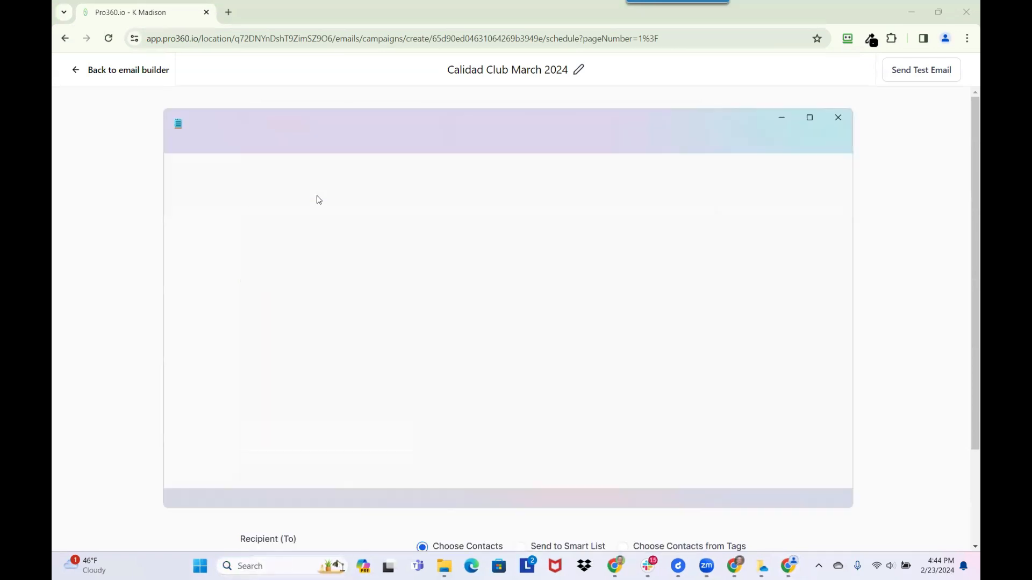
- Replace 50 with '20 every 5 minutes' and start a new line '1000 / 20'
{"action": "double_click", "coordinate": [177, 190]}
{"action": "key", "text": "BackSpace"}
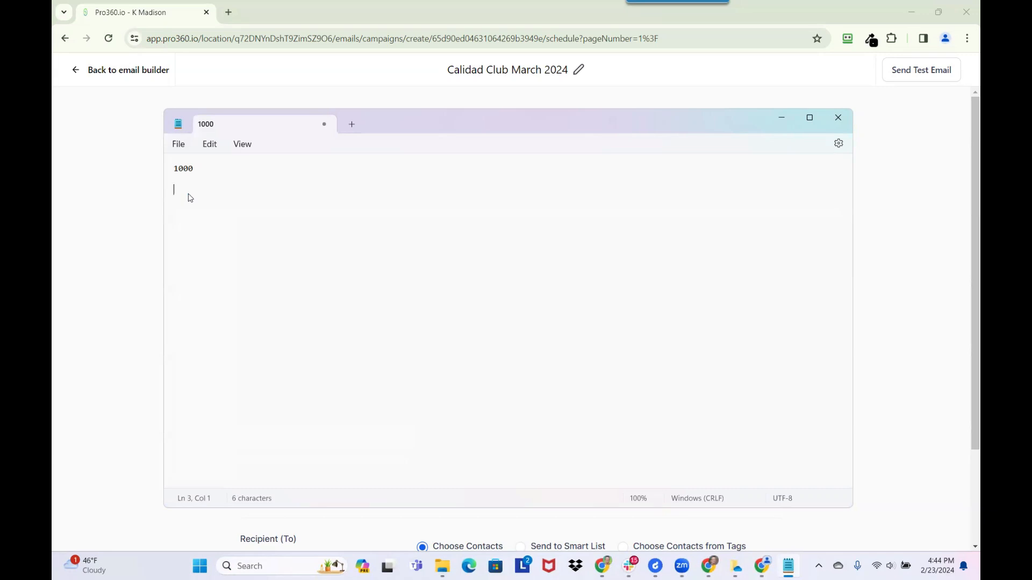
{"action": "type", "text": "25"}
{"action": "key", "text": "BackSpace"}
{"action": "type", "text": "0"}
{"action": "type", "text": " 5 min"}
{"action": "key", "text": "BackSpace"}
{"action": "key", "text": "BackSpace"}
{"action": "key", "text": "BackSpace"}
{"action": "key", "text": "BackSpace"}
{"action": "key", "text": "BackSpace"}
{"action": "type", "text": "every 5 minutes"}
{"action": "key", "text": "Return"}
{"action": "type", "text": "1000 / 20"}
- Launch Calculator and compute 1000 ÷ 20 = 50
{"action": "left_click", "coordinate": [259, 566]}
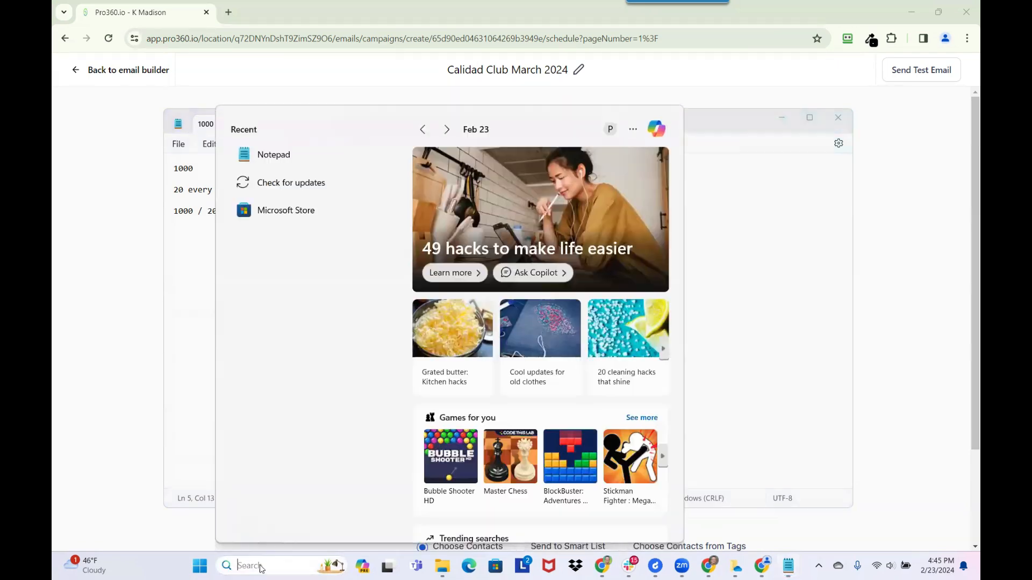
{"action": "type", "text": "cal"}
{"action": "left_click", "coordinate": [299, 197]}
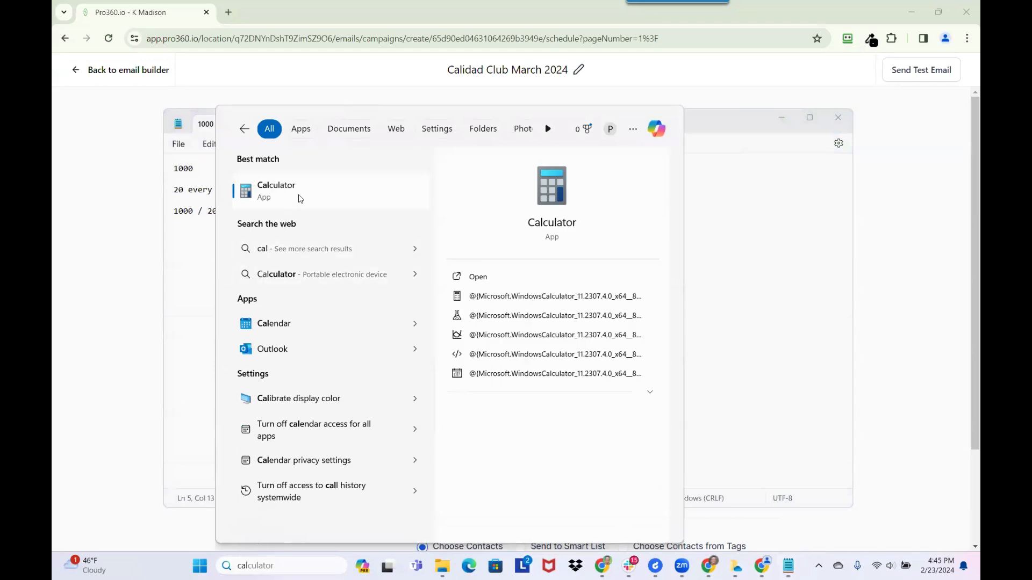
{"action": "left_click", "coordinate": [153, 330]}
{"action": "left_click", "coordinate": [194, 369]}
{"action": "left_click", "coordinate": [193, 369]}
{"action": "left_click", "coordinate": [194, 370]}
{"action": "left_click", "coordinate": [296, 233]}
{"action": "left_click", "coordinate": [201, 328]}
{"action": "left_click", "coordinate": [202, 362]}
{"action": "left_click", "coordinate": [296, 362]}
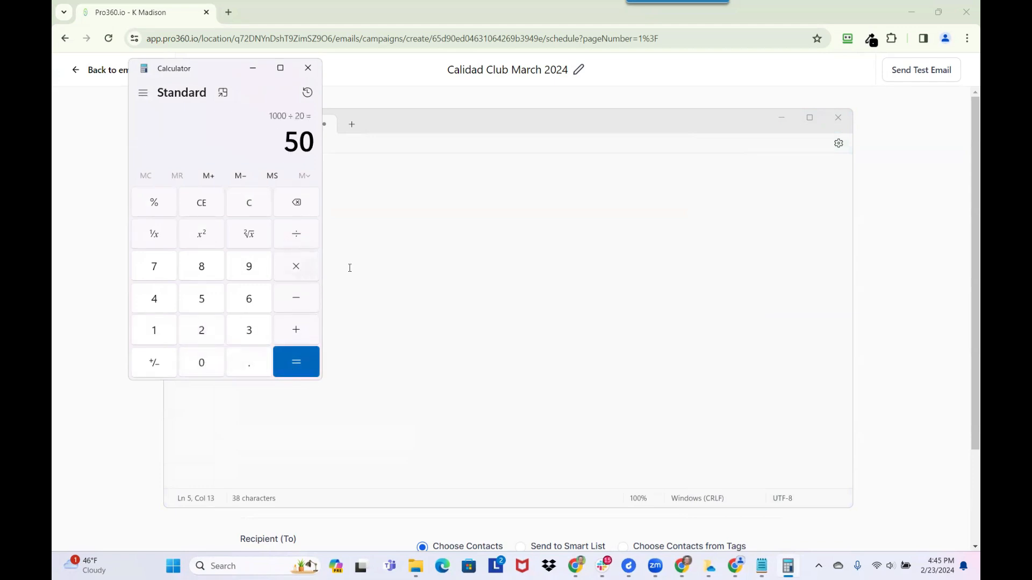
{"action": "left_click", "coordinate": [386, 259]}
- Note '50 x 5 mins' and compute 50 × 5 = 250 in Calculator
{"action": "type", "text": "50 "}
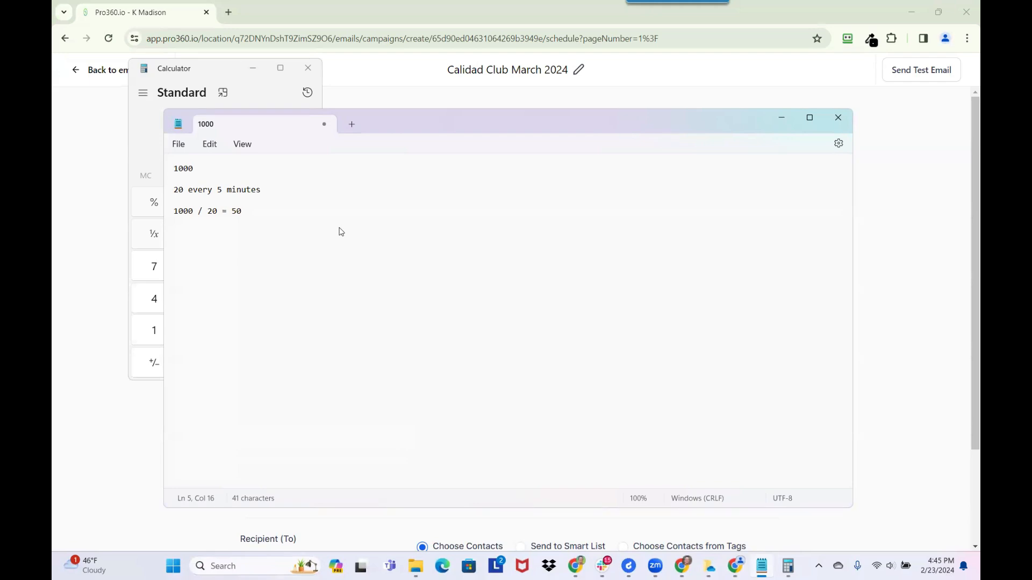
{"action": "type", "text": "x 5 mins"}
{"action": "key", "text": "alt+Tab"}
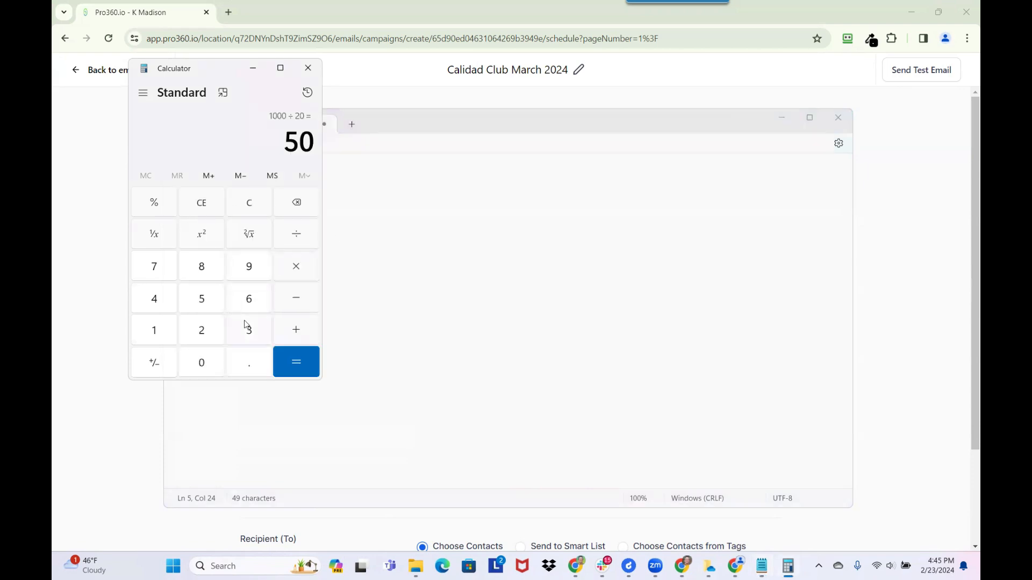
{"action": "left_click", "coordinate": [297, 271]}
{"action": "left_click", "coordinate": [201, 299]}
{"action": "left_click", "coordinate": [295, 364]}
{"action": "left_click", "coordinate": [372, 283]}
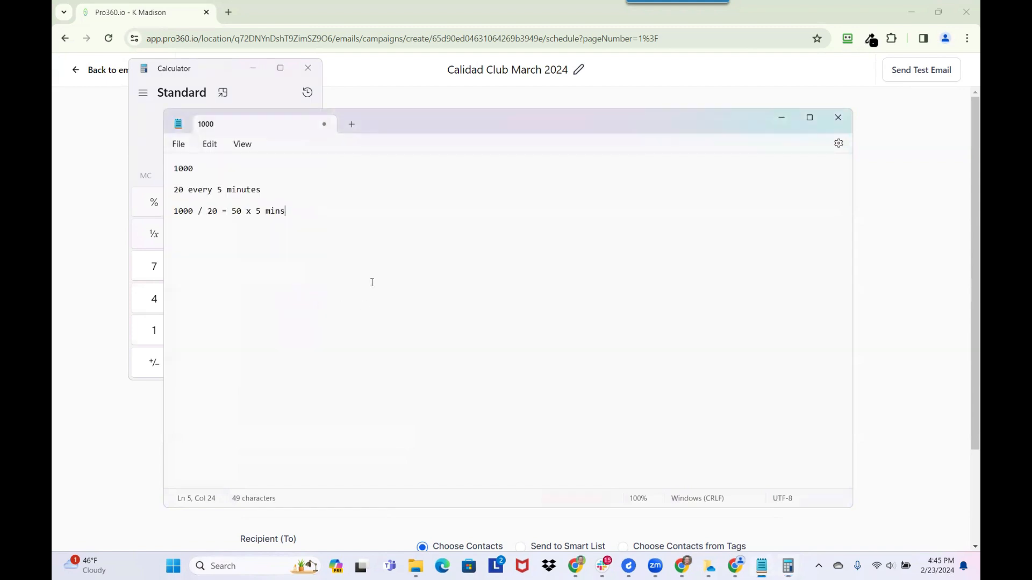
- Note '= 250 mins / 60' and compute 250 ÷ 60 in Calculator
{"action": "type", "text": "="}
{"action": "key", "text": "alt+Tab"}
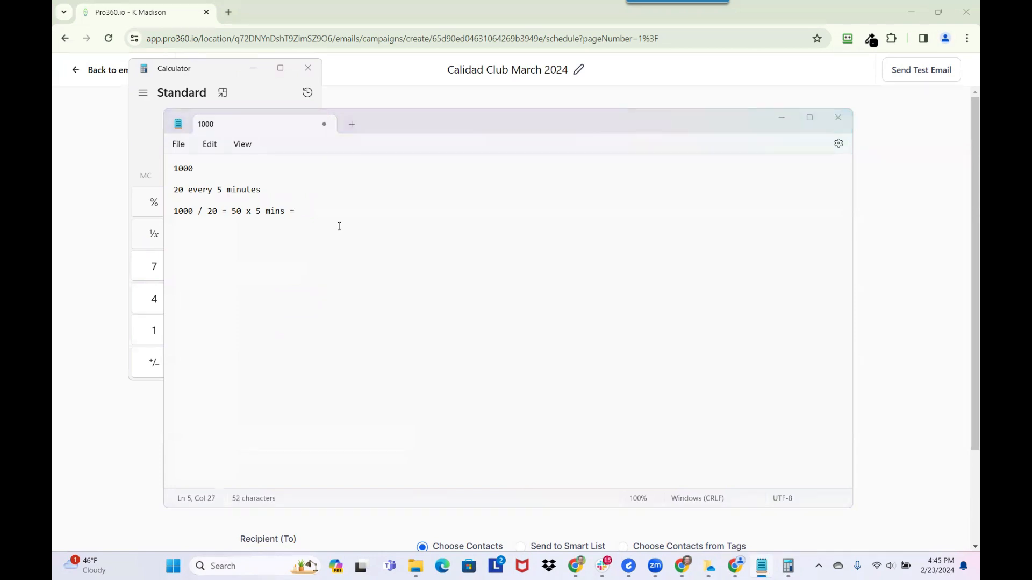
{"action": "key", "text": "alt+Tab"}
{"action": "type", "text": "2"}
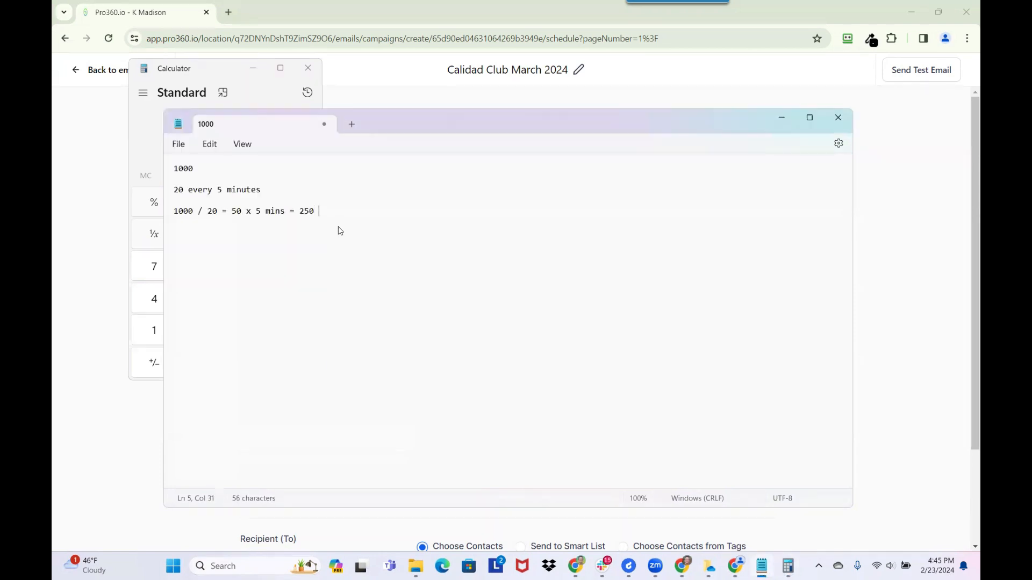
{"action": "type", "text": "50 mins / 60"}
{"action": "key", "text": "alt+Tab"}
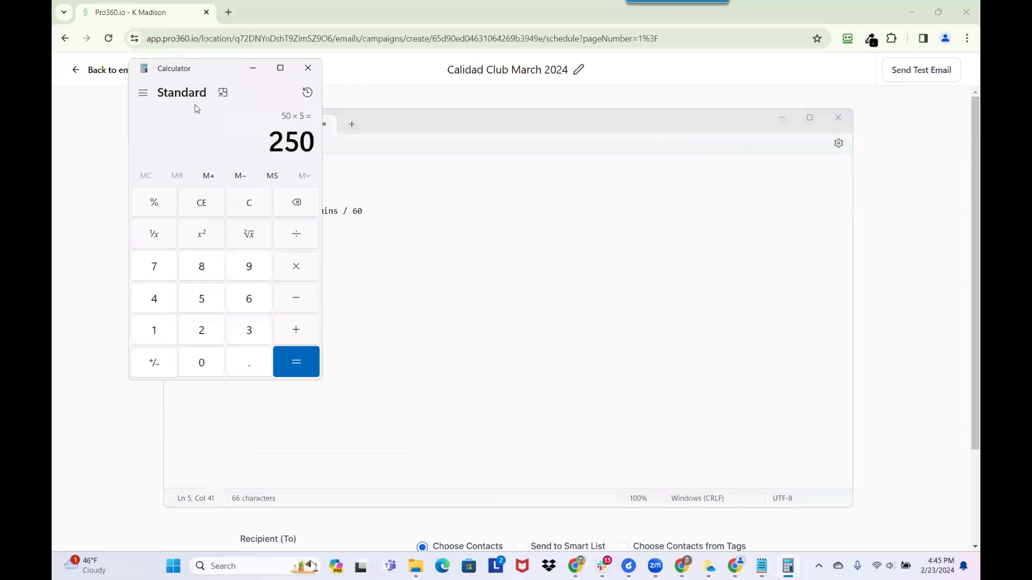
{"action": "left_click", "coordinate": [296, 236]}
{"action": "left_click", "coordinate": [246, 302]}
{"action": "left_click", "coordinate": [214, 364]}
{"action": "left_click", "coordinate": [283, 365]}
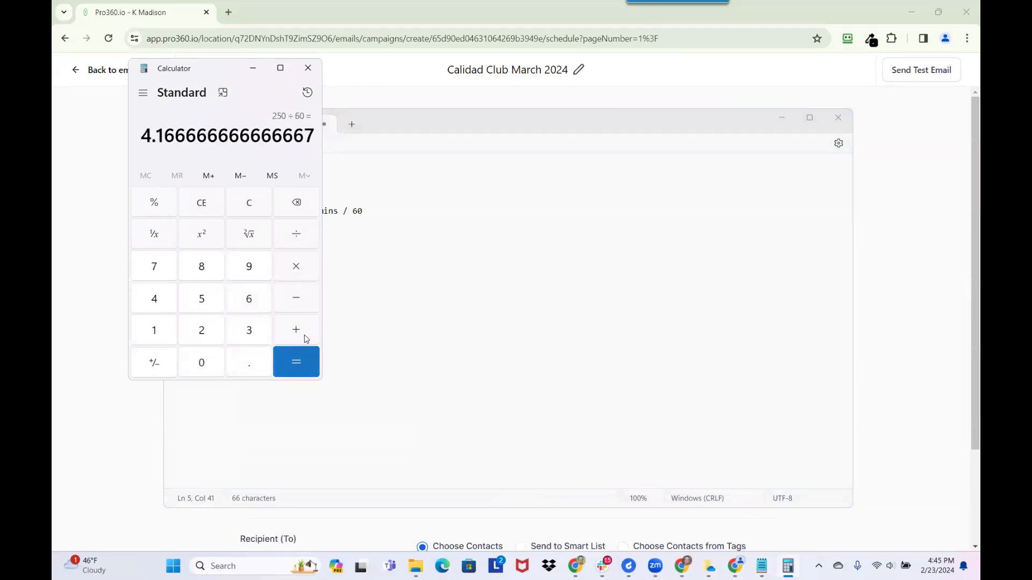
{"action": "left_click", "coordinate": [471, 249]}
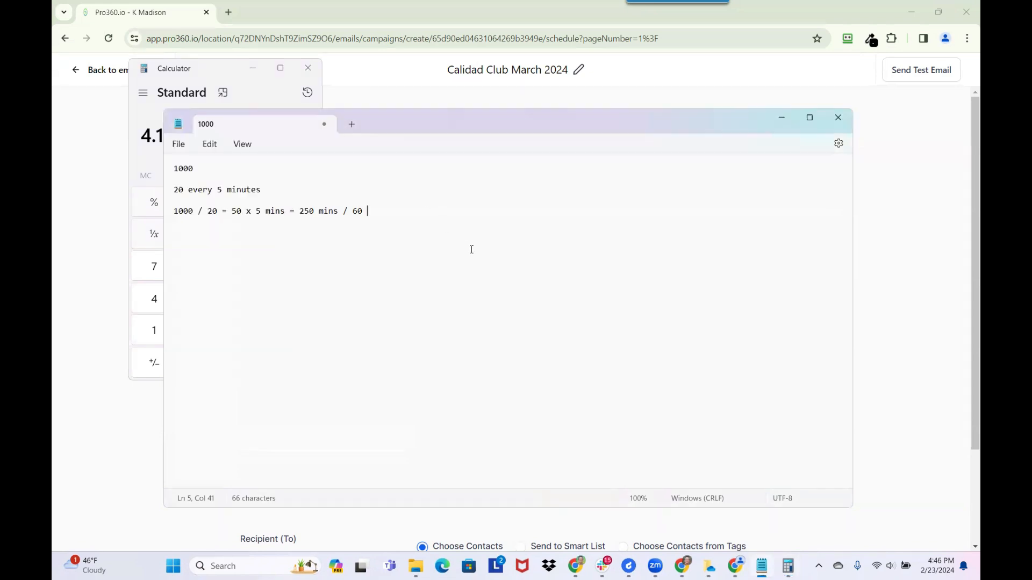
- Add '= 4 hrs', lines '40 every 5 minutes' and '80 every 8 minutes', then start a '1000' line
{"action": "type", "text": "= 4 hrs"}
{"action": "key", "text": "Return"}
{"action": "key", "text": "Return"}
{"action": "type", "text": "40 every 5 minutes"}
{"action": "key", "text": "Return"}
{"action": "type", "text": "80 every "}
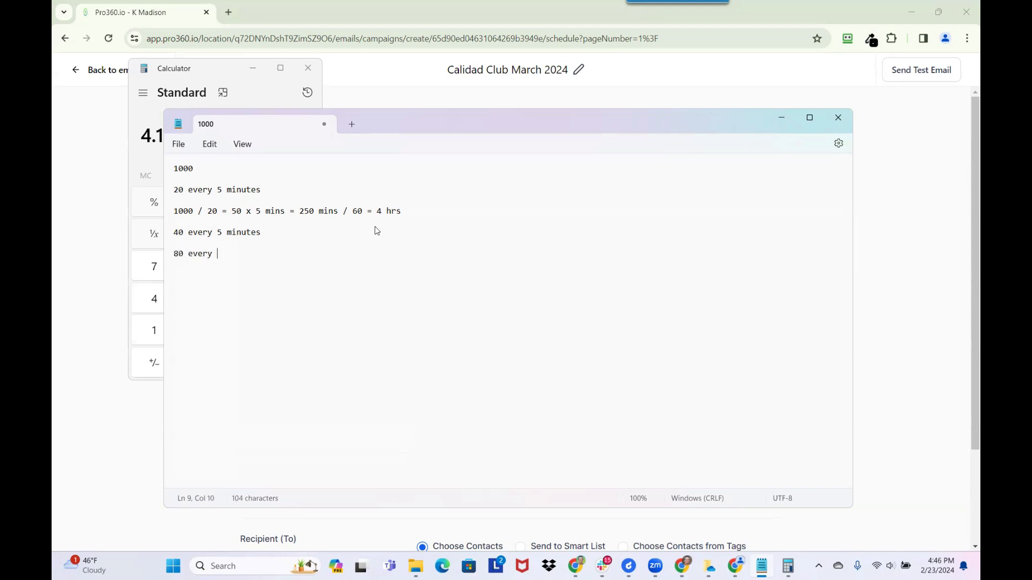
{"action": "type", "text": "8 minutes"}
{"action": "key", "text": "Return"}
{"action": "key", "text": "Return"}
{"action": "type", "text": "1000"}
- Close the notes and set the campaign to Schedule with Batch Schedule, opening the Start On picker
{"action": "left_click", "coordinate": [843, 121]}
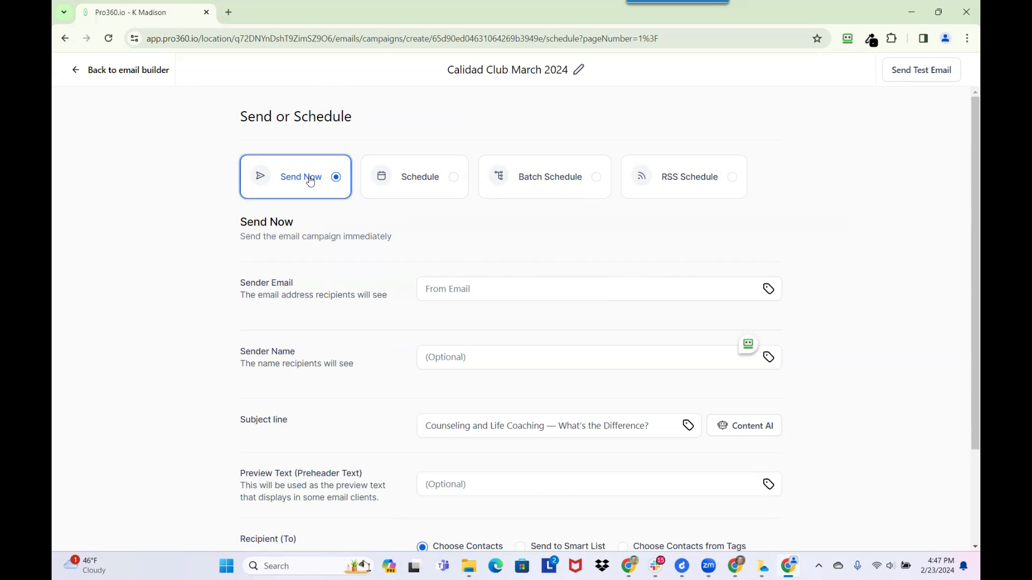
{"action": "left_click", "coordinate": [413, 178]}
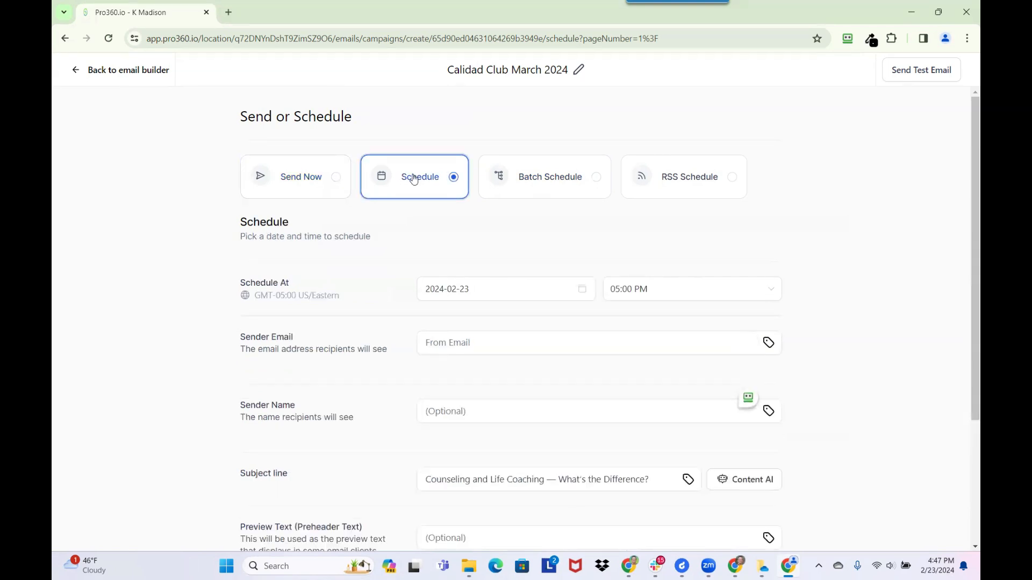
{"action": "left_click", "coordinate": [550, 178]}
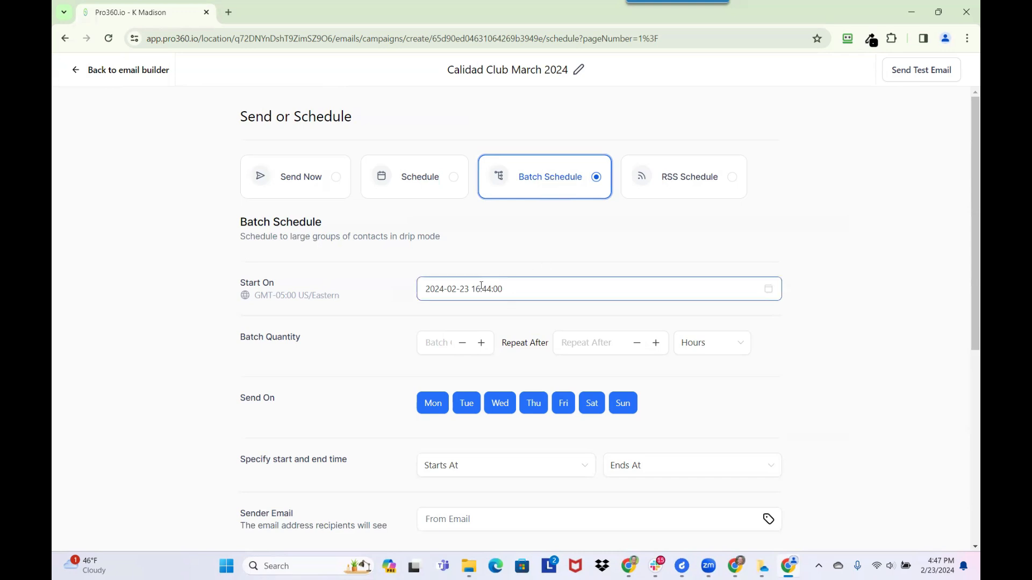
{"action": "left_click", "coordinate": [465, 287]}
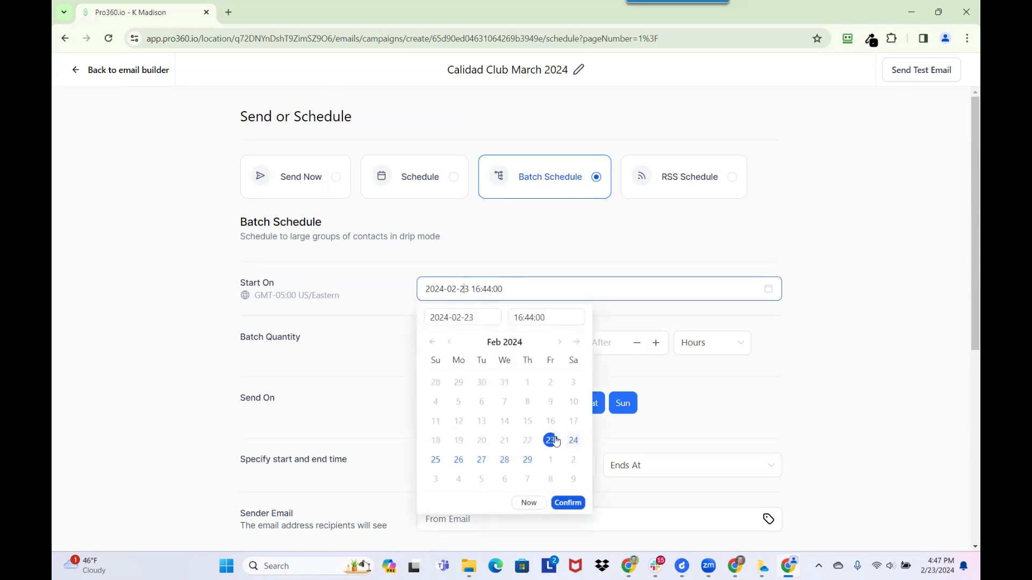
{"action": "left_click", "coordinate": [458, 462]}
{"action": "left_click", "coordinate": [542, 317]}
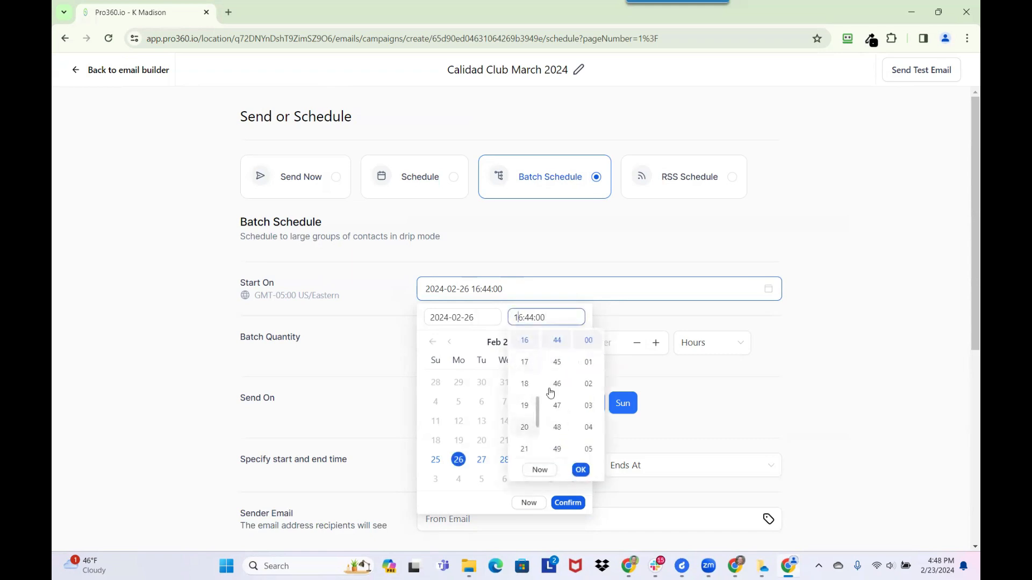
{"action": "scroll", "coordinate": [524, 398], "scroll_direction": "up", "scroll_amount": 3}
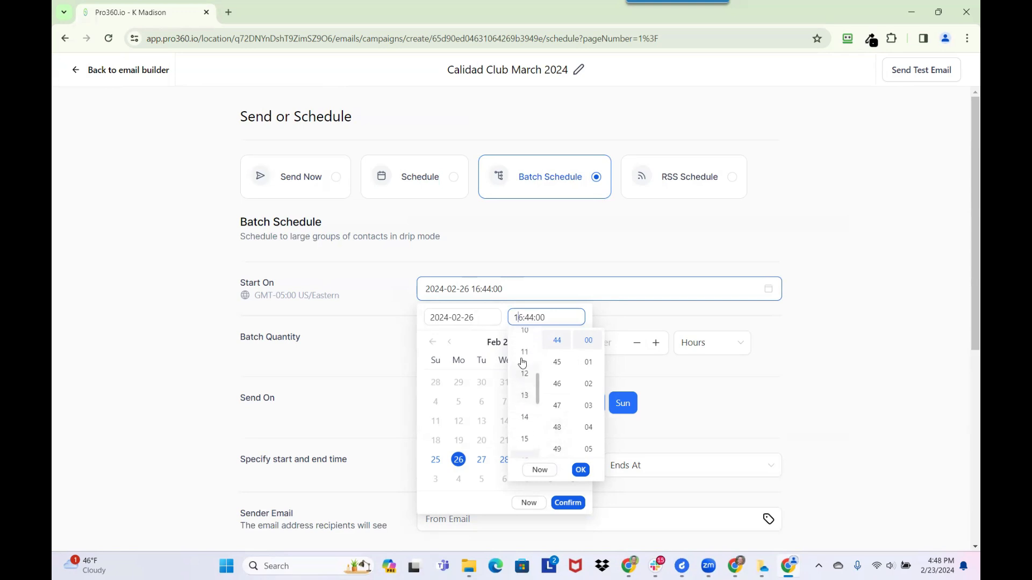
{"action": "left_click", "coordinate": [524, 369]}
{"action": "scroll", "coordinate": [556, 349], "scroll_direction": "up", "scroll_amount": 10}
{"action": "scroll", "coordinate": [553, 355], "scroll_direction": "up", "scroll_amount": 3}
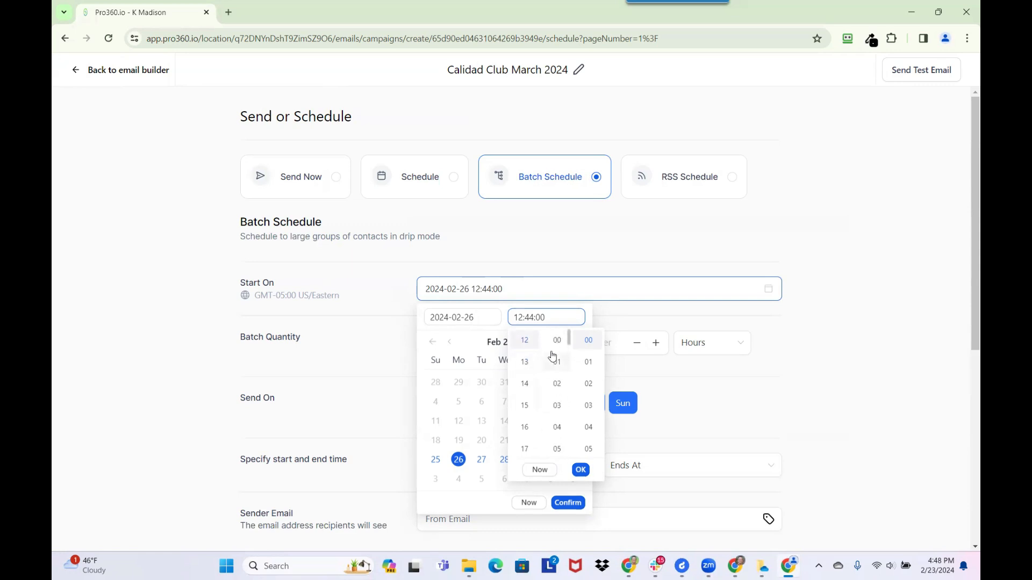
{"action": "left_click", "coordinate": [557, 340]}
{"action": "left_click", "coordinate": [580, 469]}
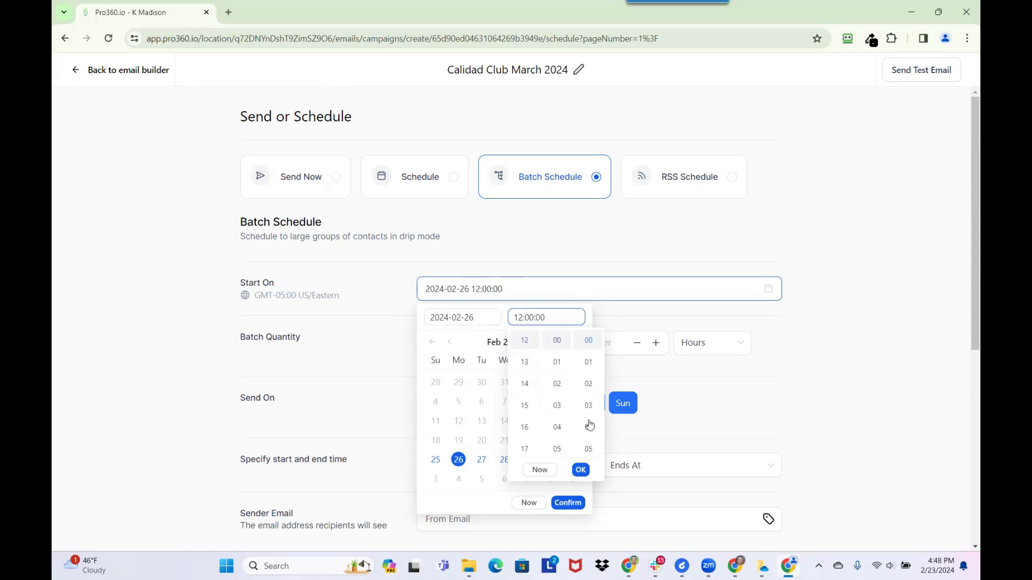
{"action": "left_click", "coordinate": [567, 502]}
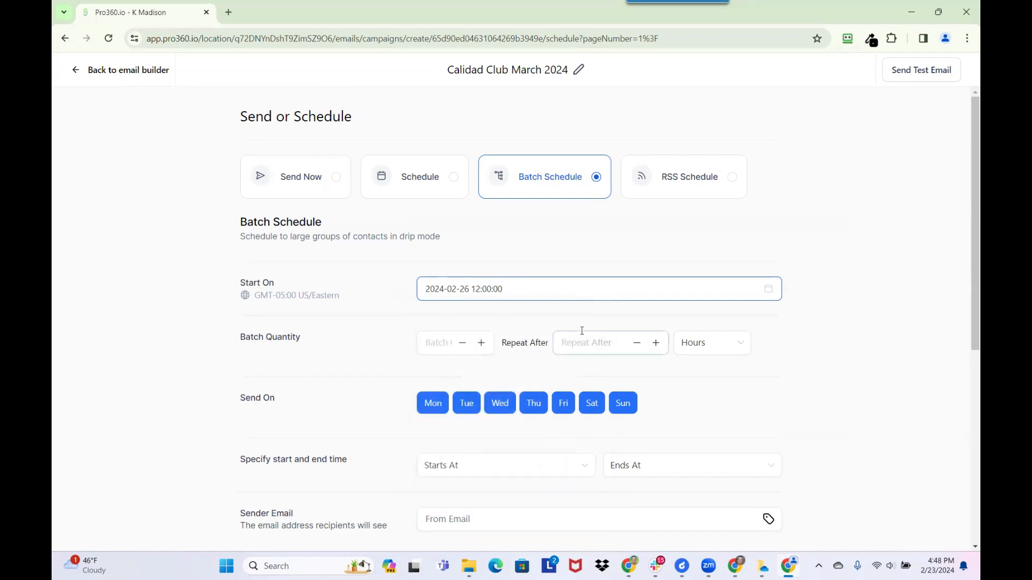
- Set batches of 20 contacts repeating every 5 minutes, with Sunday switched off
{"action": "left_click", "coordinate": [452, 341]}
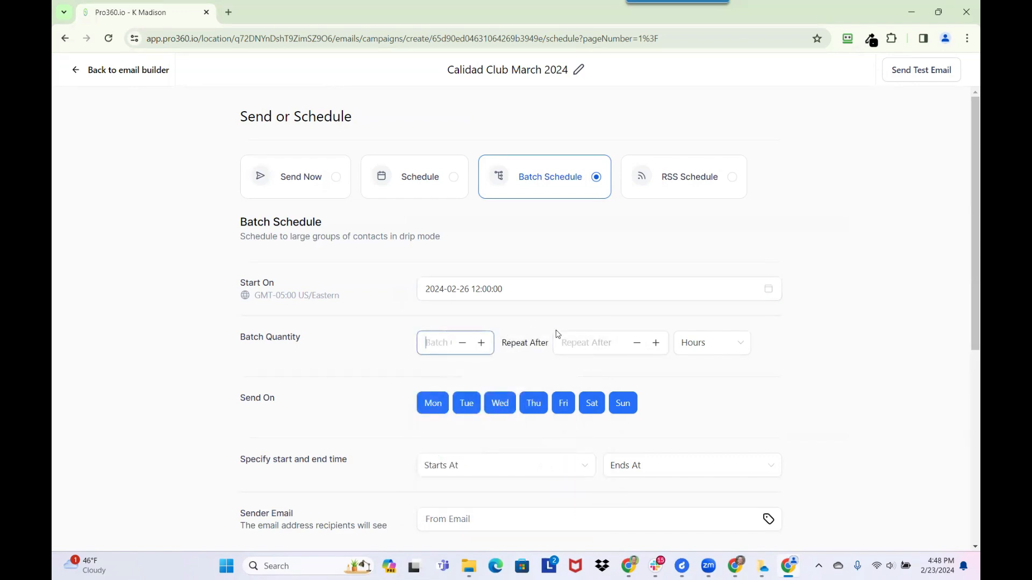
{"action": "type", "text": "20"}
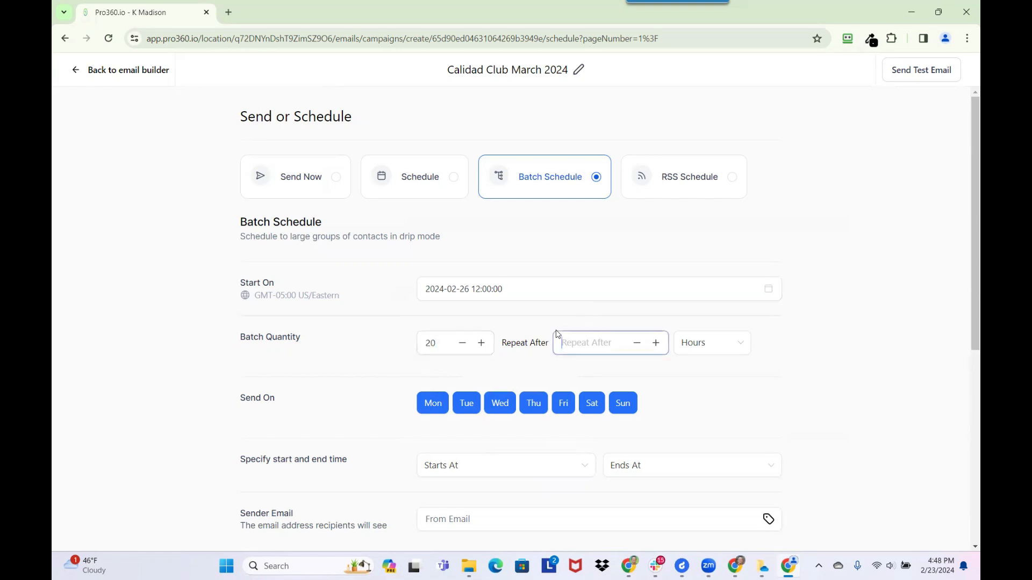
{"action": "type", "text": "5"}
{"action": "left_click", "coordinate": [698, 342]}
{"action": "left_click", "coordinate": [702, 413]}
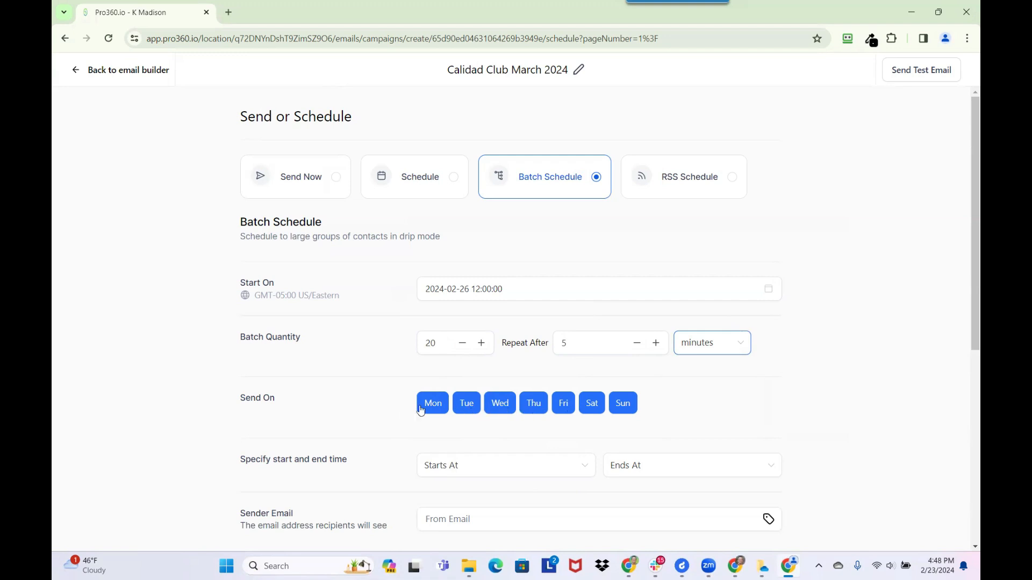
{"action": "left_click", "coordinate": [619, 407]}
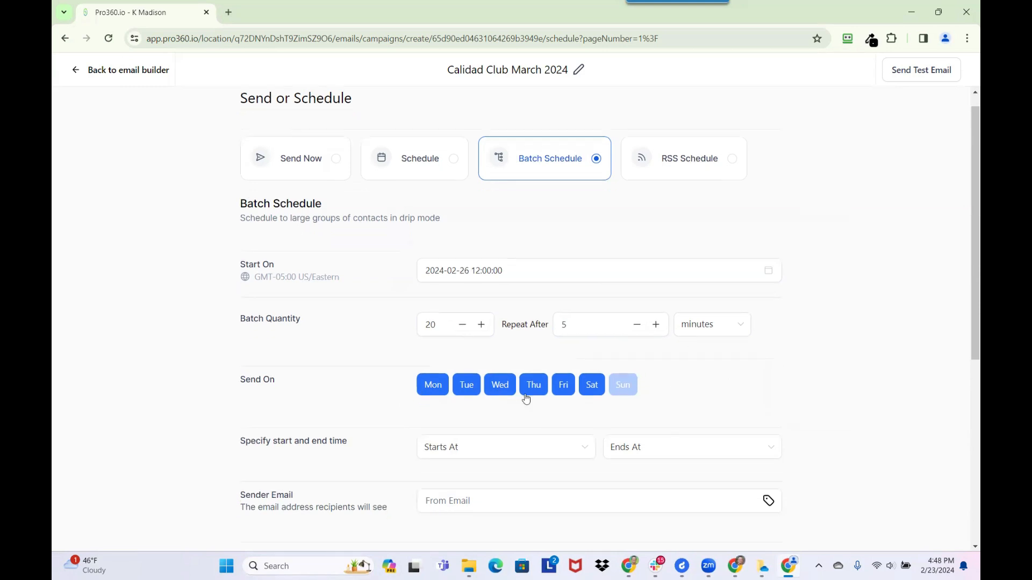
- Set the daily sending window's start time to 08:00 AM
{"action": "scroll", "coordinate": [525, 396], "scroll_direction": "down", "scroll_amount": 1}
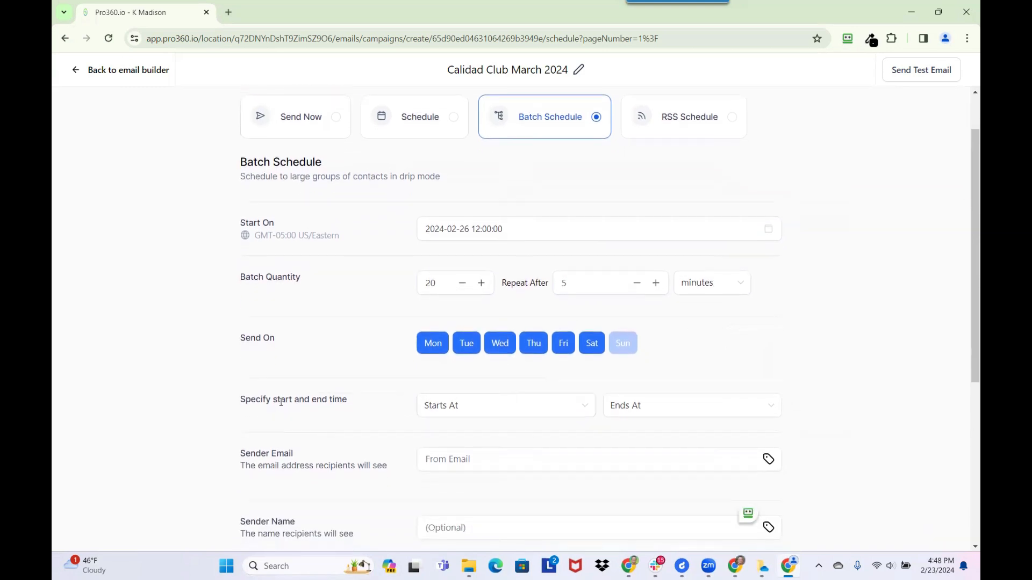
{"action": "left_click", "coordinate": [484, 405]}
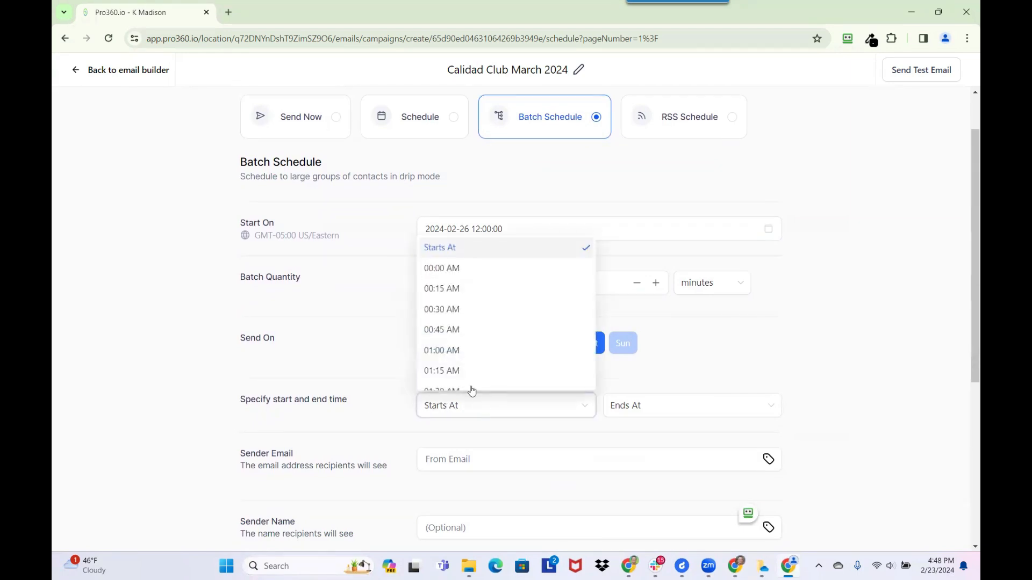
{"action": "scroll", "coordinate": [463, 352], "scroll_direction": "down", "scroll_amount": 2}
{"action": "scroll", "coordinate": [463, 352], "scroll_direction": "down", "scroll_amount": 7}
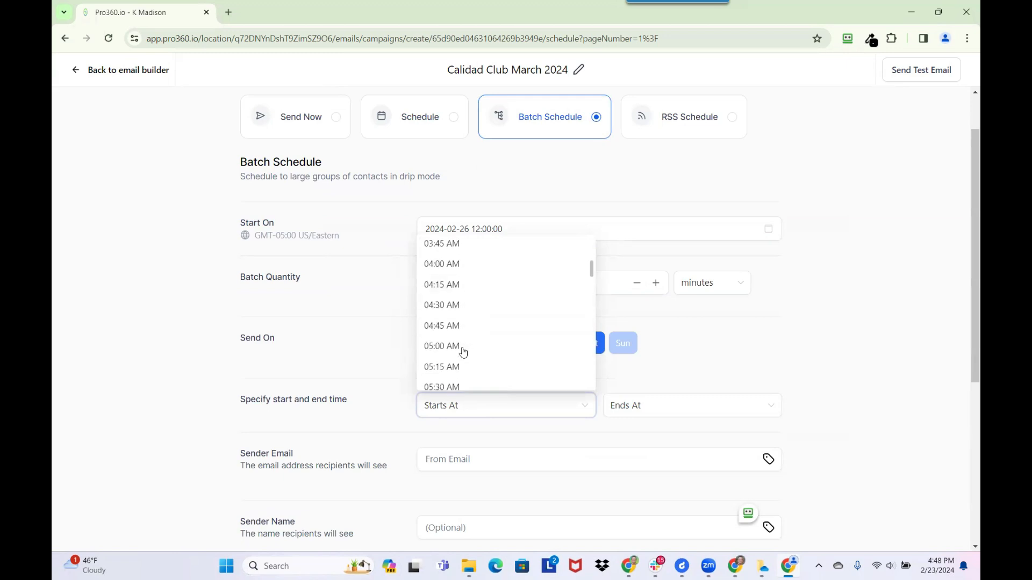
{"action": "scroll", "coordinate": [463, 352], "scroll_direction": "down", "scroll_amount": 2}
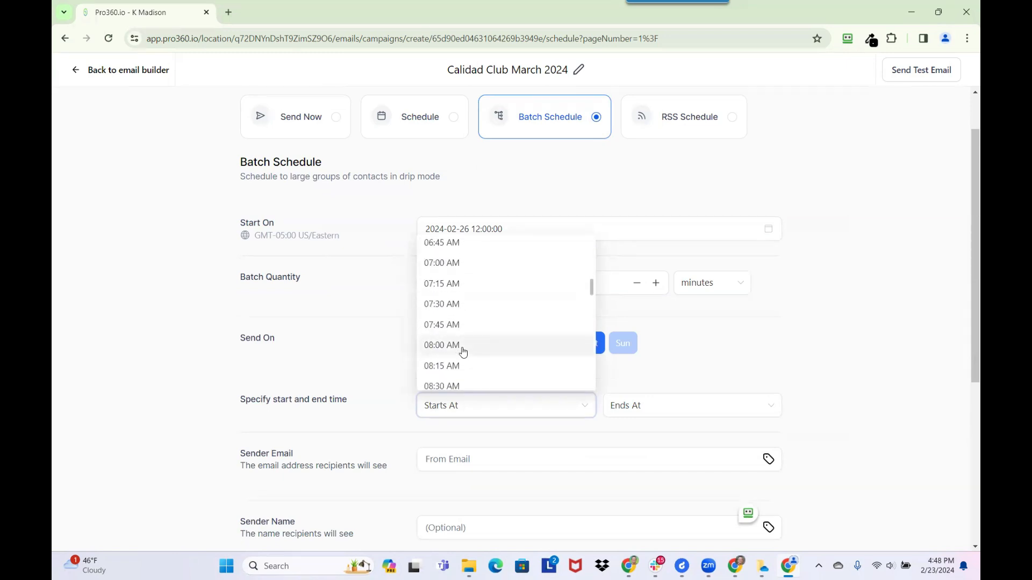
{"action": "left_click", "coordinate": [463, 350]}
- Set the daily sending window's end time to 07:00 PM
{"action": "left_click", "coordinate": [657, 411]}
{"action": "scroll", "coordinate": [656, 341], "scroll_direction": "down", "scroll_amount": 4}
{"action": "scroll", "coordinate": [655, 341], "scroll_direction": "down", "scroll_amount": 20}
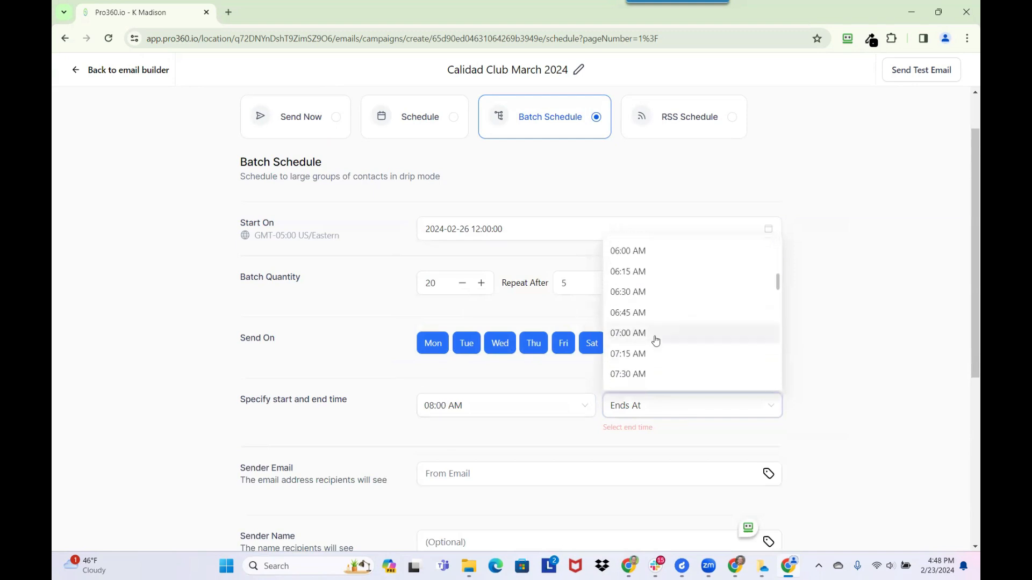
{"action": "scroll", "coordinate": [655, 340], "scroll_direction": "down", "scroll_amount": 10}
{"action": "scroll", "coordinate": [652, 336], "scroll_direction": "up", "scroll_amount": 4}
{"action": "scroll", "coordinate": [642, 285], "scroll_direction": "up", "scroll_amount": 3}
{"action": "left_click", "coordinate": [641, 341]}
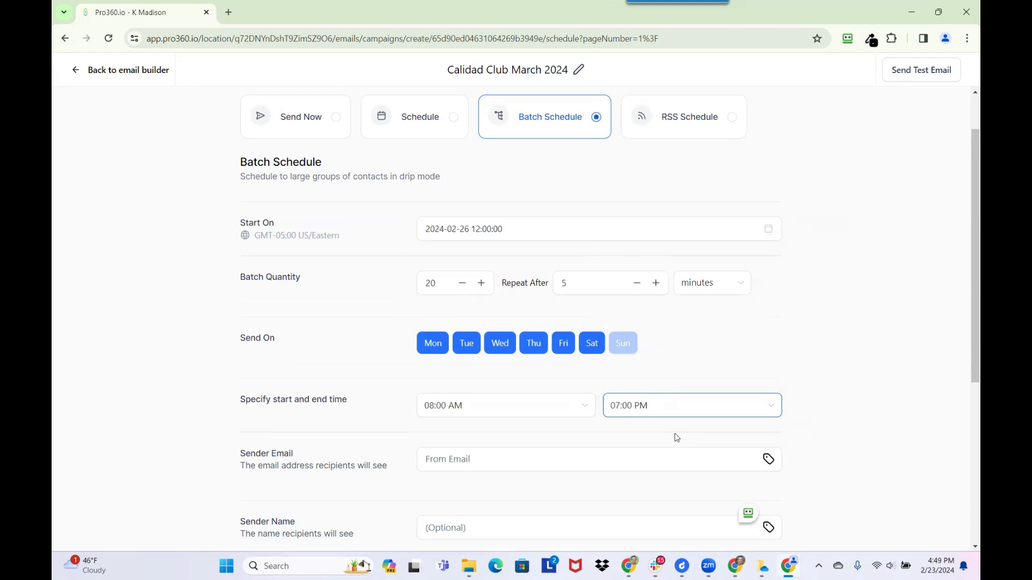
{"action": "scroll", "coordinate": [298, 431], "scroll_direction": "down", "scroll_amount": 1}
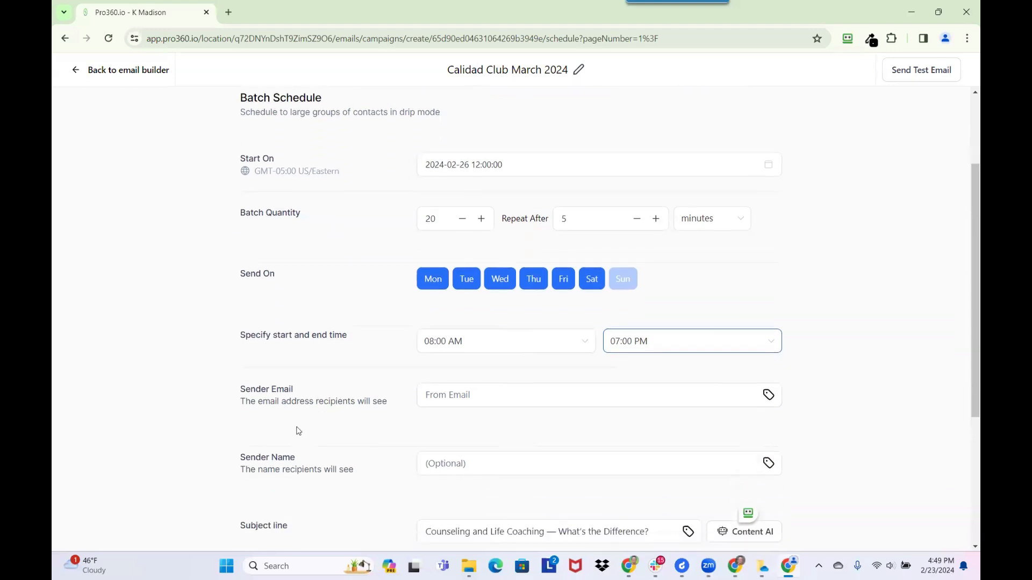
{"action": "scroll", "coordinate": [298, 431], "scroll_direction": "down", "scroll_amount": 1}
- Enter the sender's full name in the Sender Name field
{"action": "left_click", "coordinate": [484, 342]}
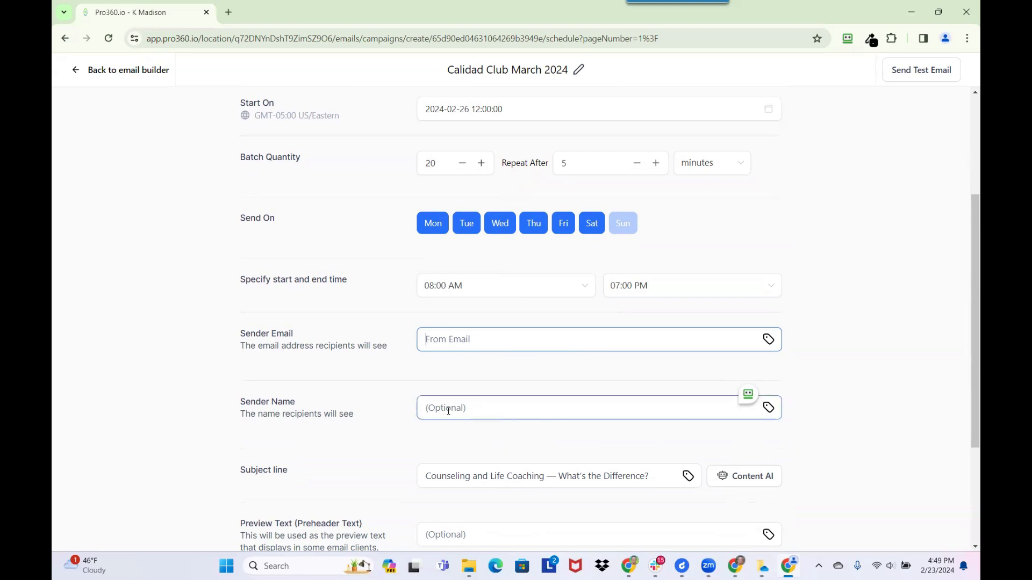
{"action": "left_click", "coordinate": [482, 409]}
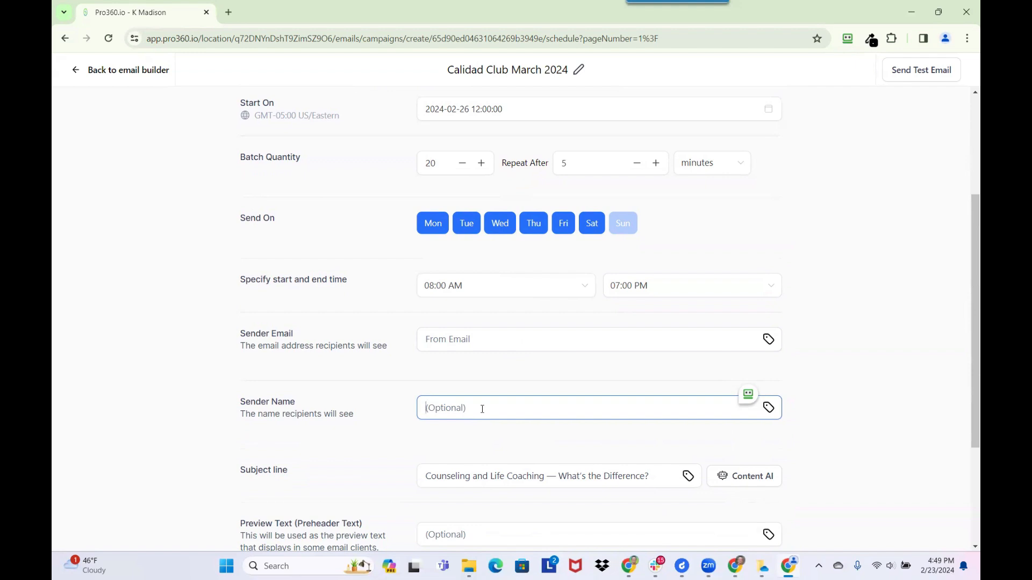
- Replace the subject line with 'Calidad Club - March 2024 Edition'
{"action": "left_click", "coordinate": [666, 476]}
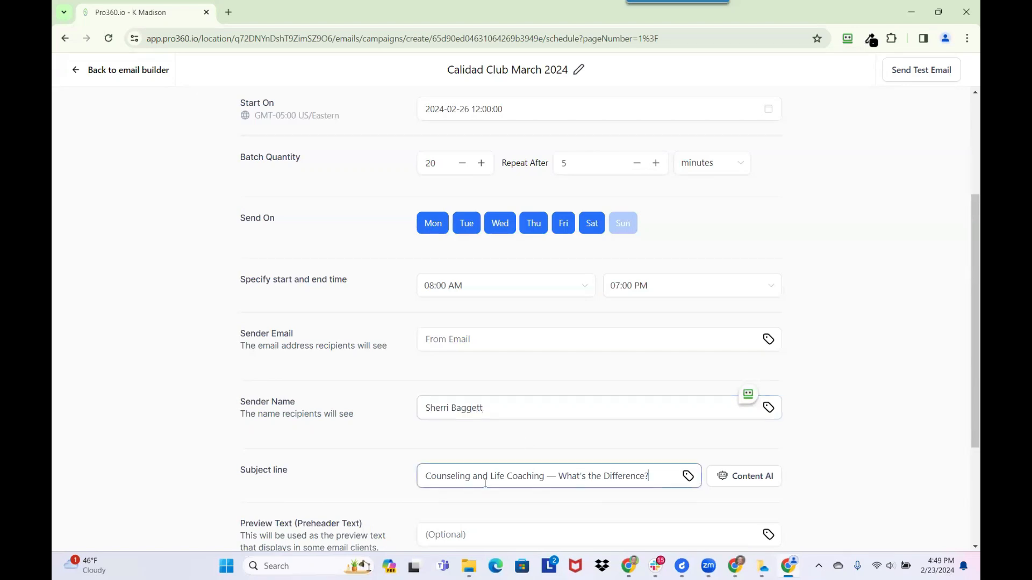
{"action": "triple_click", "coordinate": [433, 480]}
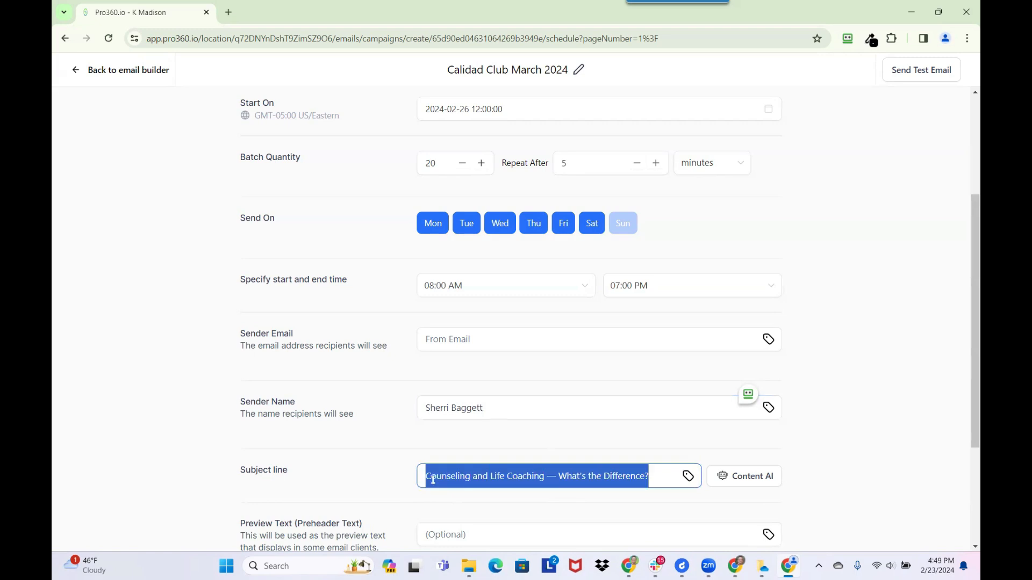
{"action": "key", "text": "BackSpace"}
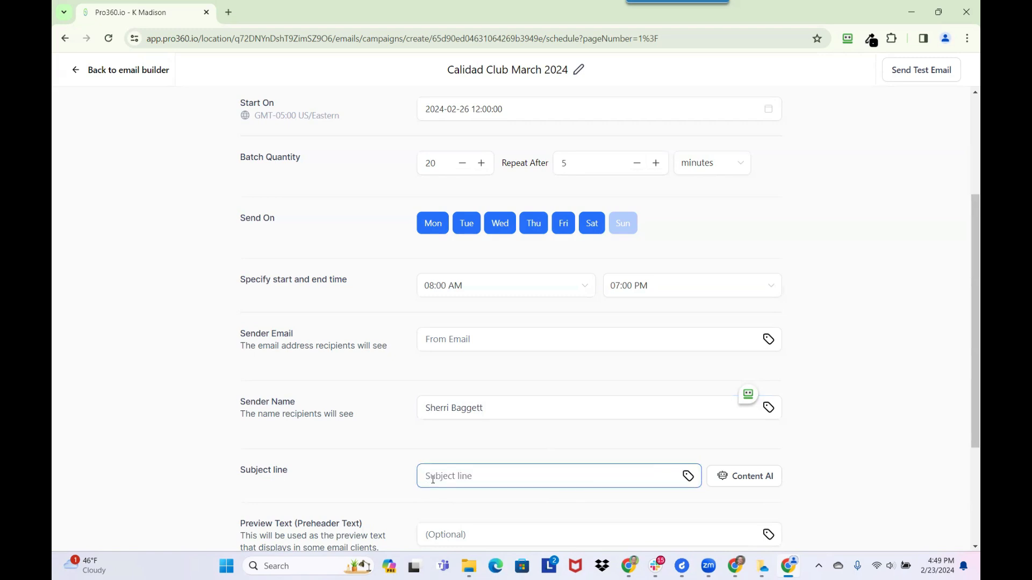
{"action": "scroll", "coordinate": [454, 385], "scroll_direction": "down", "scroll_amount": 2}
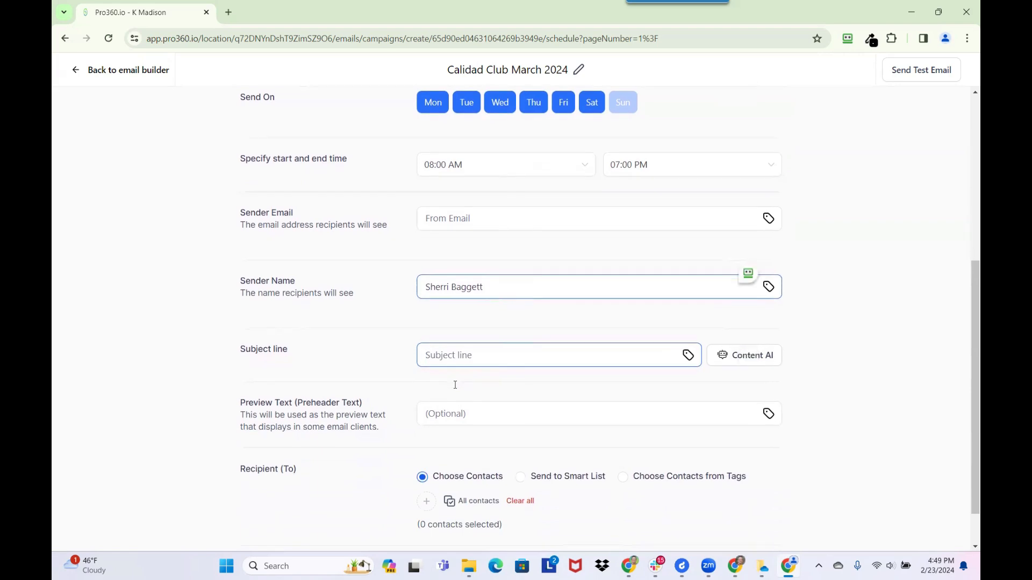
{"action": "type", "text": "Calida"}
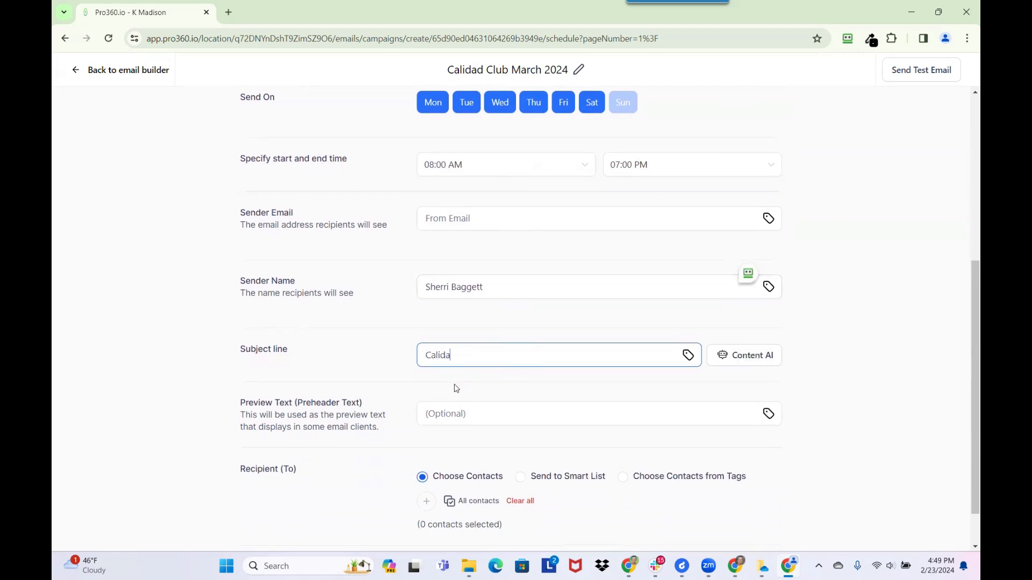
{"action": "type", "text": "d Club - March 2024 Edition"}
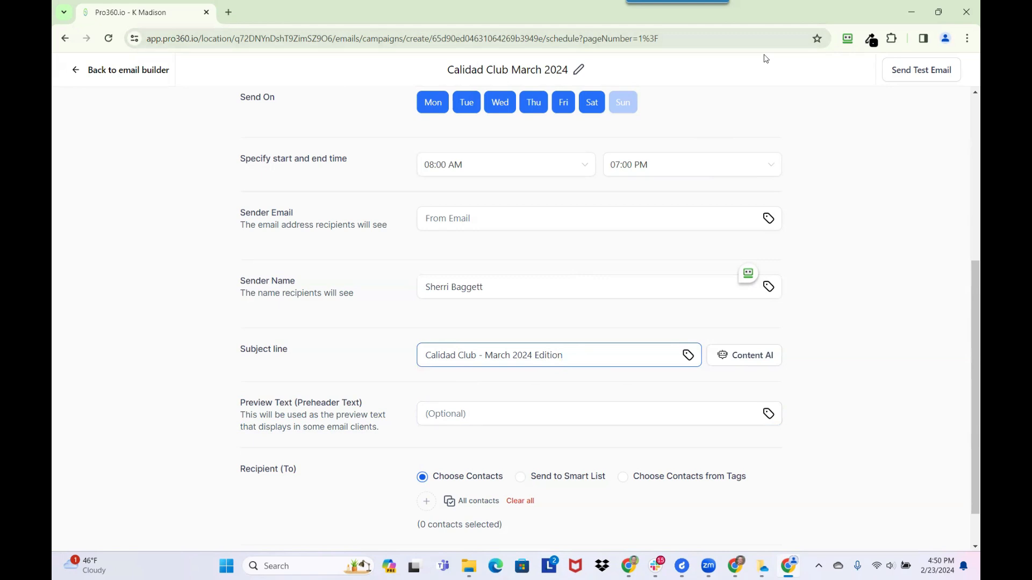
- In Gmail, open and skim the Protect Your Patient and Practice Data email
{"action": "key", "text": "alt+Tab"}
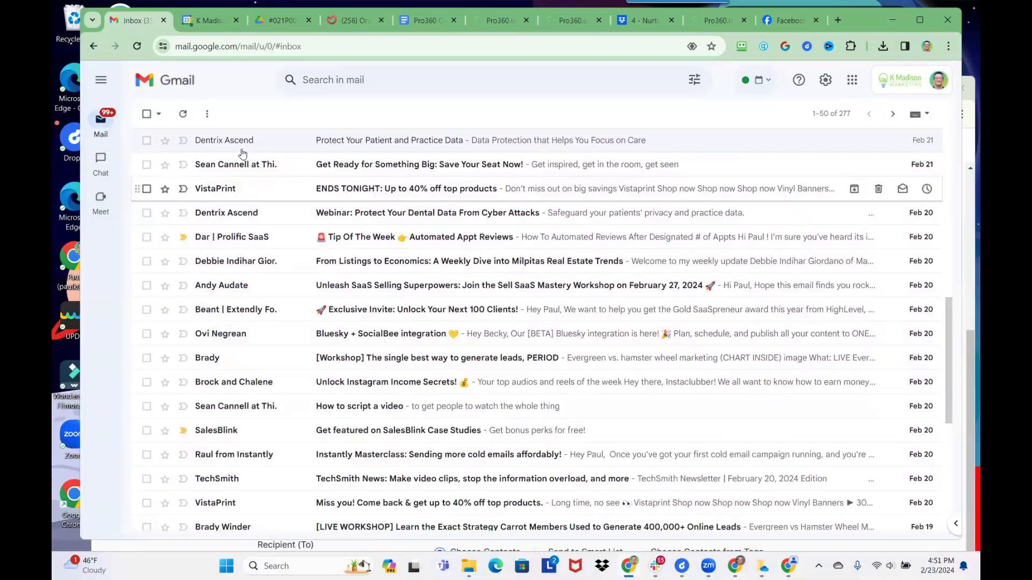
{"action": "mouse_move", "coordinate": [241, 145]}
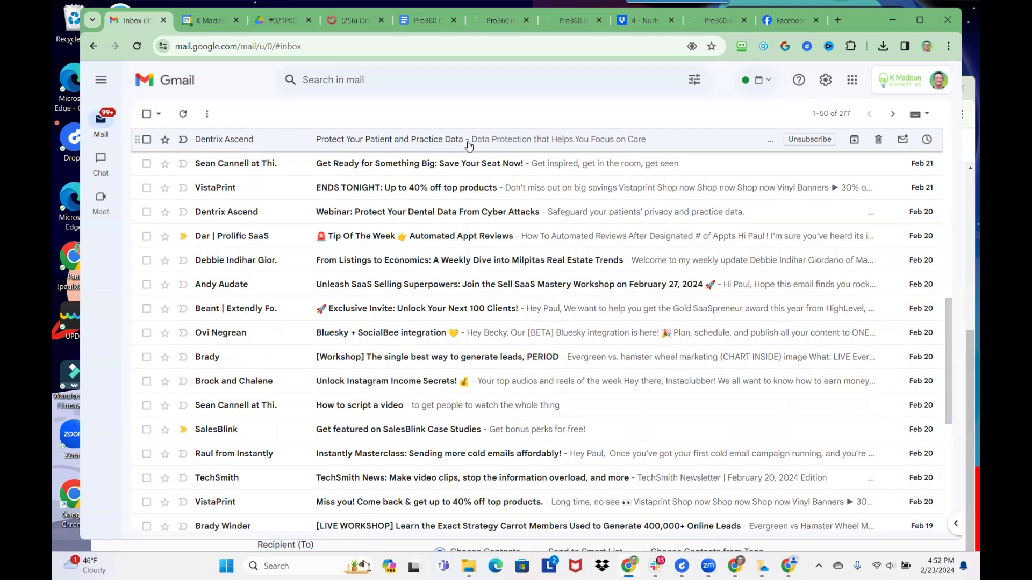
{"action": "left_click", "coordinate": [469, 143]}
{"action": "scroll", "coordinate": [423, 290], "scroll_direction": "down", "scroll_amount": 5}
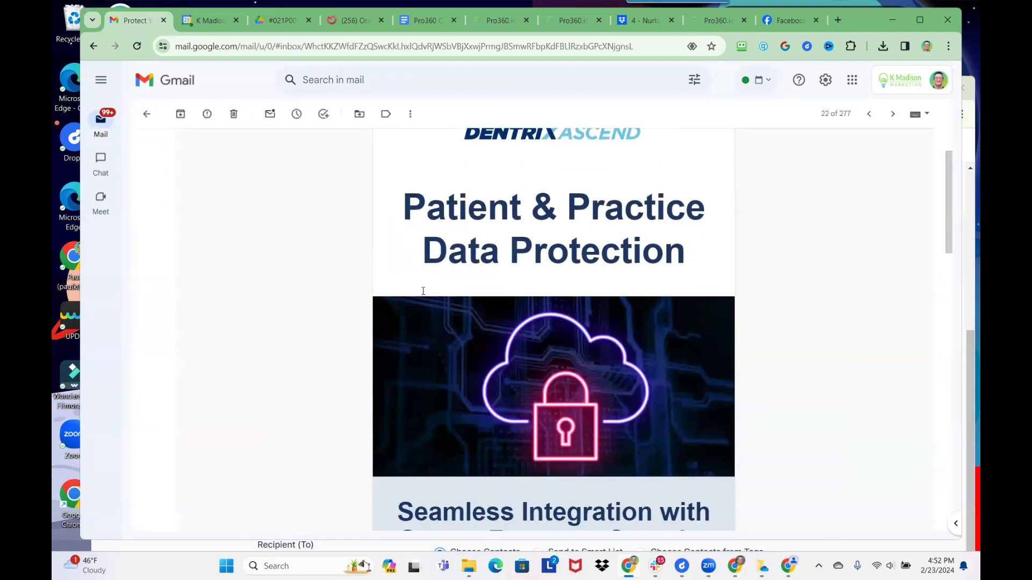
{"action": "scroll", "coordinate": [423, 290], "scroll_direction": "up", "scroll_amount": 5}
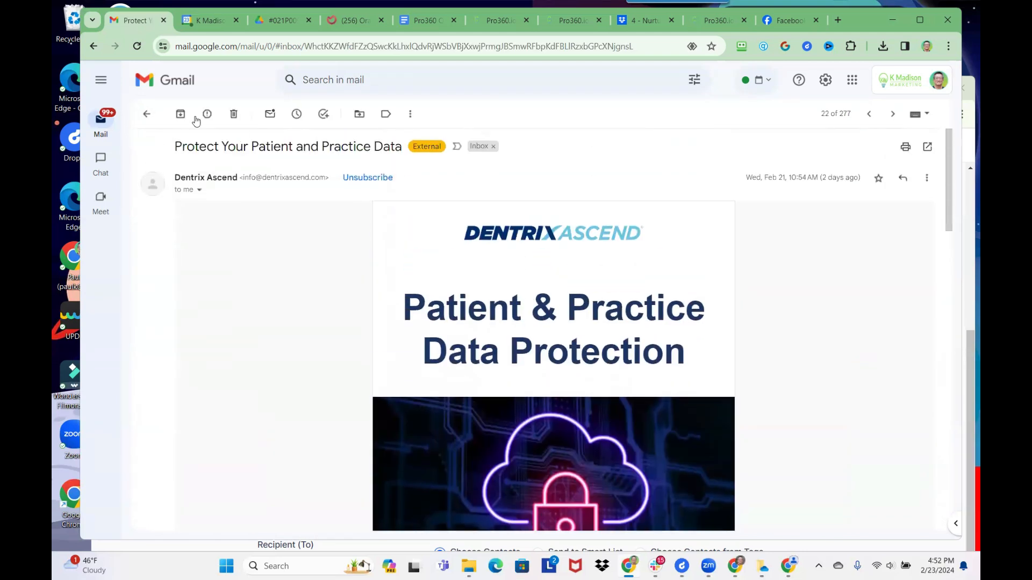
{"action": "left_click", "coordinate": [147, 115]}
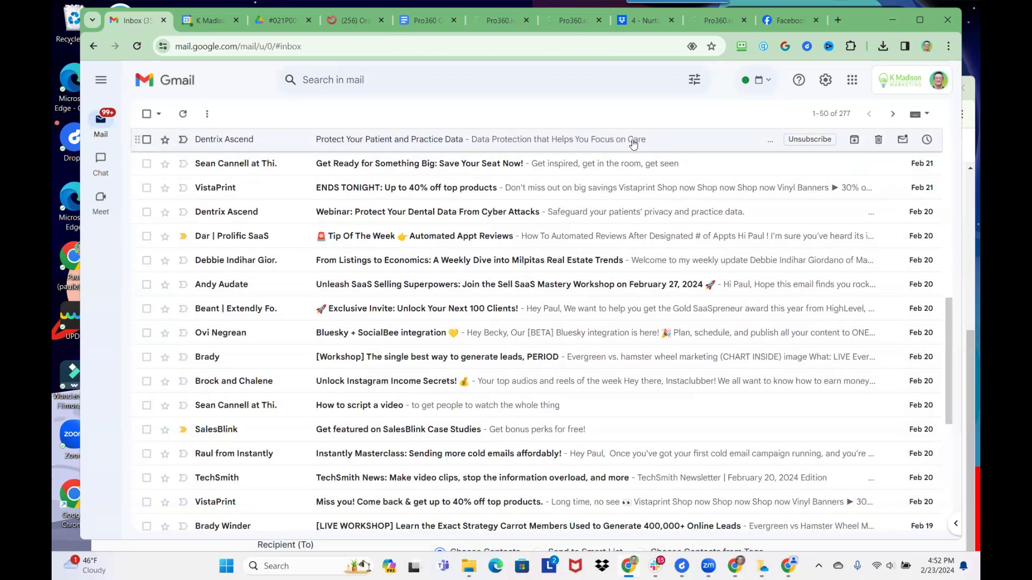
- Read through the Dentrix Ascend email again, then return to the Pro360.io campaign
{"action": "left_click", "coordinate": [372, 142]}
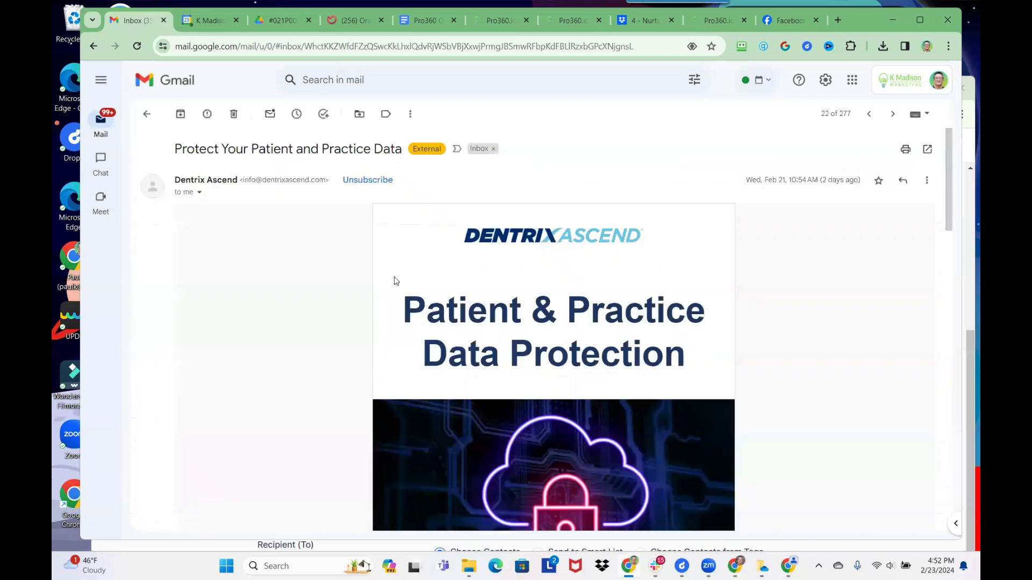
{"action": "scroll", "coordinate": [364, 270], "scroll_direction": "down", "scroll_amount": 1}
{"action": "scroll", "coordinate": [364, 270], "scroll_direction": "down", "scroll_amount": 5}
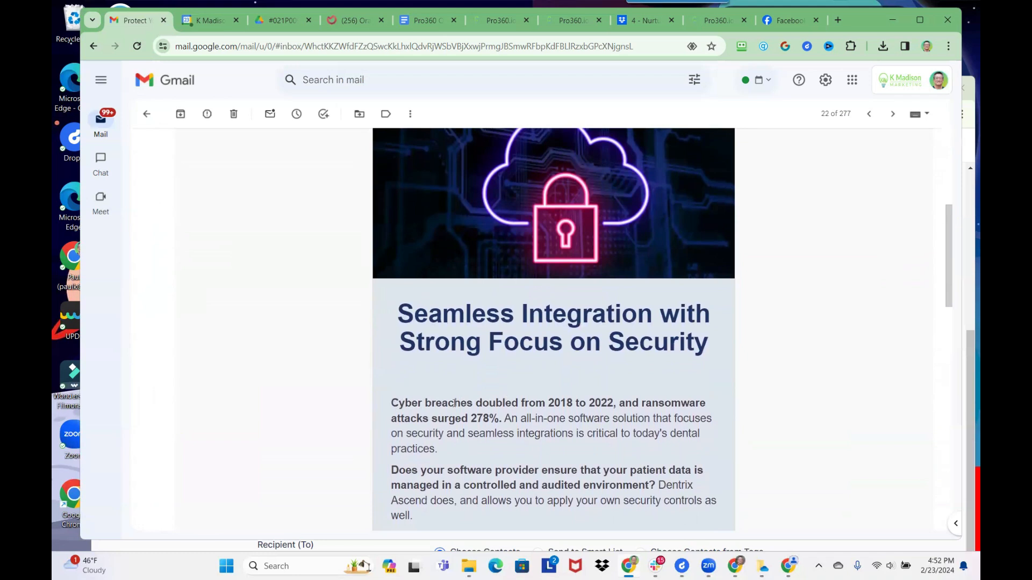
{"action": "left_click", "coordinate": [145, 113]}
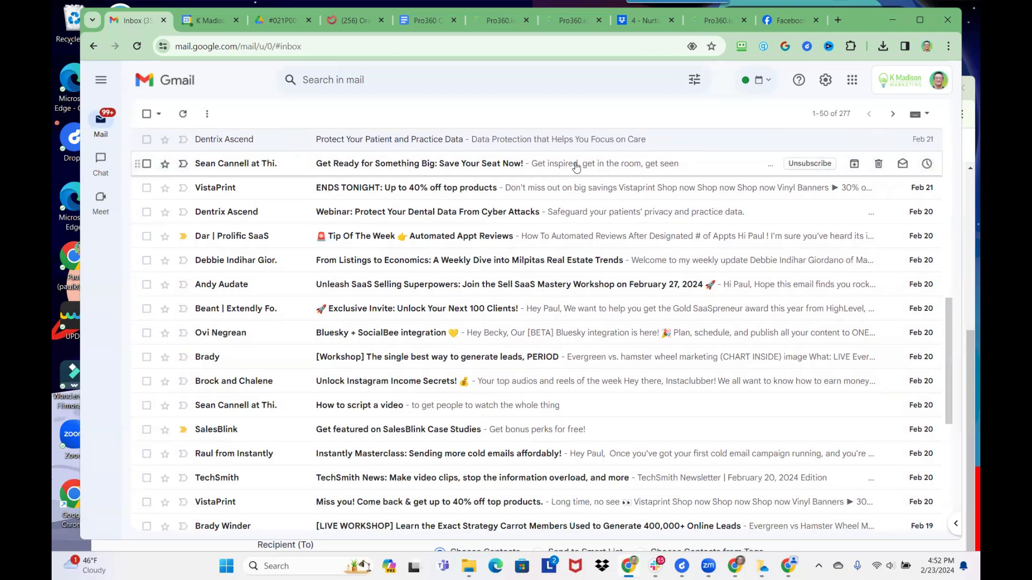
{"action": "key", "text": "alt+Tab"}
{"action": "scroll", "coordinate": [500, 473], "scroll_direction": "down", "scroll_amount": 1}
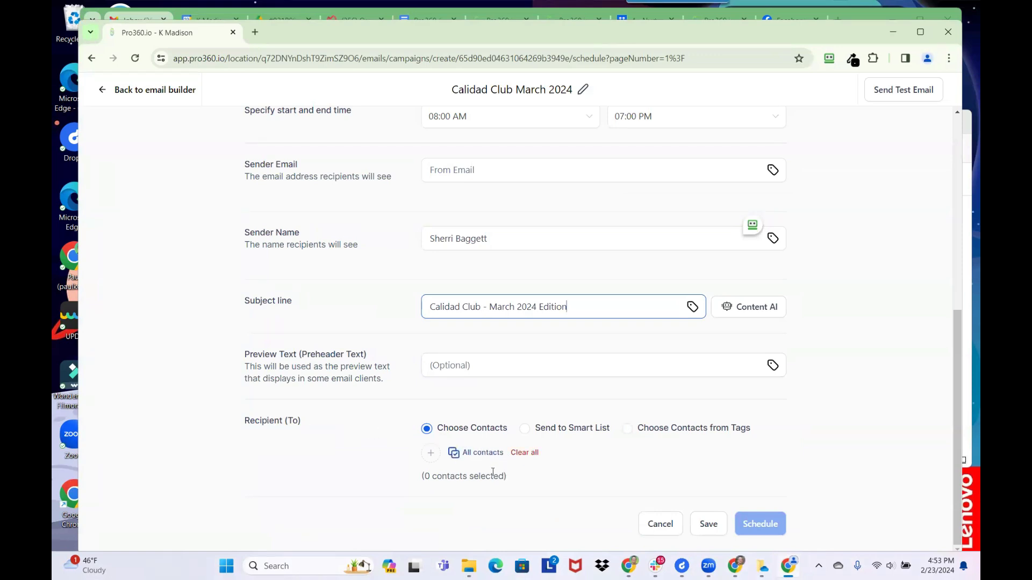
- Choose recipients by contact tag and add the [calidad] club tag
{"action": "left_click", "coordinate": [524, 435]}
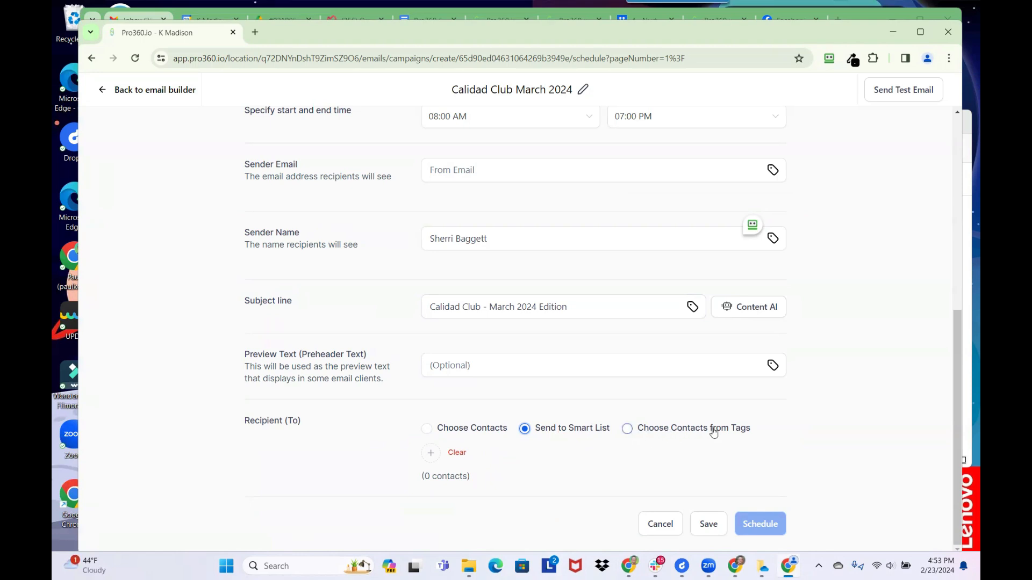
{"action": "left_click", "coordinate": [626, 429]}
{"action": "left_click", "coordinate": [430, 453]}
{"action": "left_click", "coordinate": [405, 210]}
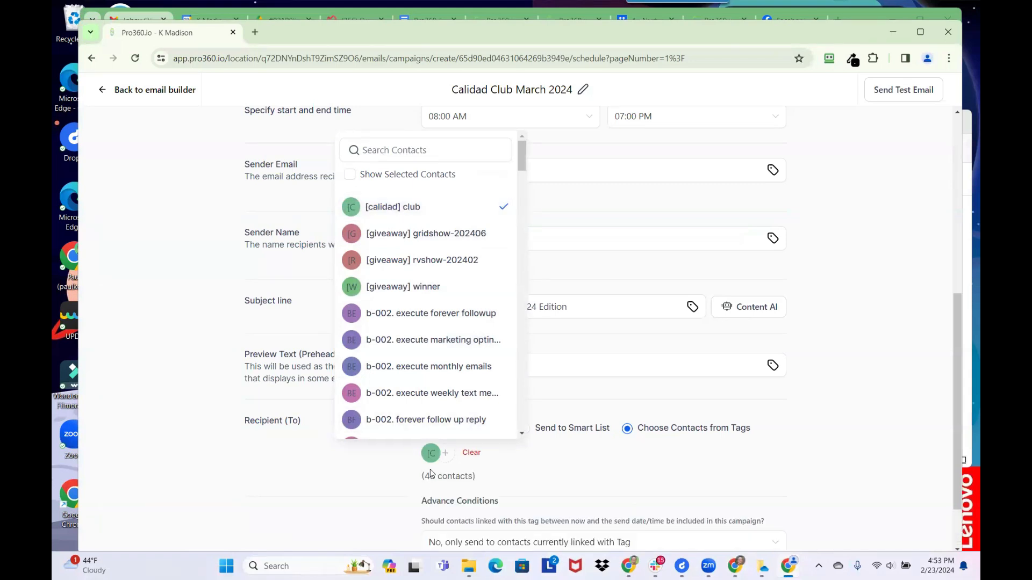
{"action": "left_click", "coordinate": [549, 484]}
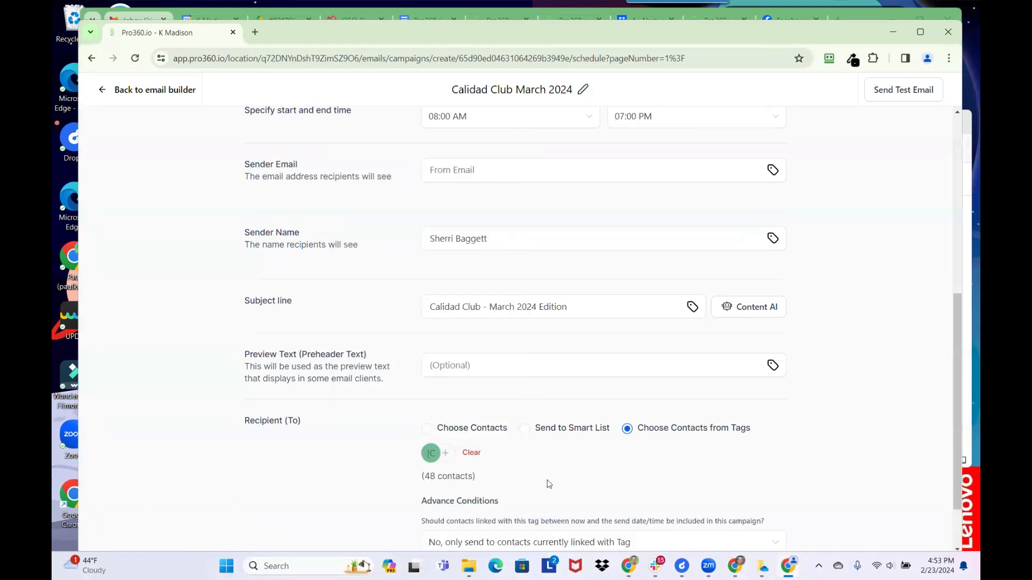
{"action": "scroll", "coordinate": [547, 484], "scroll_direction": "down", "scroll_amount": 2}
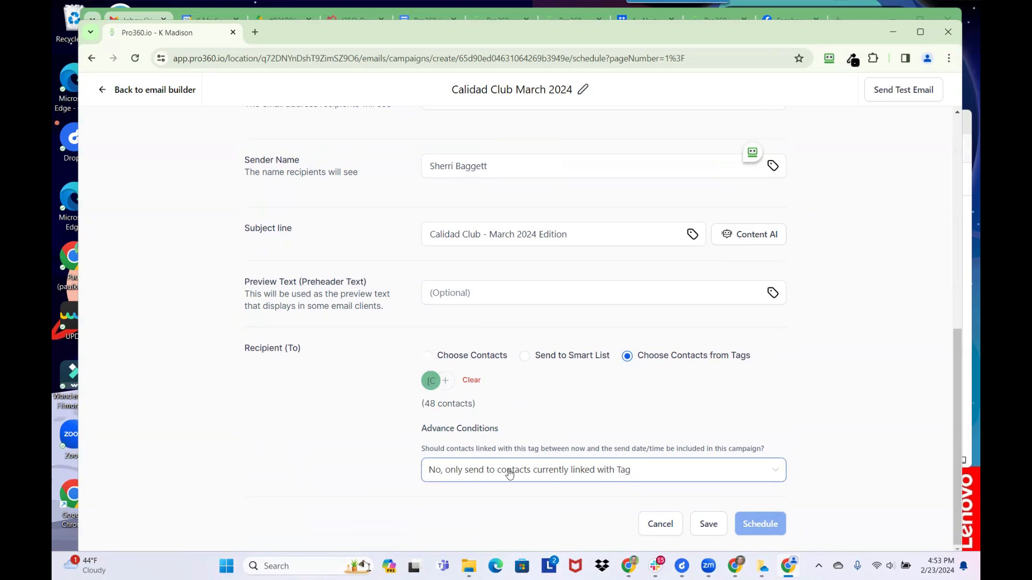
- Set Advance Conditions to 'Yes, include them' for contacts tagged before send time
{"action": "left_click", "coordinate": [465, 474]}
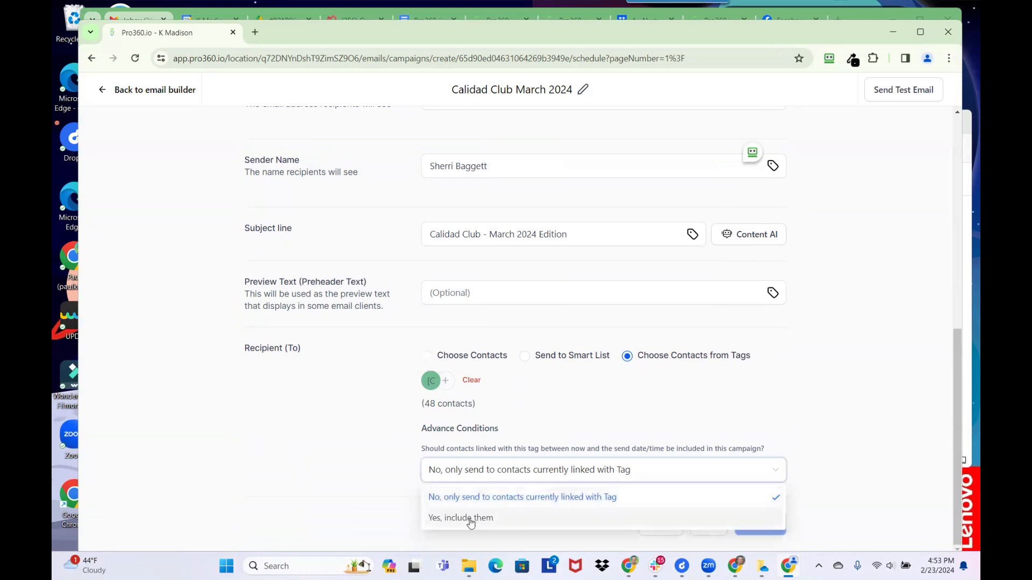
{"action": "left_click", "coordinate": [468, 518]}
{"action": "left_click", "coordinate": [467, 473]}
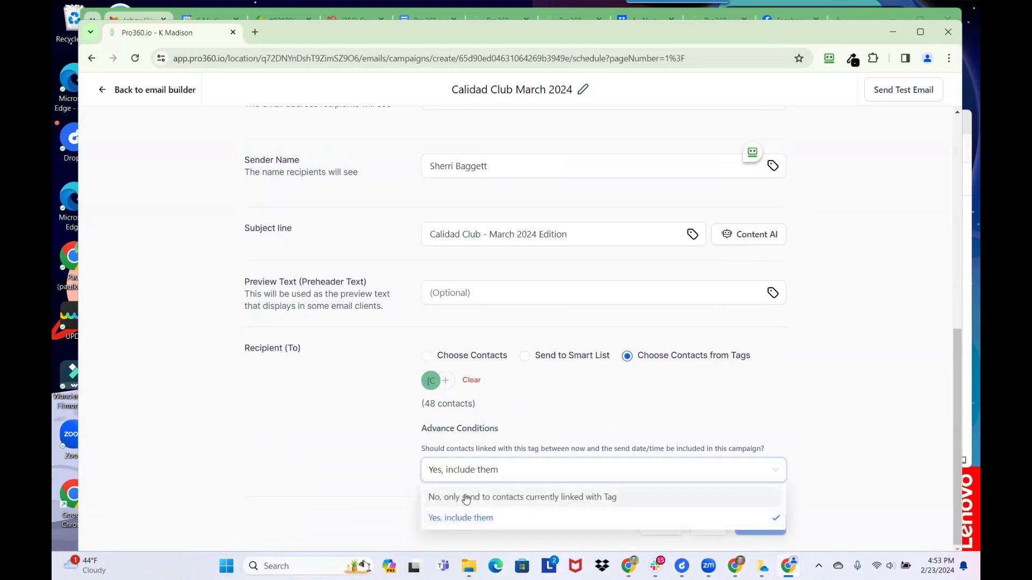
{"action": "left_click", "coordinate": [467, 497]}
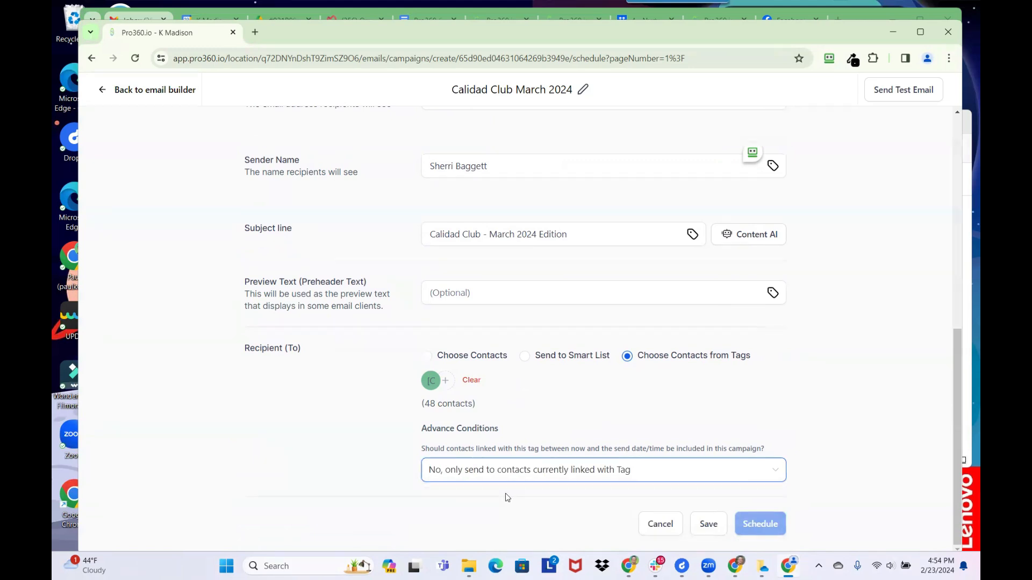
{"action": "left_click", "coordinate": [519, 476]}
{"action": "left_click", "coordinate": [461, 518]}
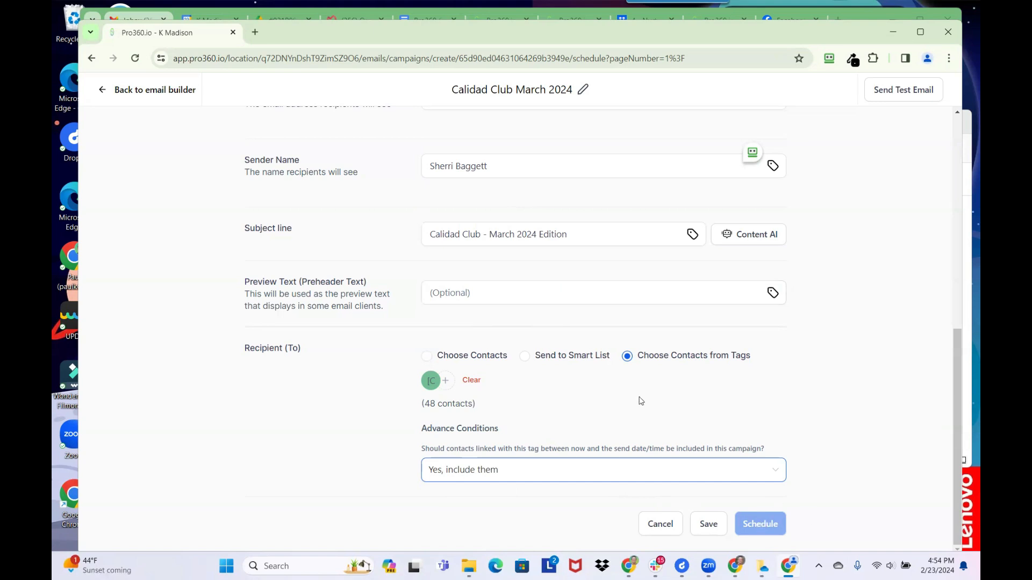
{"action": "scroll", "coordinate": [636, 399], "scroll_direction": "up", "scroll_amount": 3}
{"action": "scroll", "coordinate": [538, 387], "scroll_direction": "up", "scroll_amount": 2}
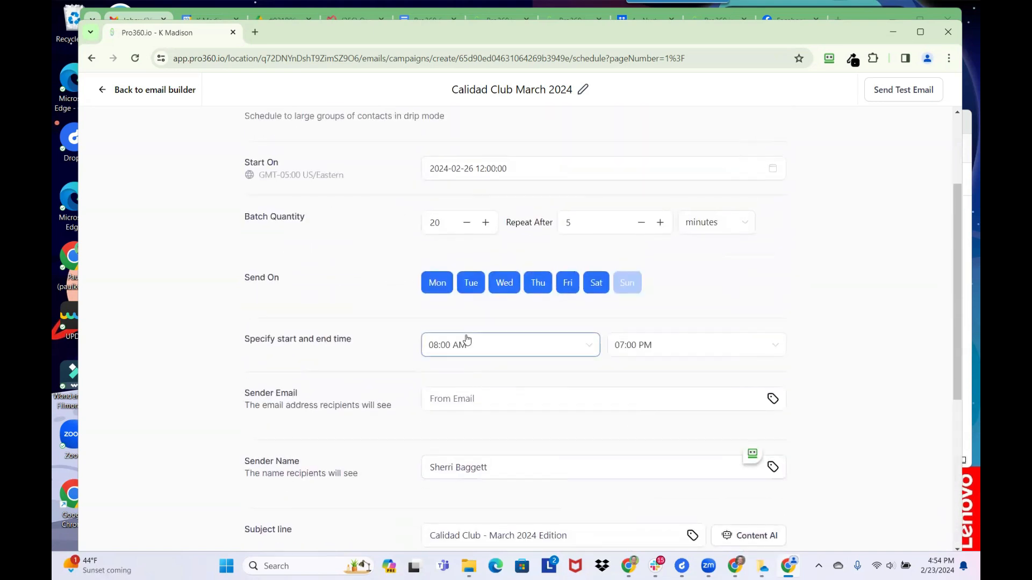
{"action": "scroll", "coordinate": [473, 301], "scroll_direction": "up", "scroll_amount": 1}
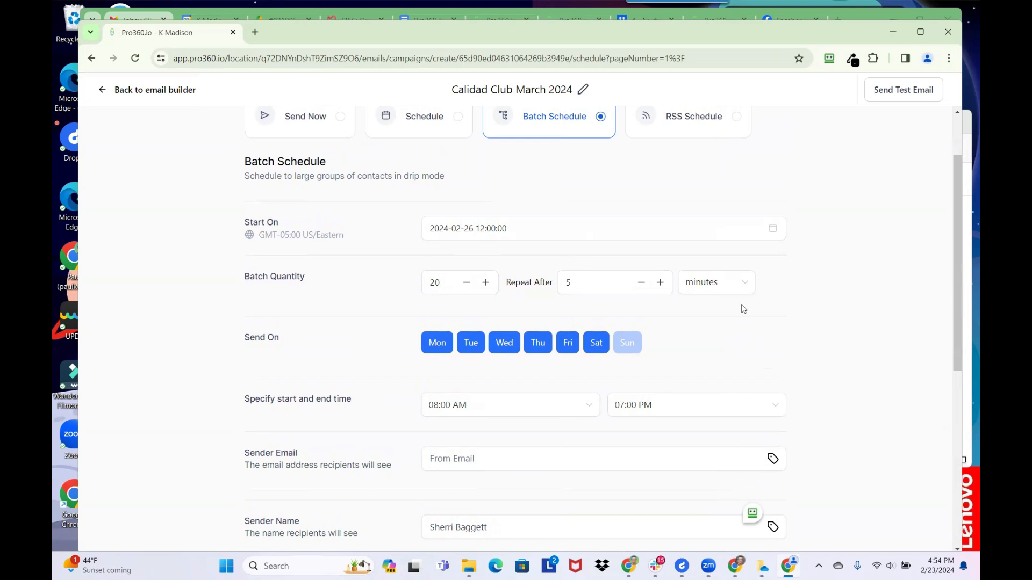
{"action": "scroll", "coordinate": [773, 222], "scroll_direction": "up", "scroll_amount": 2}
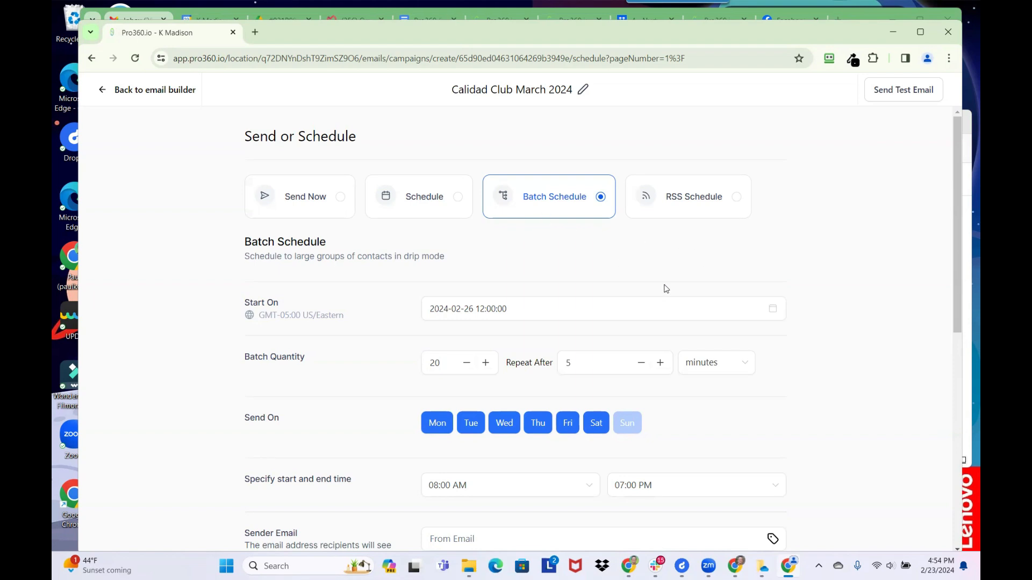
{"action": "scroll", "coordinate": [667, 287], "scroll_direction": "down", "scroll_amount": 4}
{"action": "scroll", "coordinate": [667, 287], "scroll_direction": "up", "scroll_amount": 3}
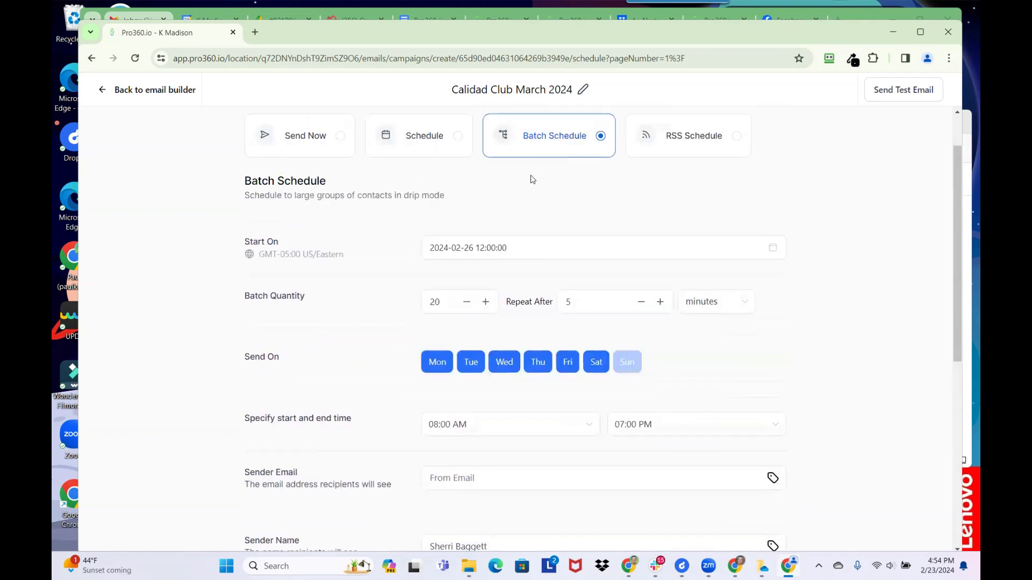
{"action": "scroll", "coordinate": [570, 364], "scroll_direction": "down", "scroll_amount": 6}
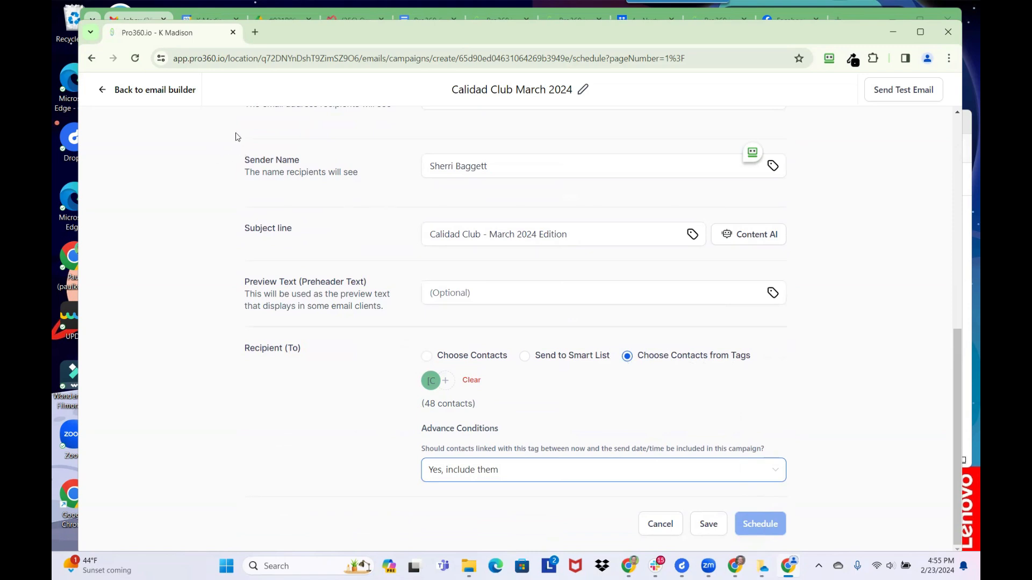
- Append ' * Final' to the campaign title, making it 'Calidad Club March 2024 * Final'
{"action": "left_click", "coordinate": [582, 89]}
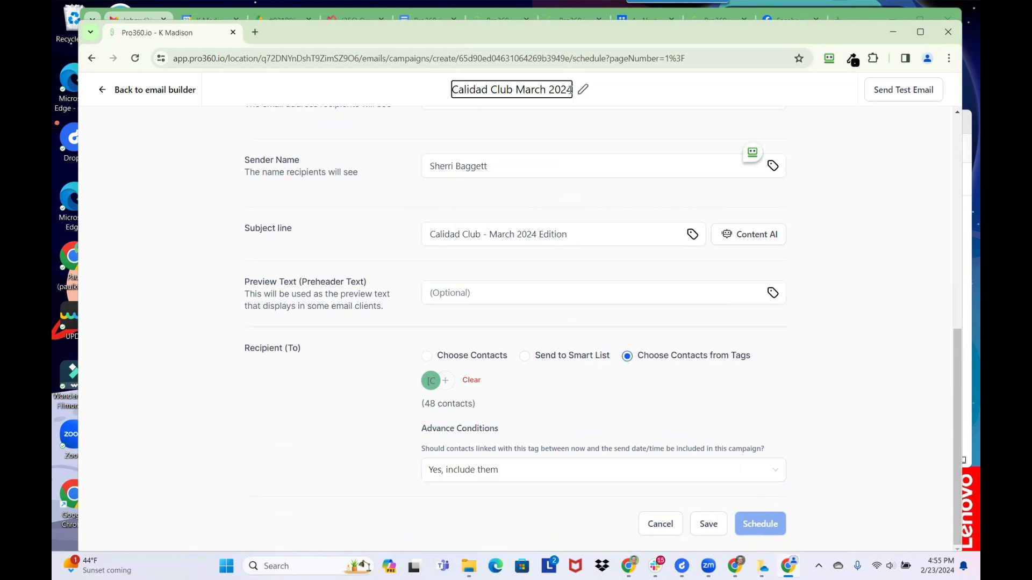
{"action": "type", "text": "Test"}
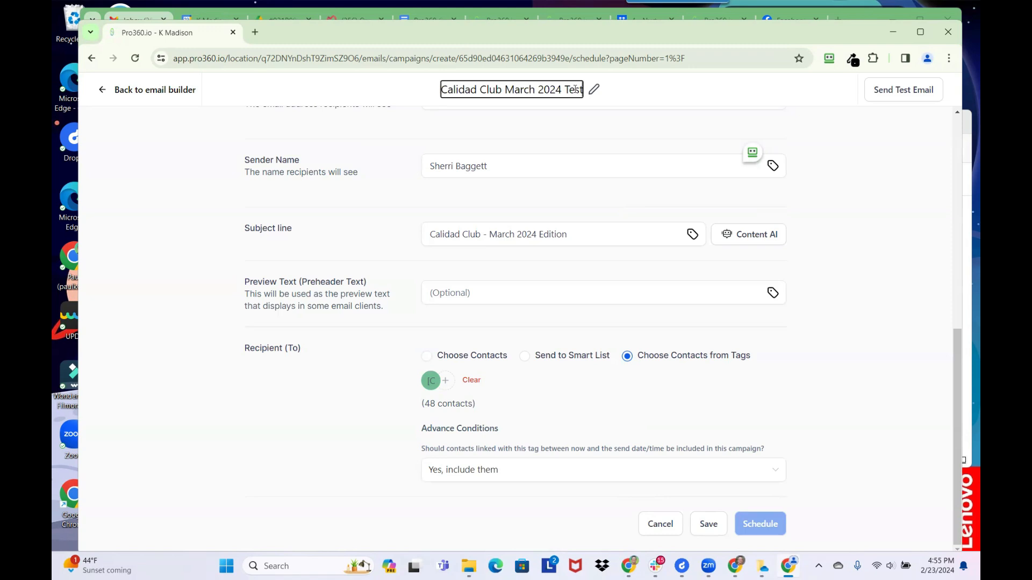
{"action": "key", "text": "BackSpace"}
{"action": "key", "text": "BackSpace"}
{"action": "key", "text": "BackSpace"}
{"action": "key", "text": "BackSpace"}
{"action": "key", "text": "BackSpace"}
{"action": "type", "text": "* Test"}
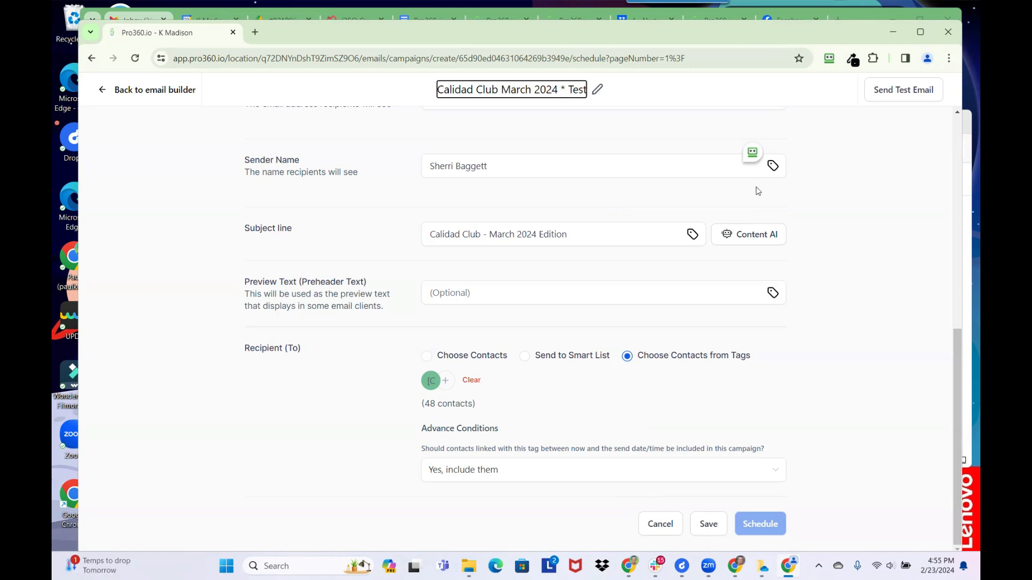
{"action": "key", "text": "BackSpace"}
{"action": "key", "text": "BackSpace"}
{"action": "key", "text": "BackSpace"}
{"action": "key", "text": "BackSpace"}
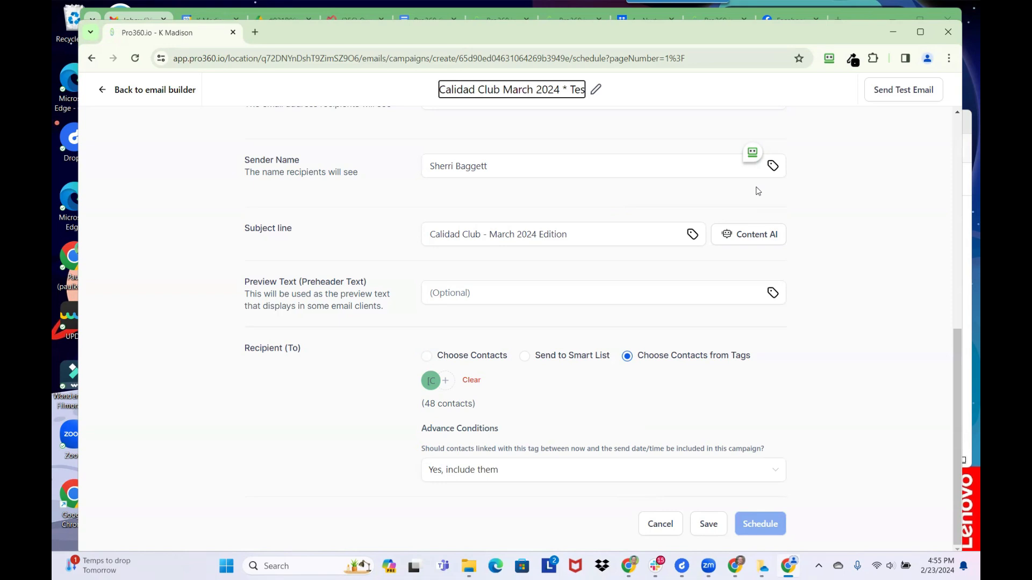
{"action": "type", "text": "Final"}
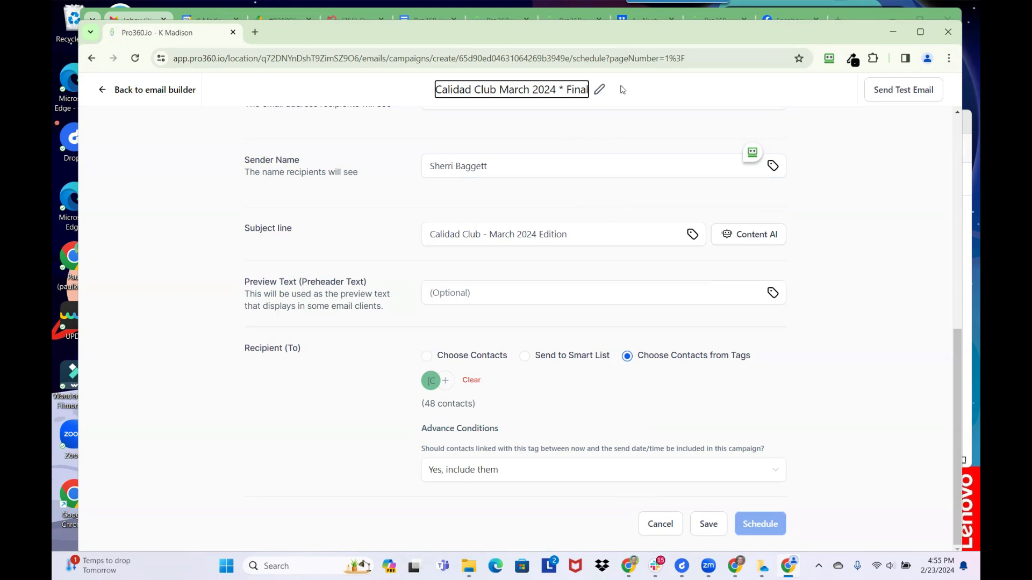
{"action": "left_click", "coordinate": [397, 94]}
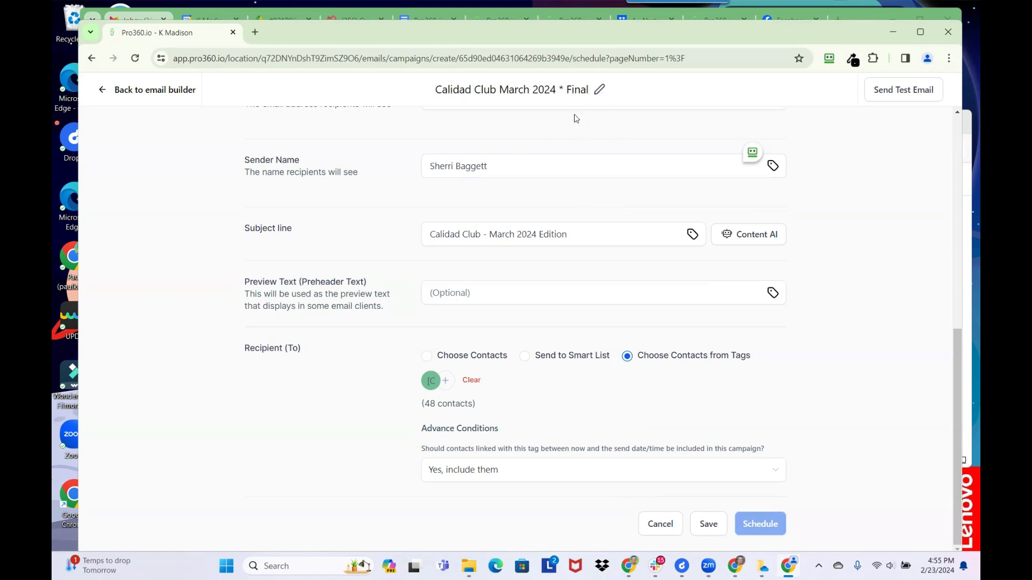